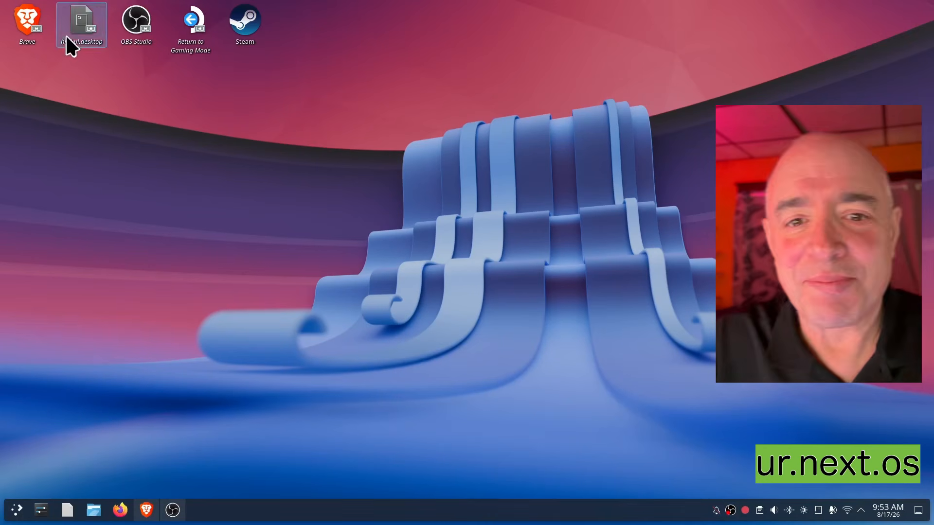
Step: Move the Brave desktop shortcut directly below the hhd-ui.desktop icon
left_click_drag(30, 24, 83, 76)
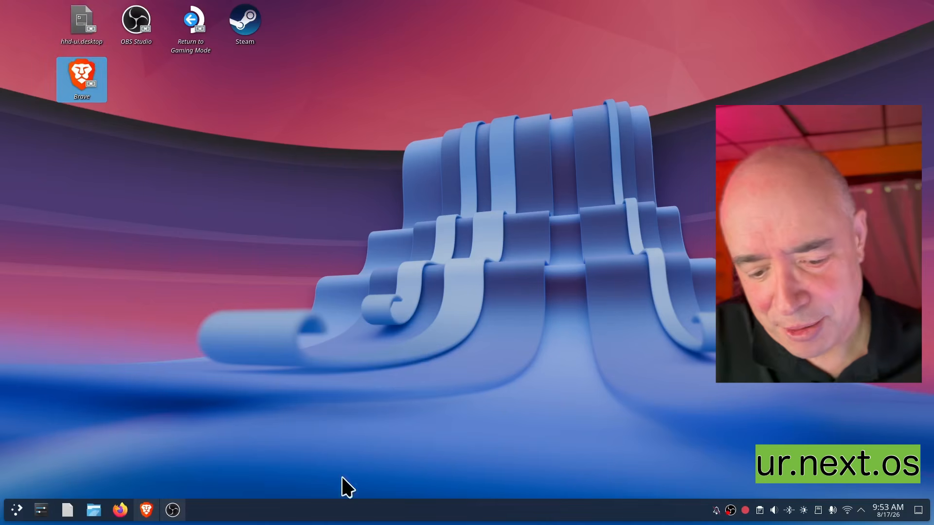
Step: Clone the existing desktop panel and place the copy along the top edge of the screen
right_click(409, 514)
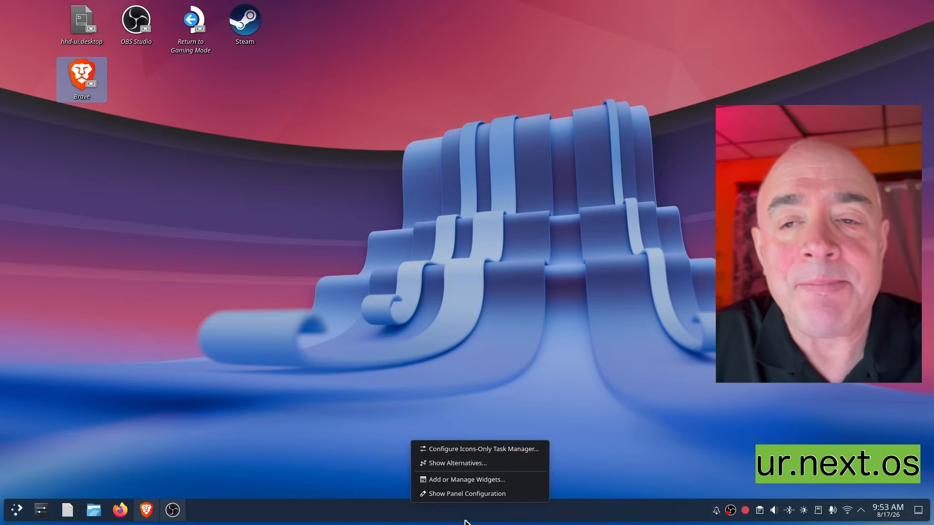
left_click(470, 496)
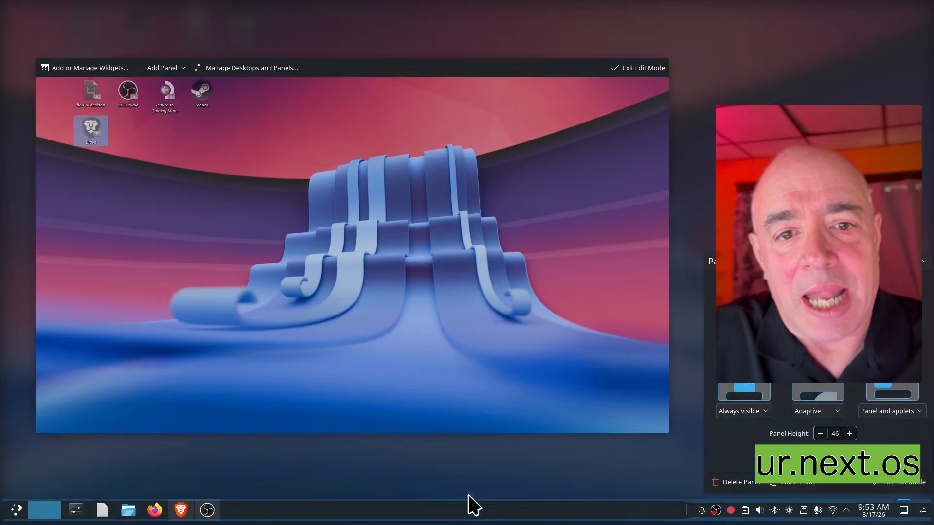
left_click(797, 483)
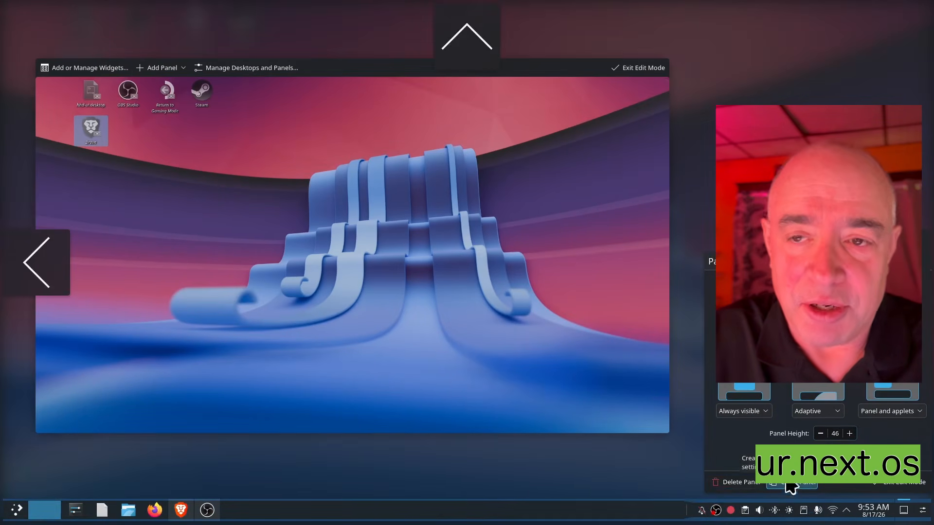
left_click(483, 45)
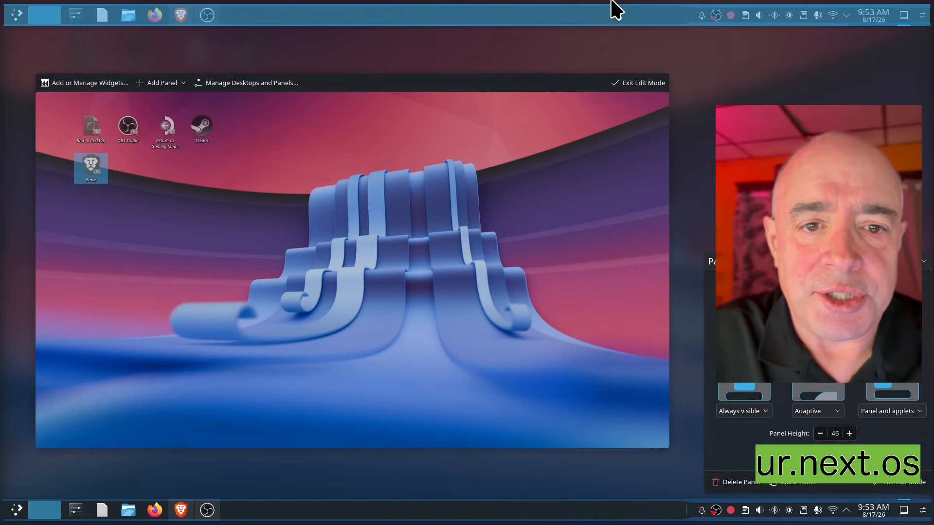
Step: Remove the Icons-Only Task Manager widget from the cloned top panel
mouse_move(673, 22)
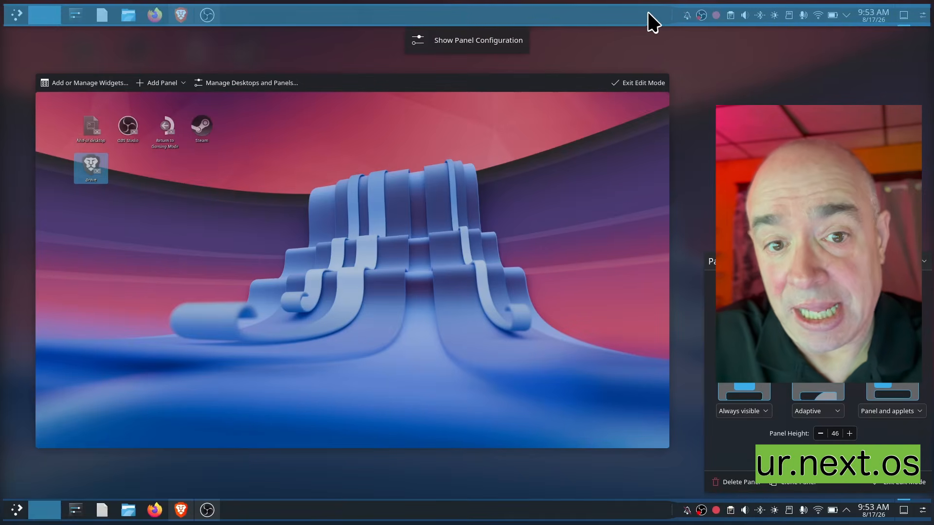
left_click(377, 10)
mouse_move(377, 15)
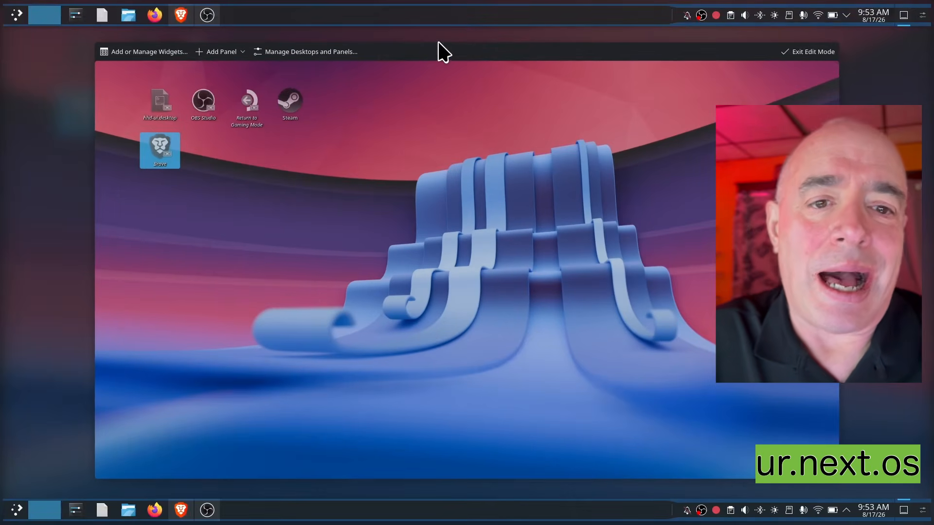
right_click(421, 14)
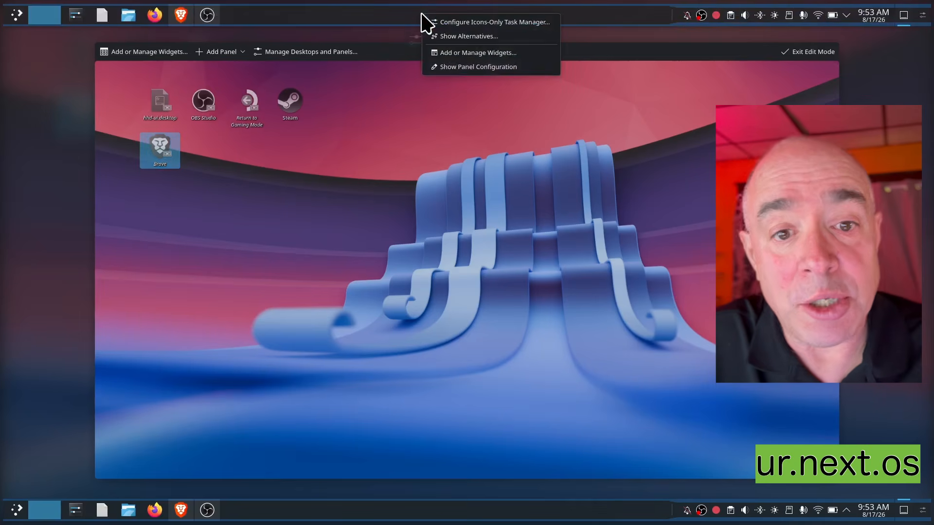
left_click(454, 79)
left_click(214, 20)
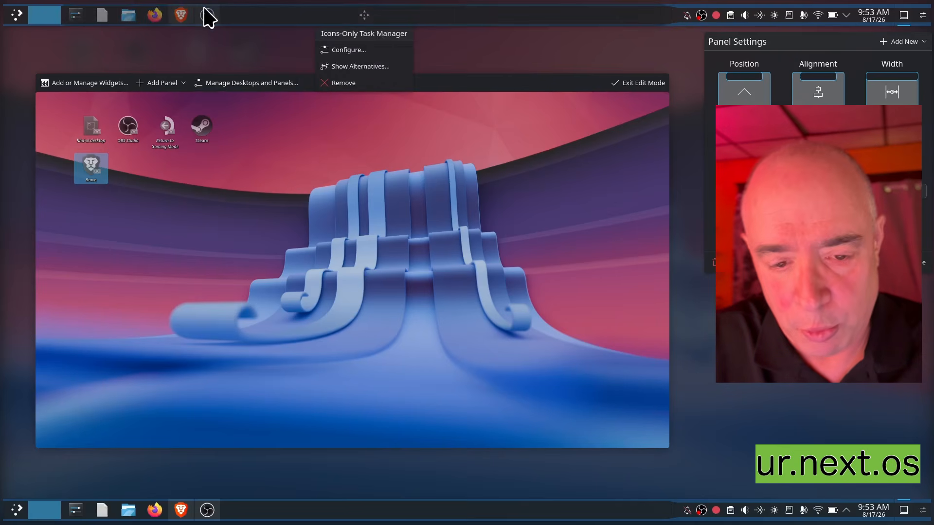
left_click(351, 83)
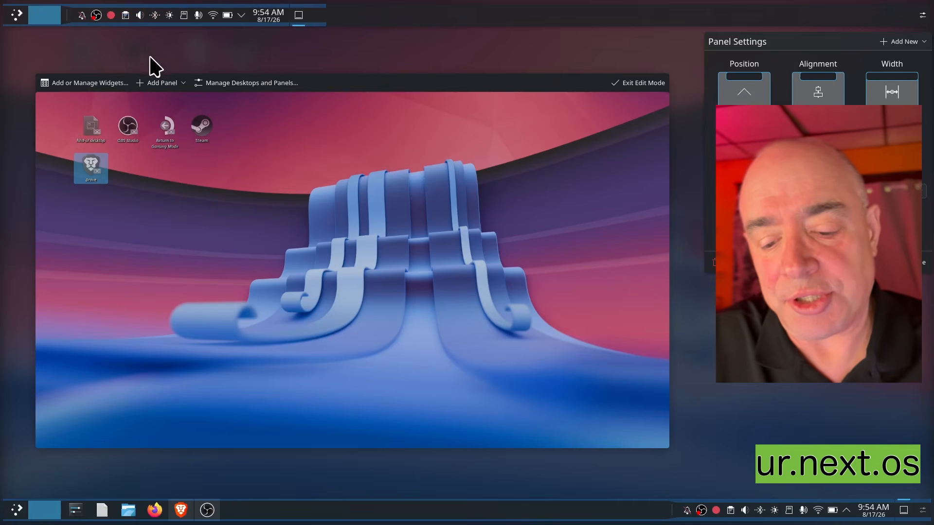
Step: Remove the Application Launcher widget from the cloned top panel
left_click(55, 35)
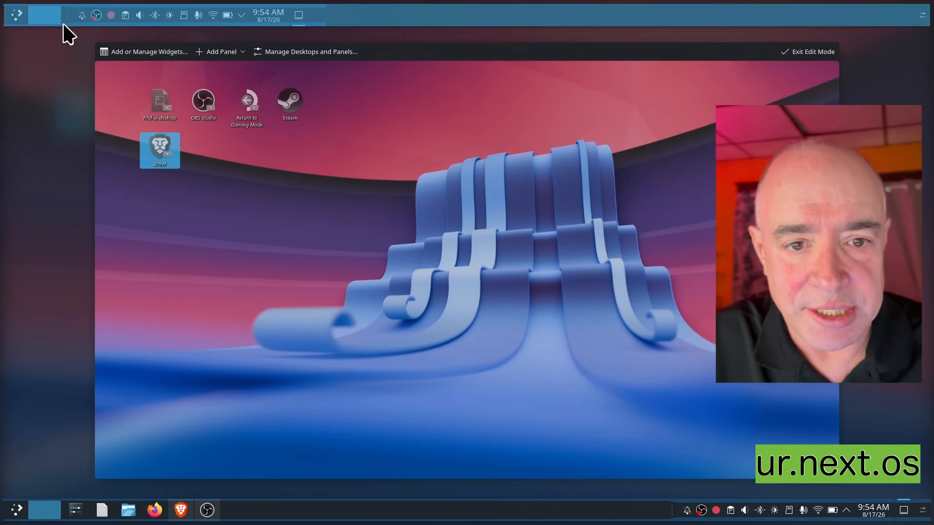
mouse_move(55, 15)
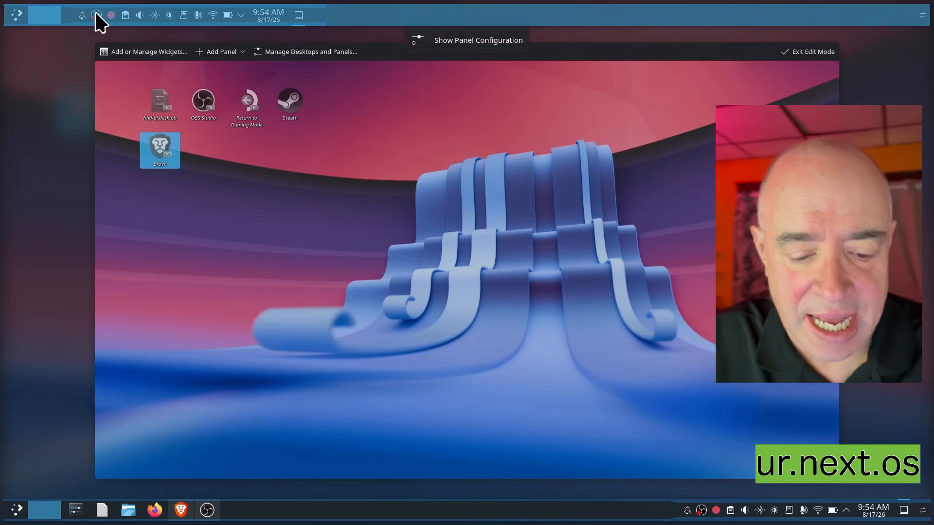
mouse_move(354, 17)
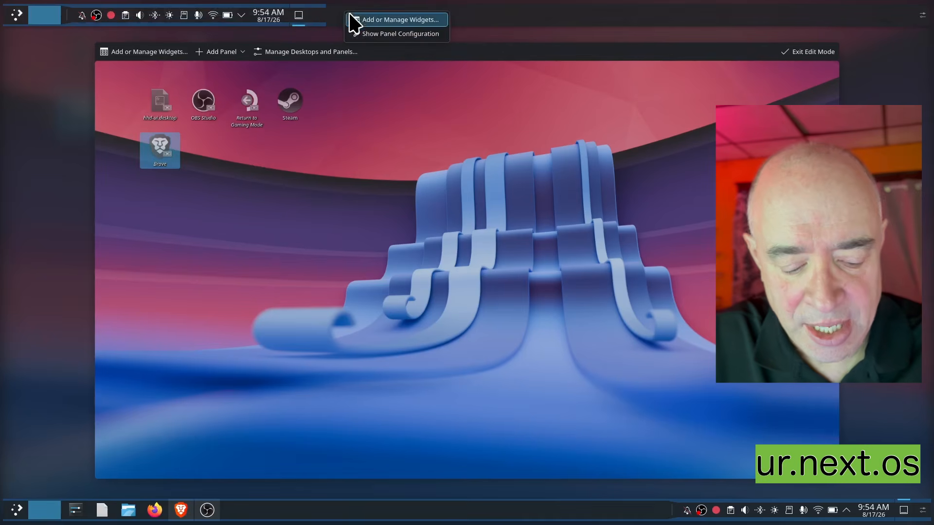
left_click(378, 35)
mouse_move(36, 16)
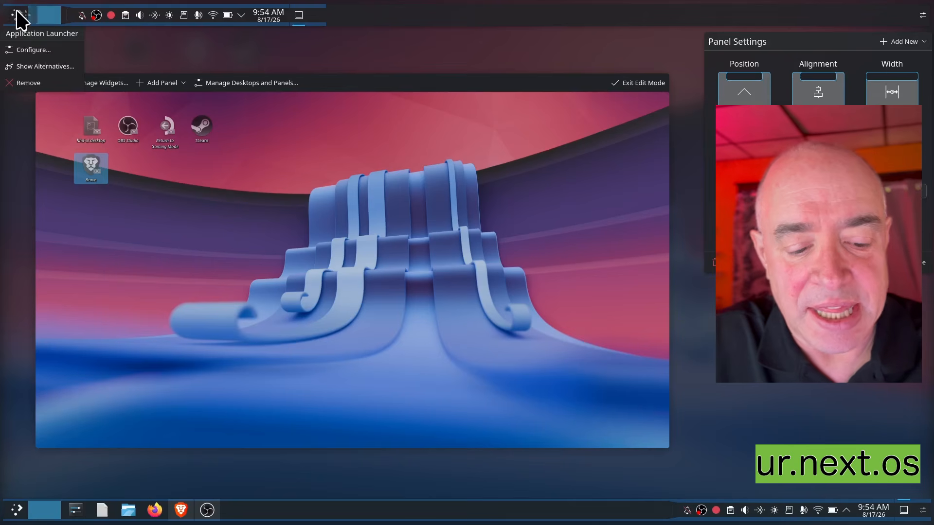
left_click(20, 84)
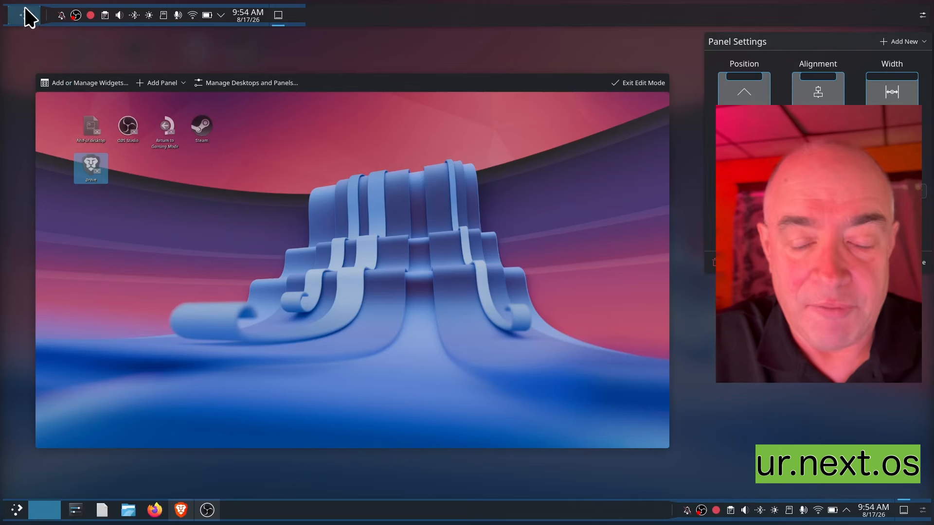
Step: Remove the virtual desktop pager and the Margins Separator from the cloned top panel
mouse_move(24, 15)
left_click(29, 83)
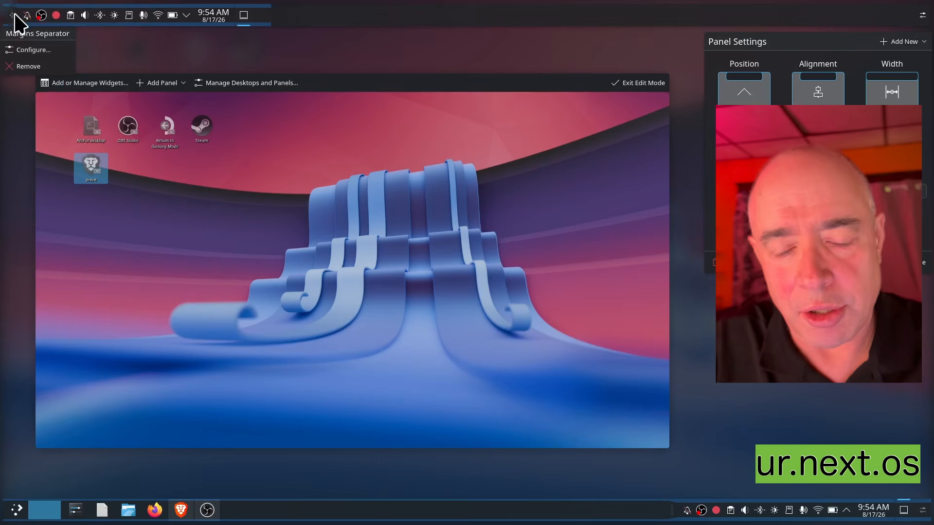
left_click(29, 66)
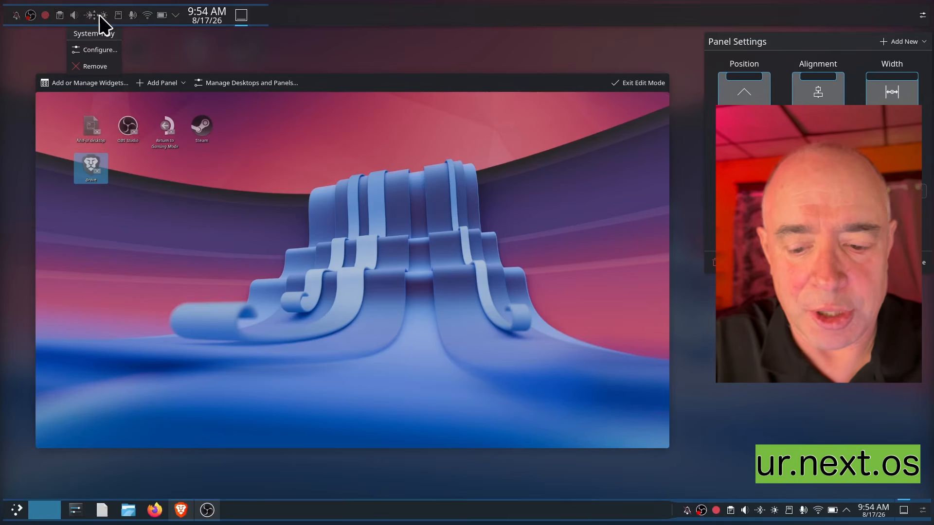
Step: Try the cloned panel on the right edge of the screen and return it to the top edge
mouse_move(242, 22)
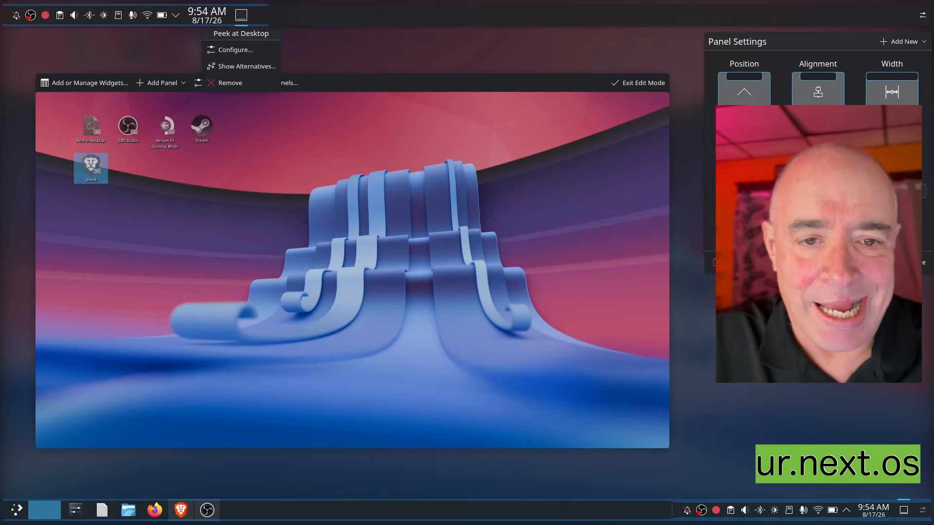
left_click(744, 92)
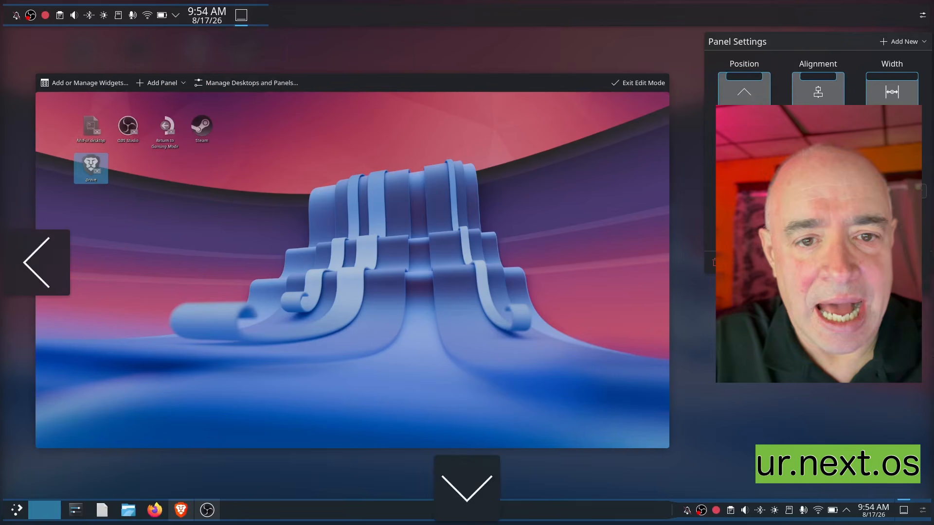
left_click(895, 263)
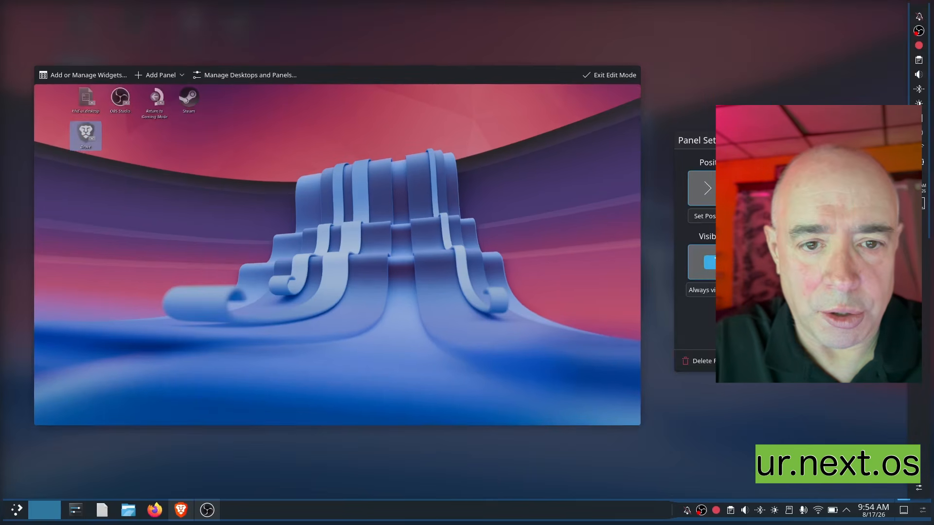
left_click(725, 188)
left_click(493, 37)
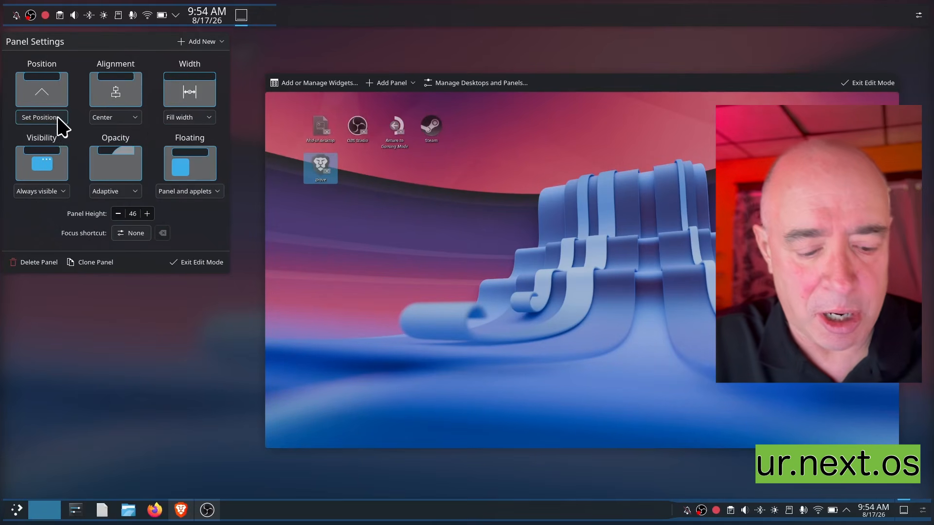
Step: Set the cloned top panel's alignment to Right
left_click(131, 118)
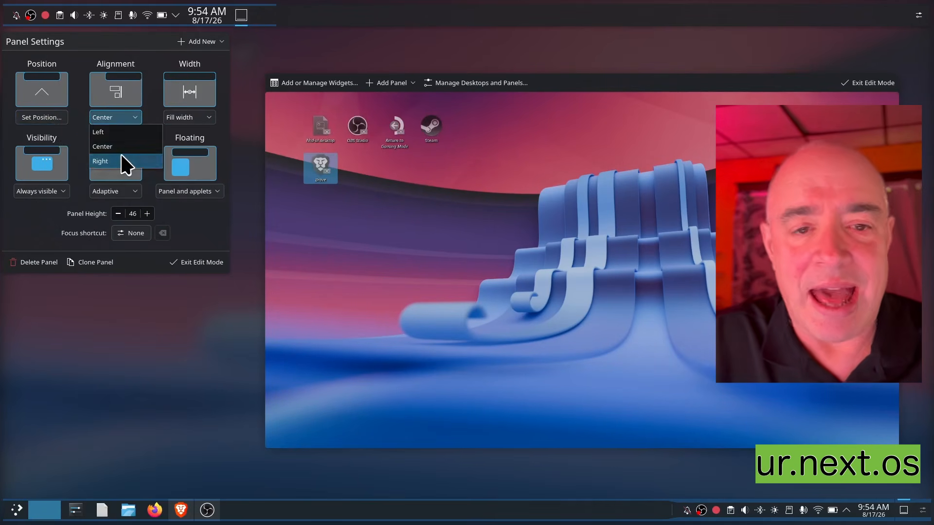
left_click(126, 162)
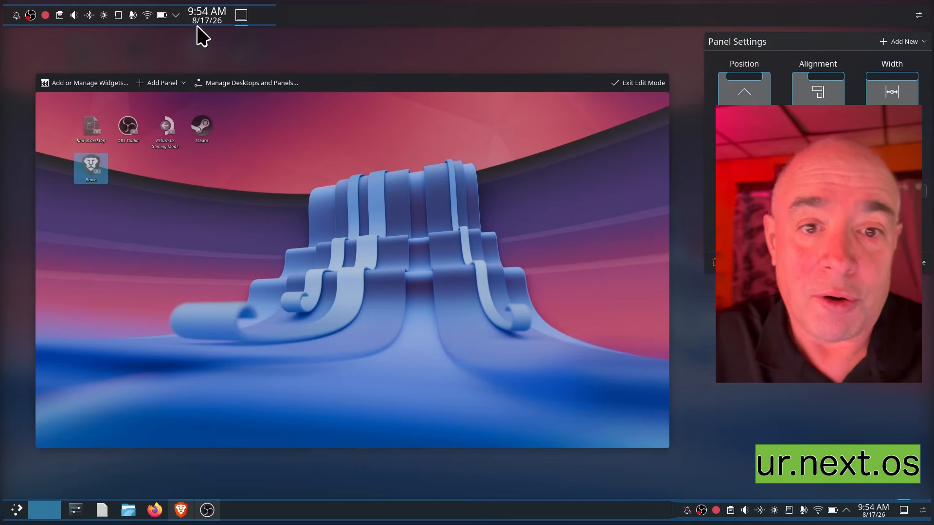
mouse_move(173, 19)
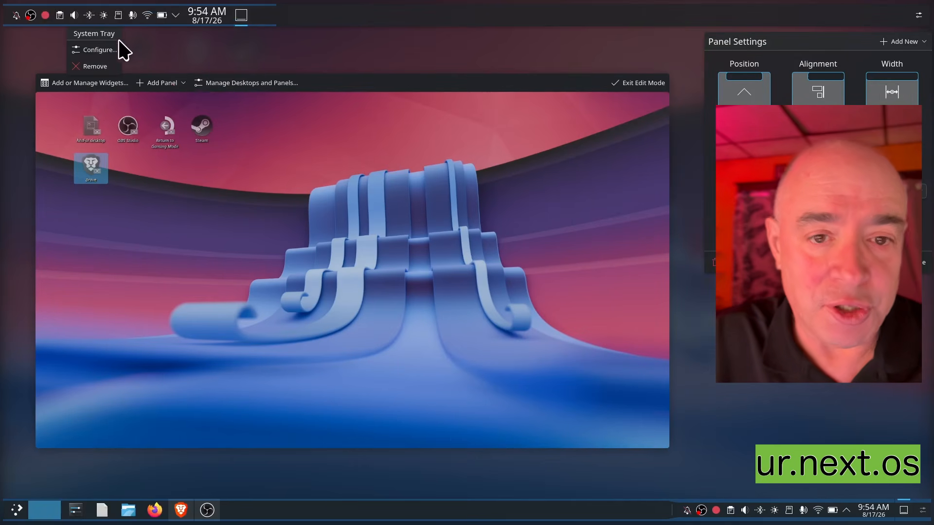
left_click(115, 50)
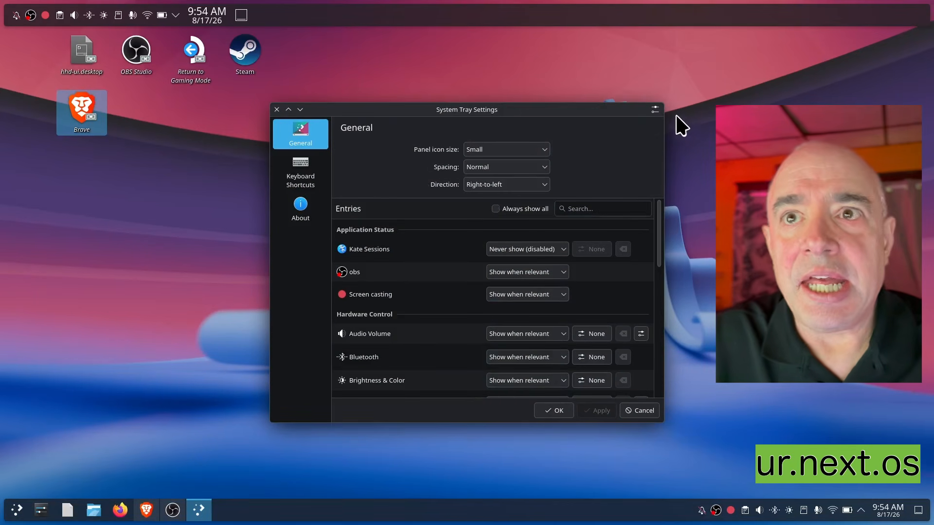
left_click(641, 411)
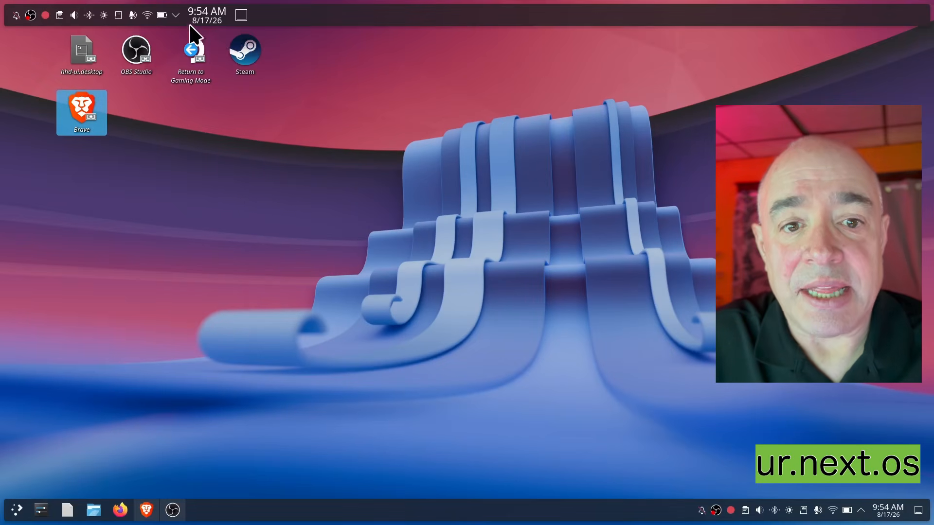
Step: Change the top panel's width so it fits its content, and exit edit mode
right_click(174, 20)
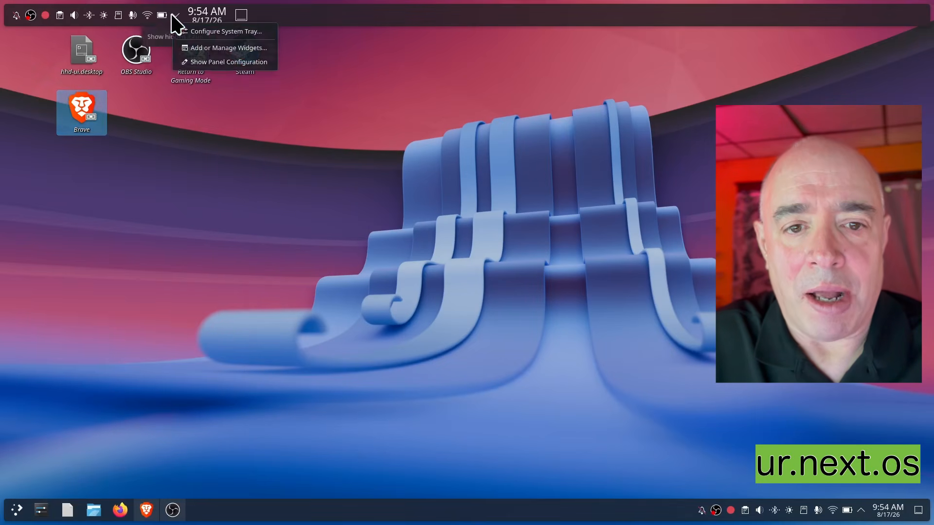
left_click(199, 62)
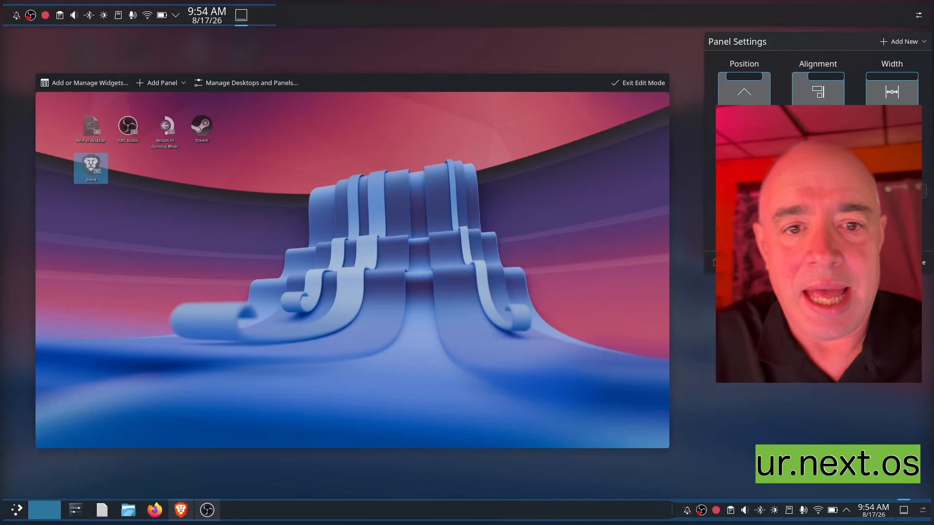
left_click(918, 122)
left_click(917, 147)
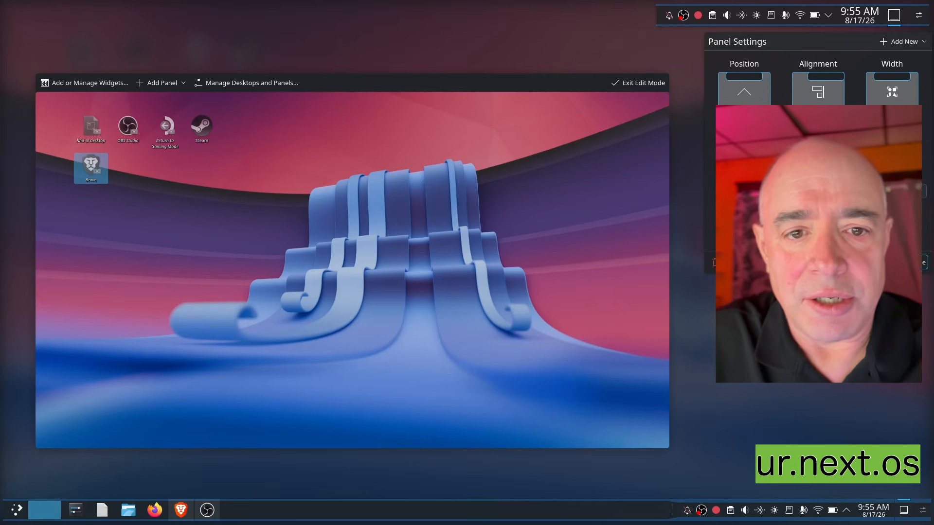
left_click(914, 262)
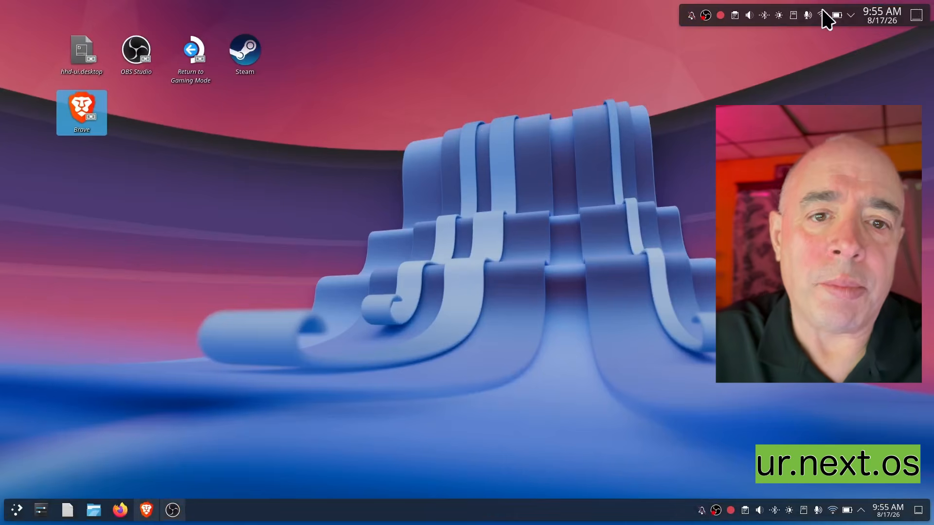
Step: Reopen the top panel's configuration and reduce the panel's height
right_click(792, 16)
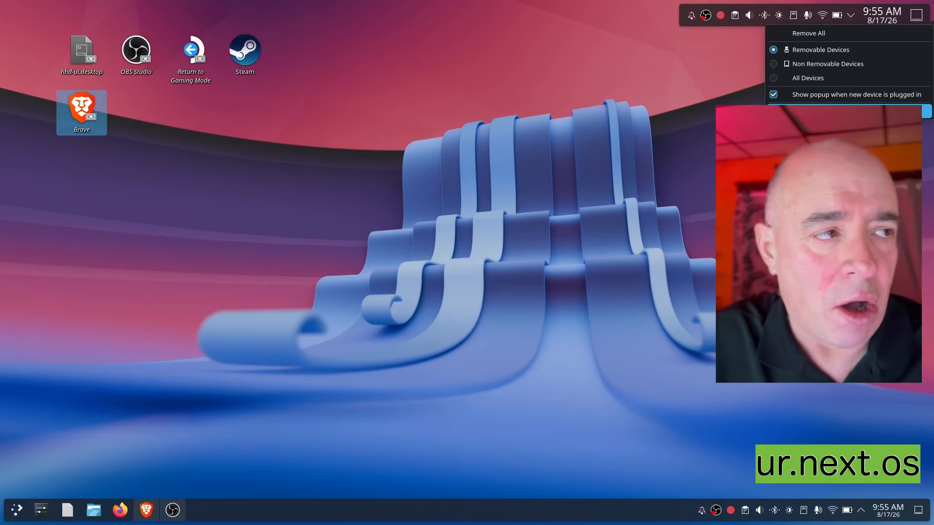
left_click(827, 156)
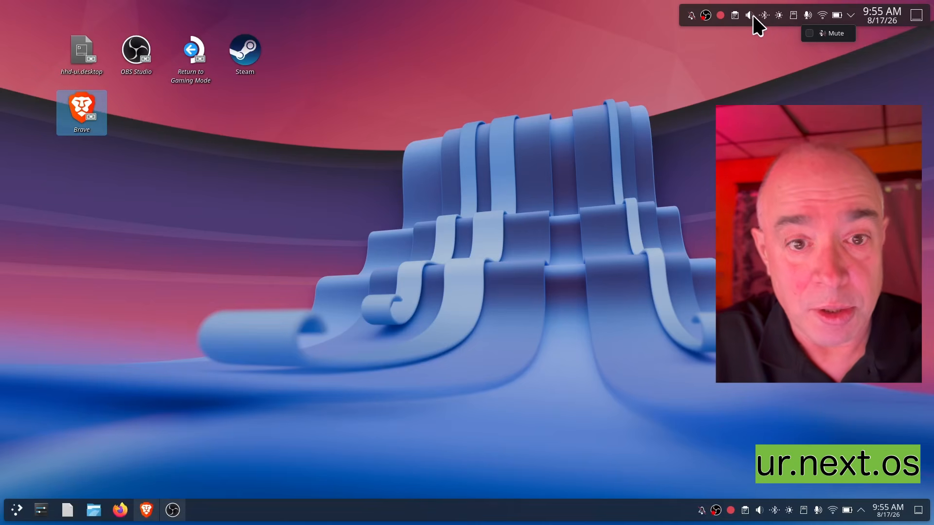
right_click(870, 19)
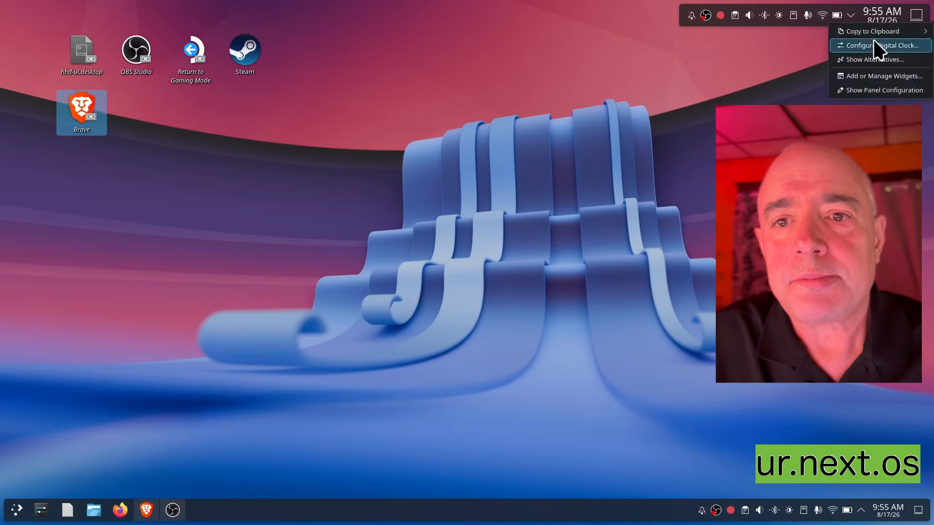
left_click(897, 91)
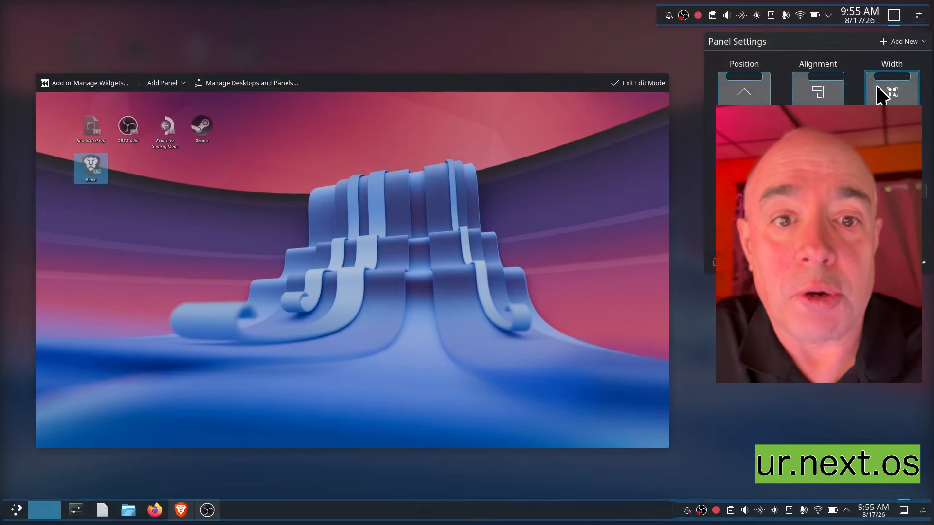
left_click(918, 209)
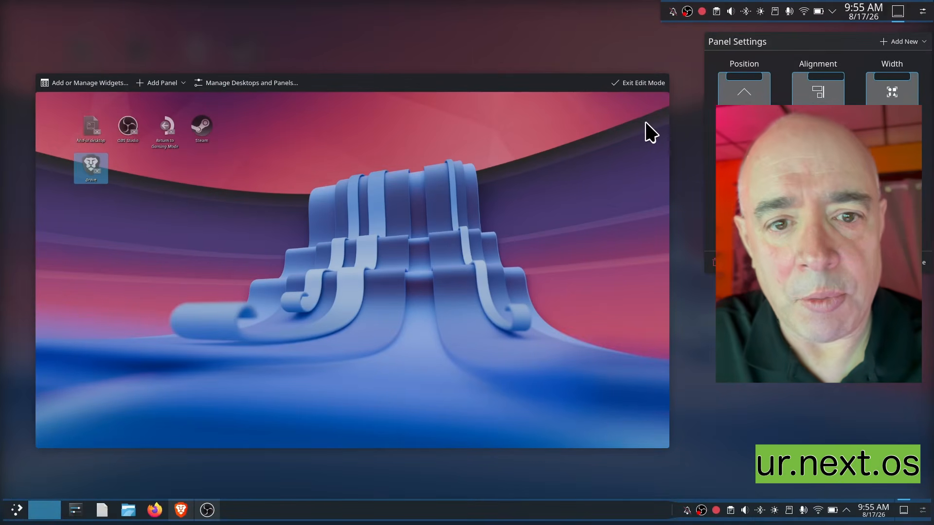
Step: Exit edit mode and check the Audio Volume controls in the top panel's system tray
left_click(911, 263)
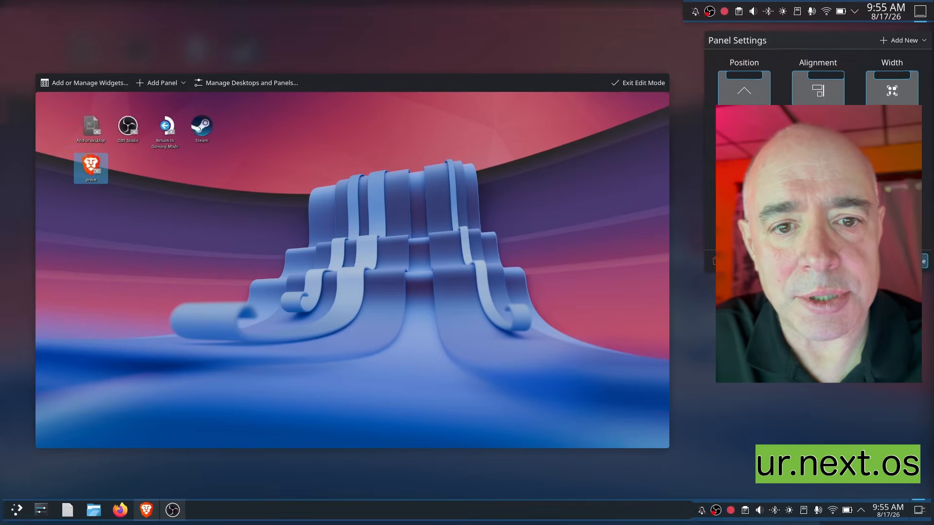
right_click(781, 8)
key("Escape")
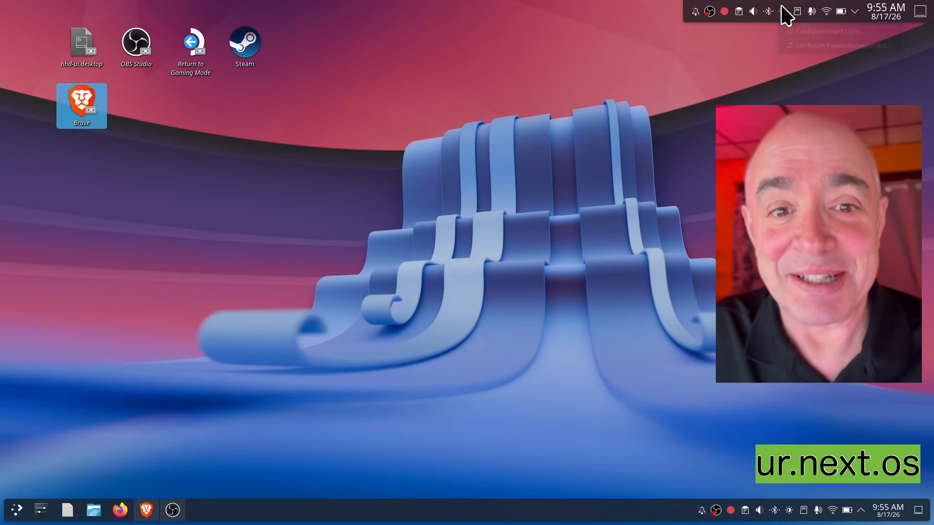
left_click(755, 10)
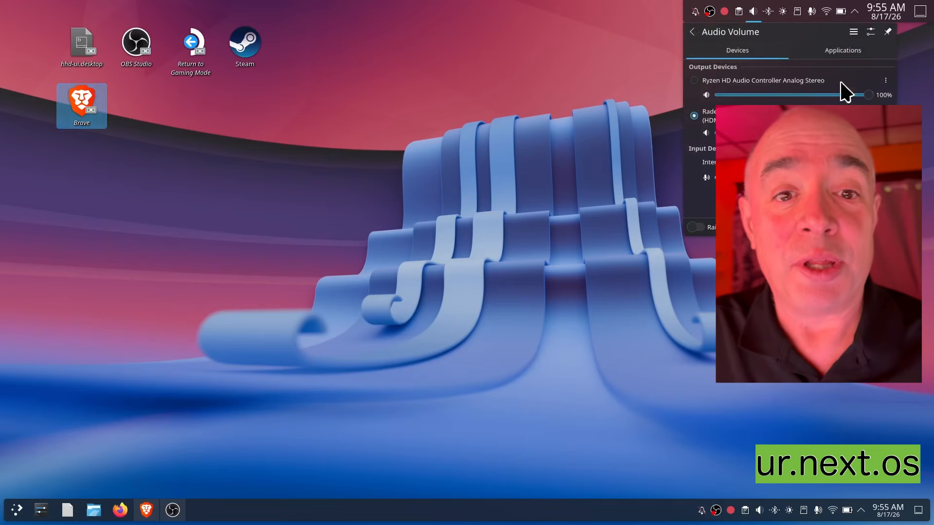
left_click(846, 282)
Step: Reopen the top panel's configuration, make the panel hide automatically, and exit edit mode
right_click(877, 21)
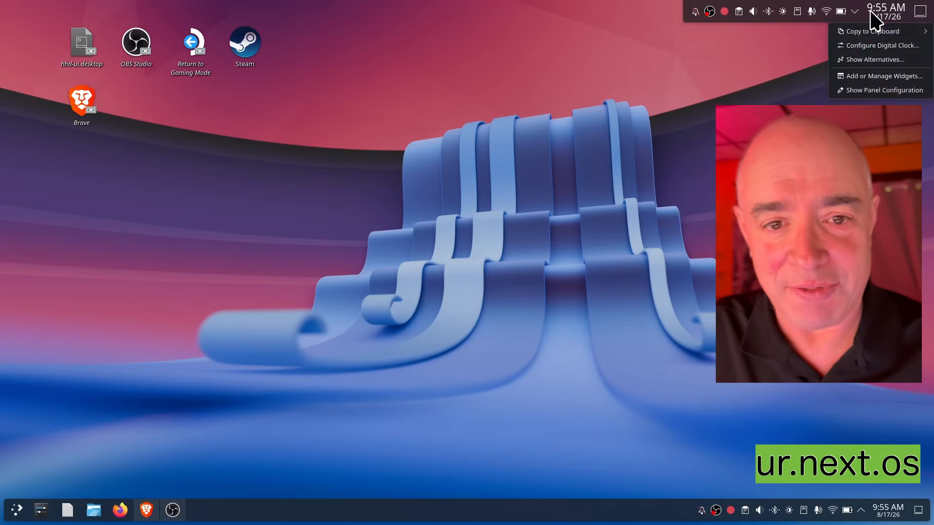
left_click(878, 91)
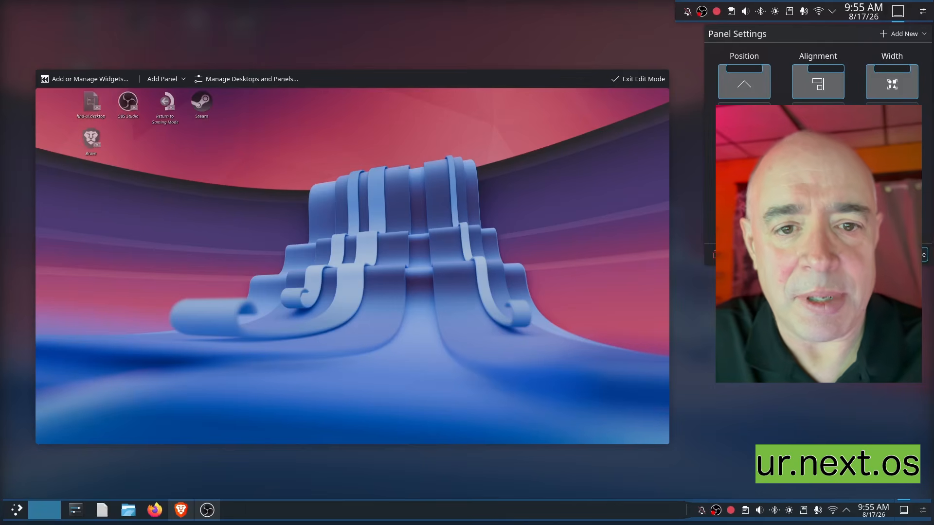
left_click(913, 255)
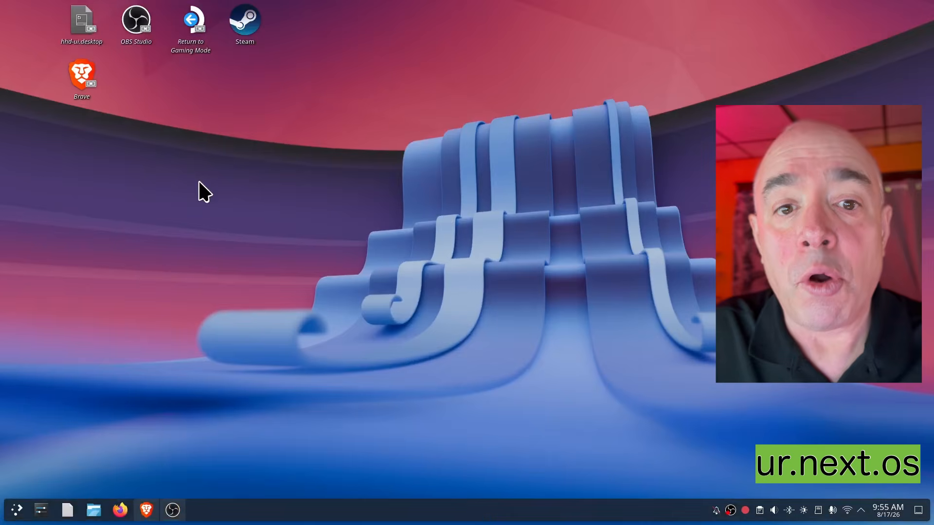
Step: Open the bottom panel's configuration and remove the System Tray from that panel
right_click(276, 512)
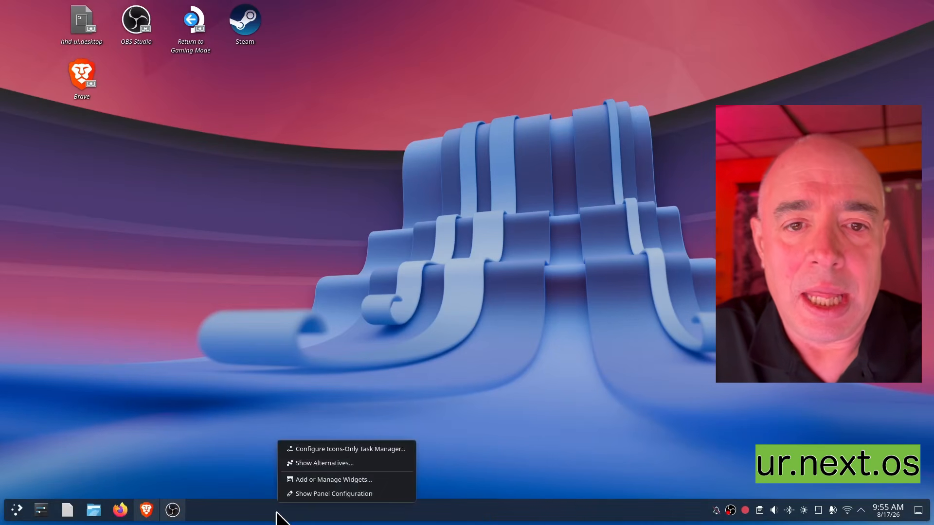
left_click(307, 494)
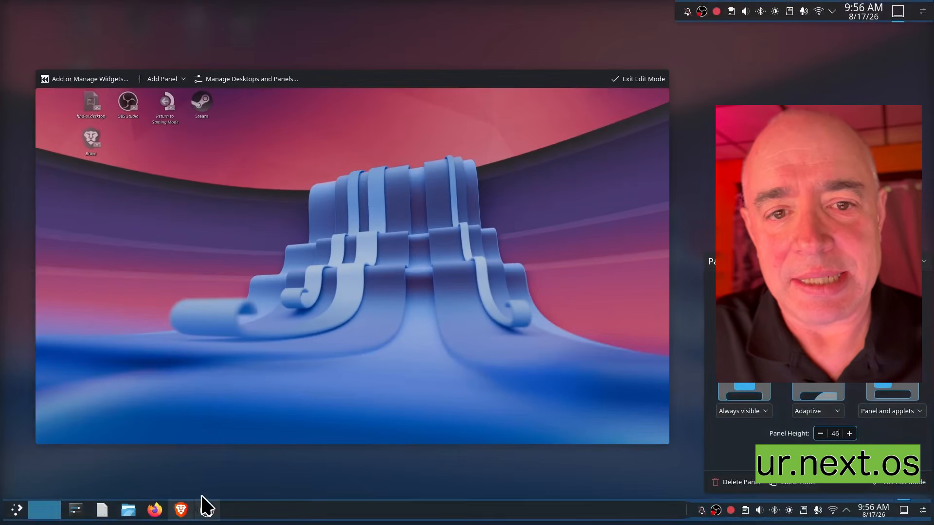
mouse_move(185, 518)
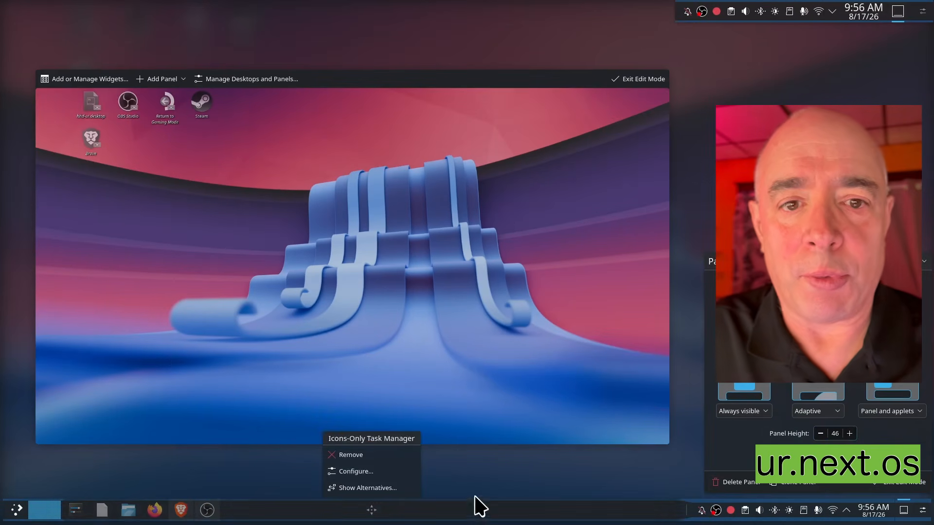
mouse_move(747, 513)
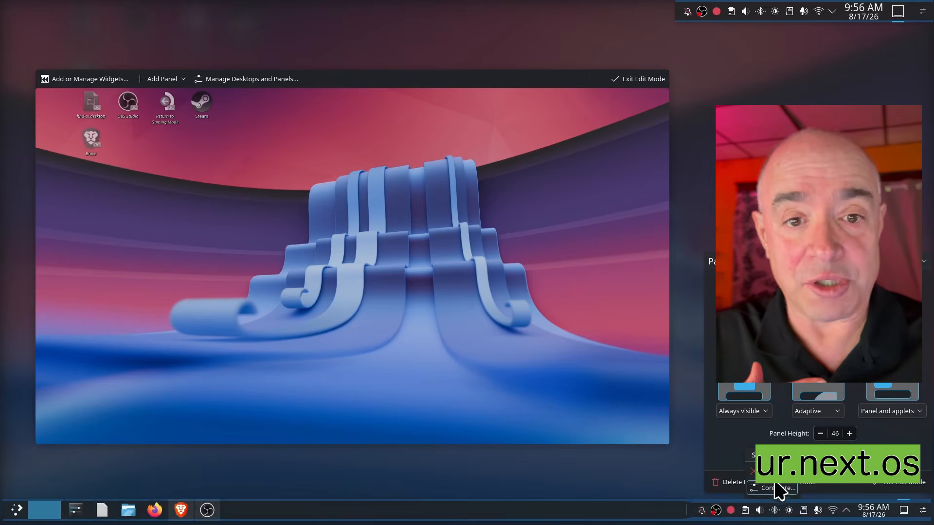
left_click(765, 471)
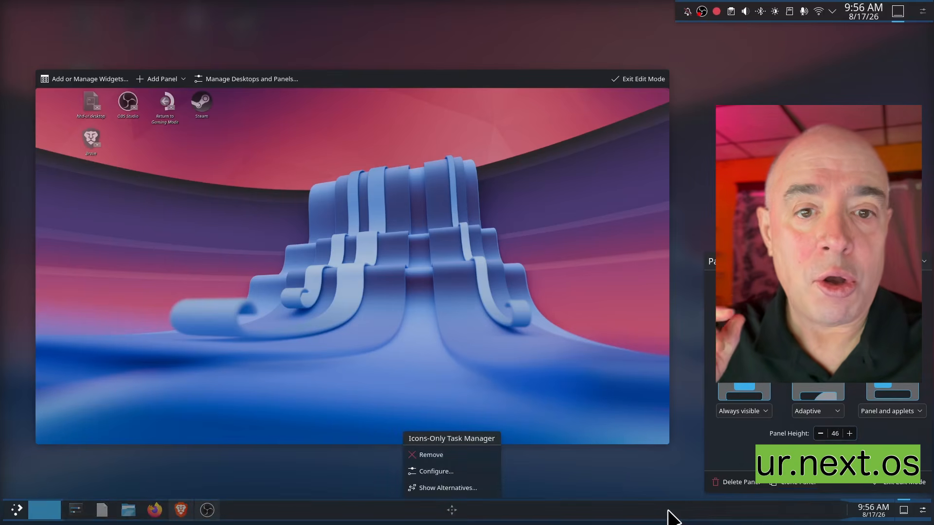
Step: Remove the Peek at Desktop and Digital Clock widgets from the bottom panel
mouse_move(904, 514)
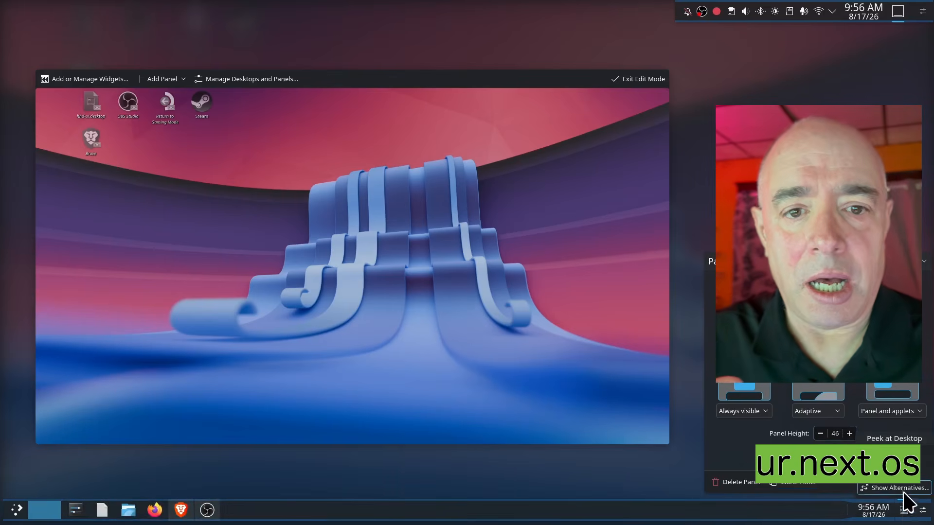
left_click(899, 456)
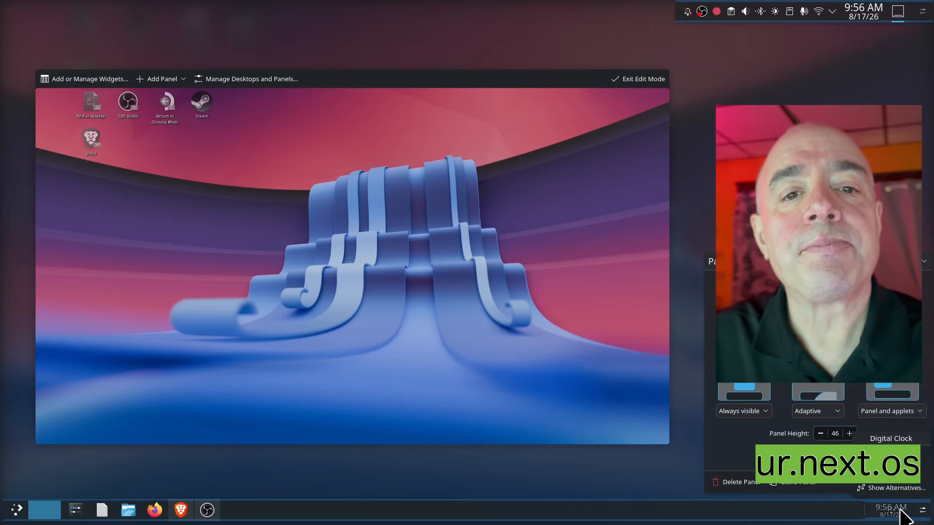
left_click(899, 456)
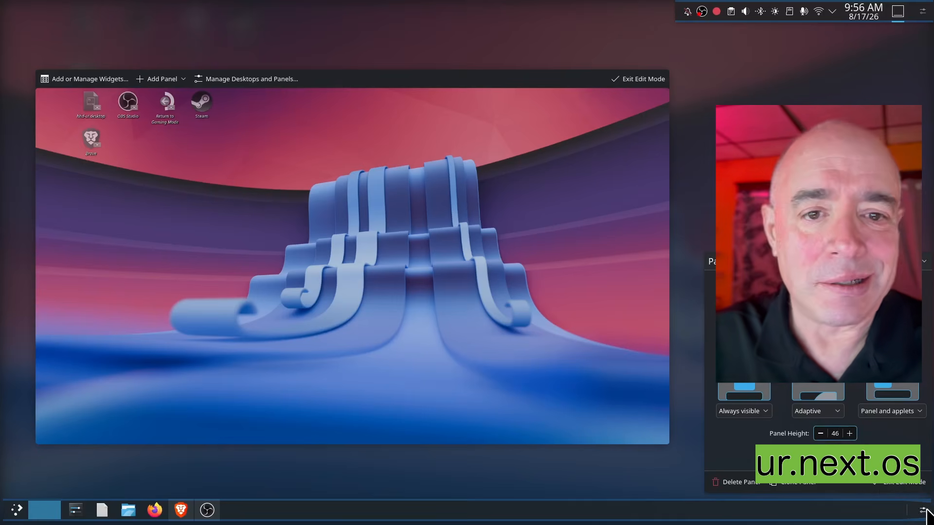
Step: Remove the Icons-Only Task Manager from the bottom panel and exit edit mode
mouse_move(817, 518)
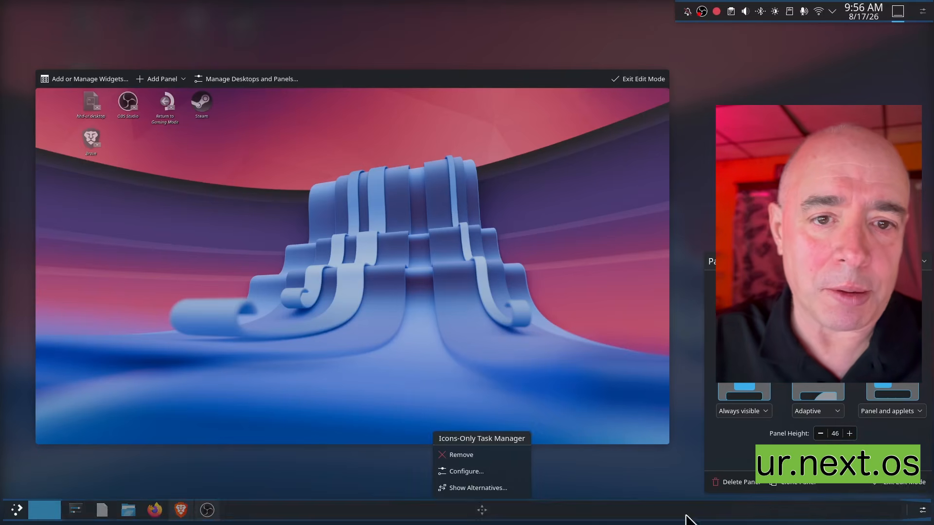
left_click(455, 458)
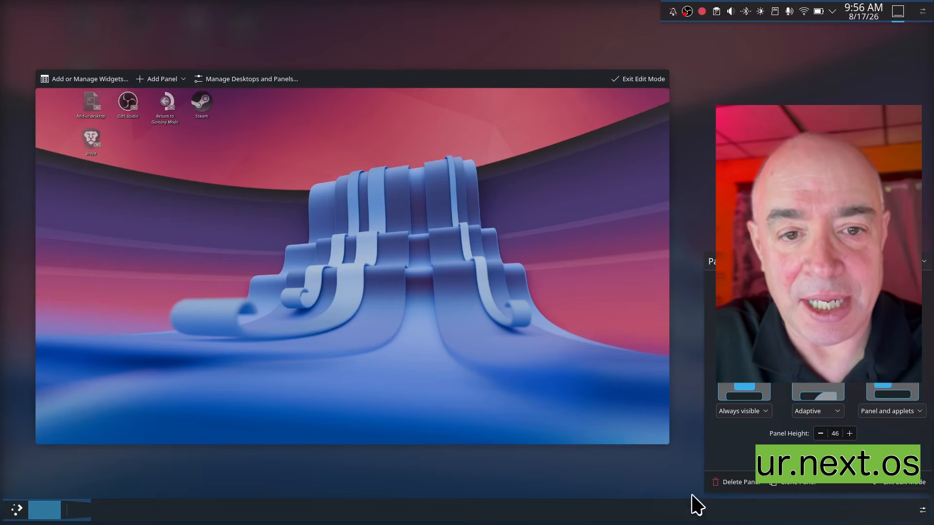
left_click(890, 489)
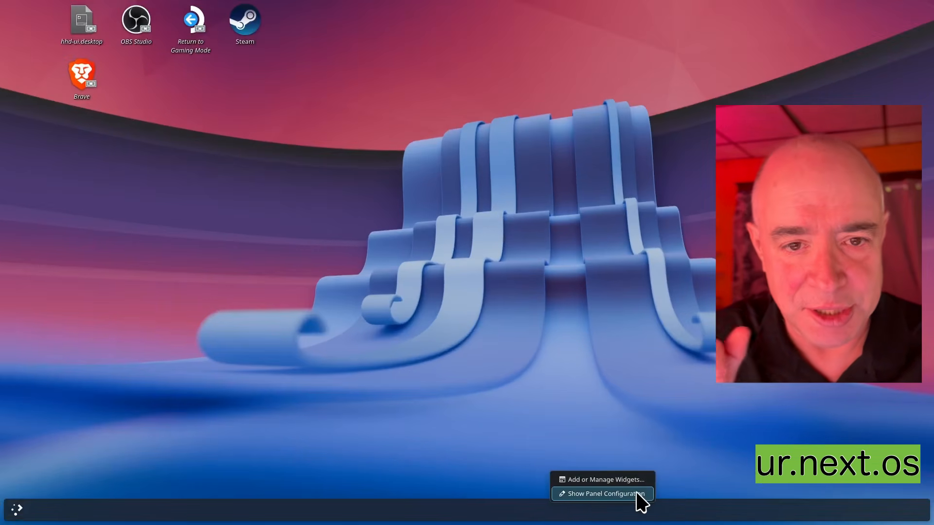
Step: Return to edit mode from the bottom panel and add a new Default Panel to the desktop
left_click(620, 481)
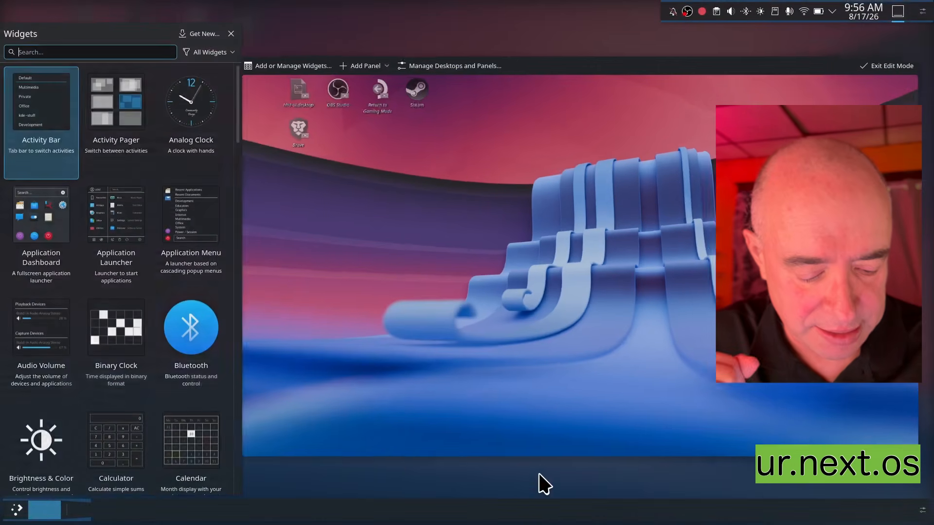
left_click(395, 446)
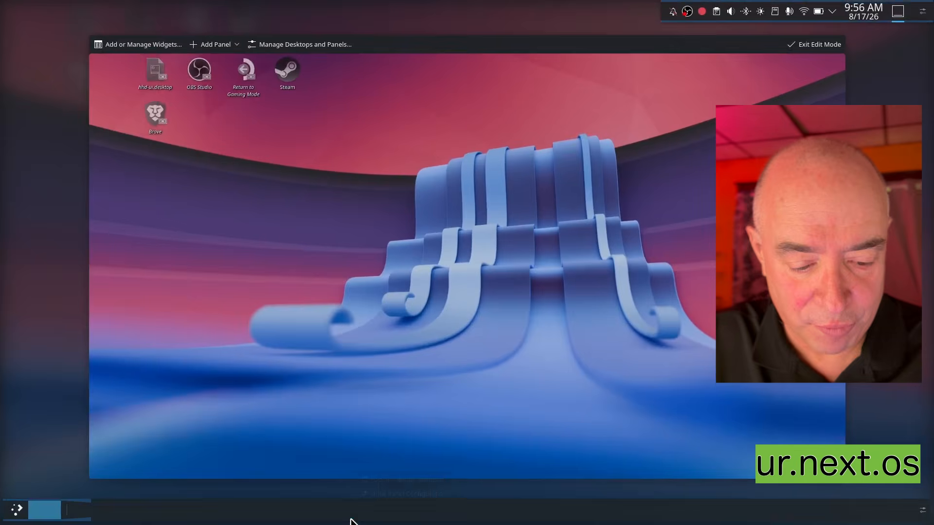
right_click(352, 518)
left_click(410, 497)
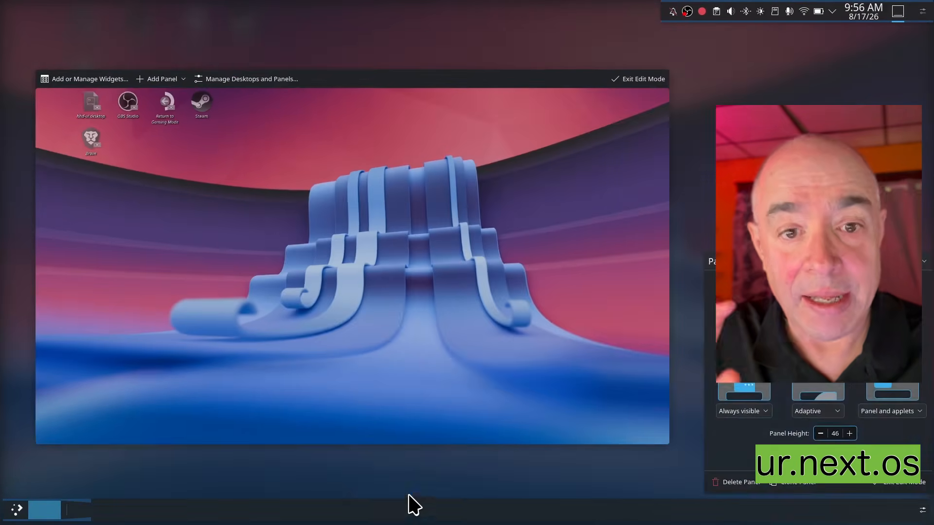
left_click(160, 79)
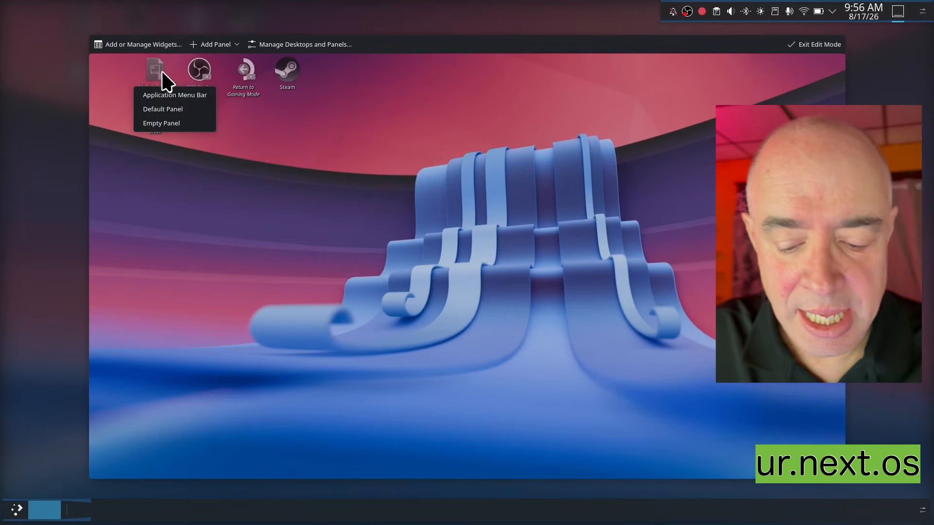
left_click(192, 110)
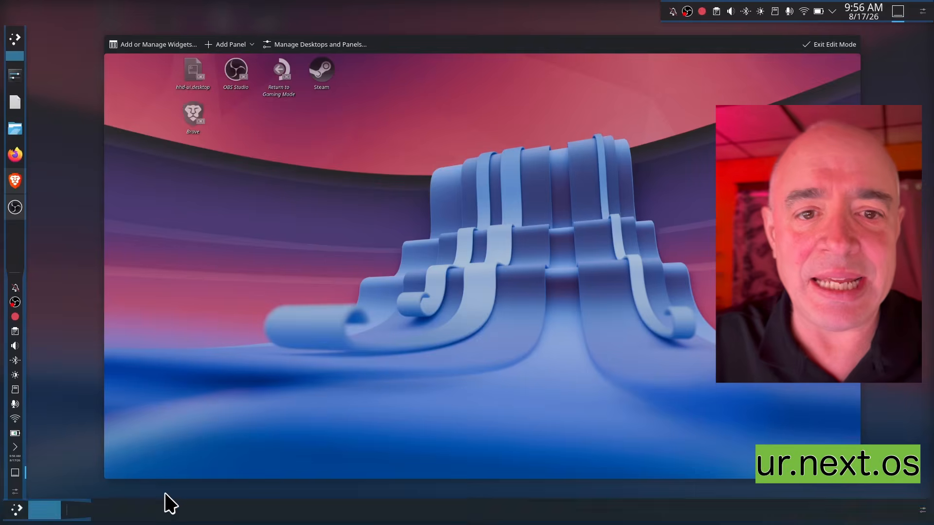
Step: Open the configuration of the new panel on the screen's left edge and remove its System Tray
right_click(205, 516)
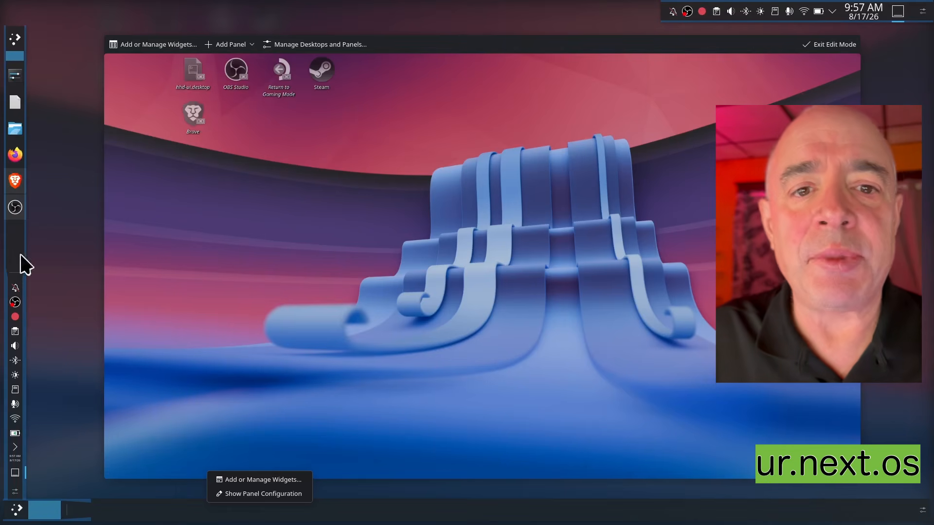
left_click(20, 311)
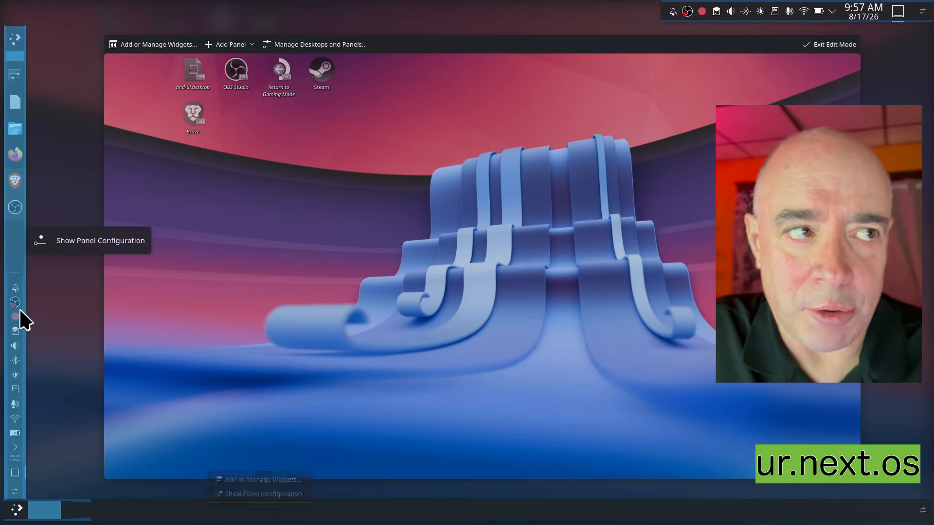
left_click(74, 245)
right_click(21, 277)
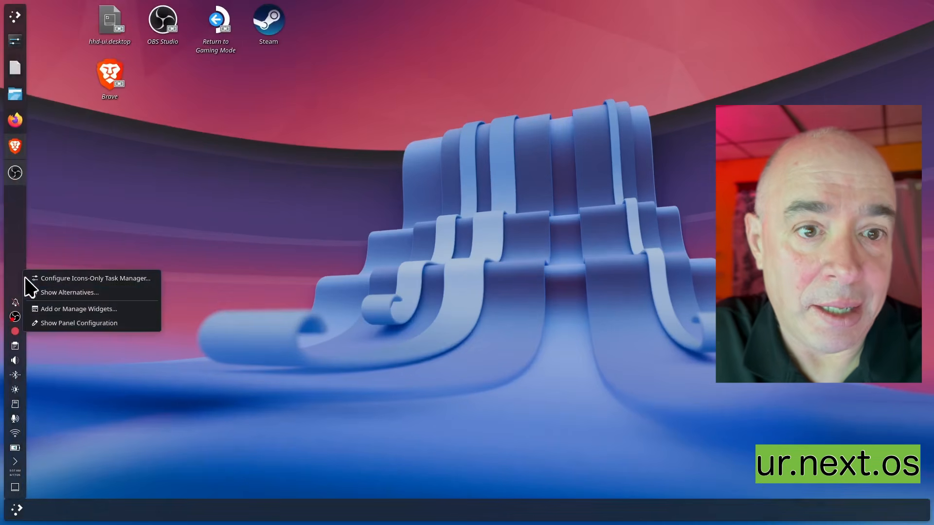
left_click(54, 323)
mouse_move(19, 329)
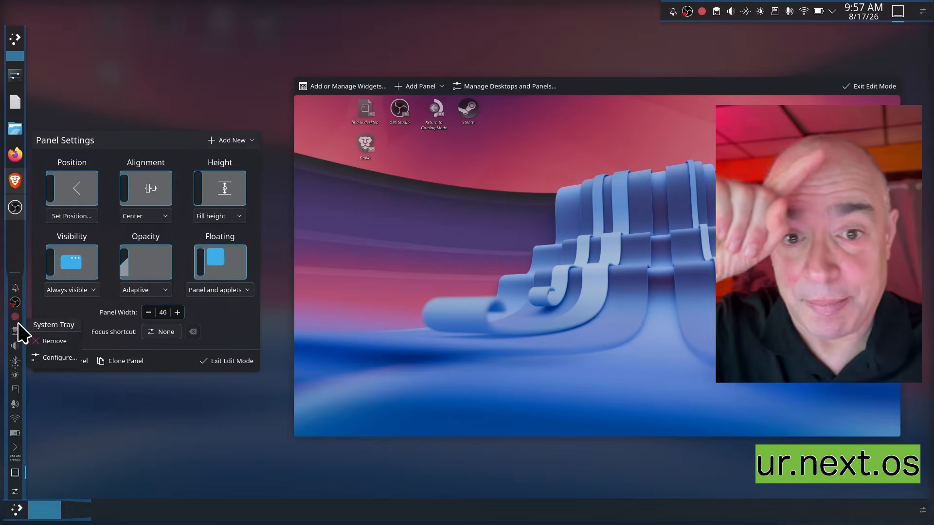
left_click(44, 342)
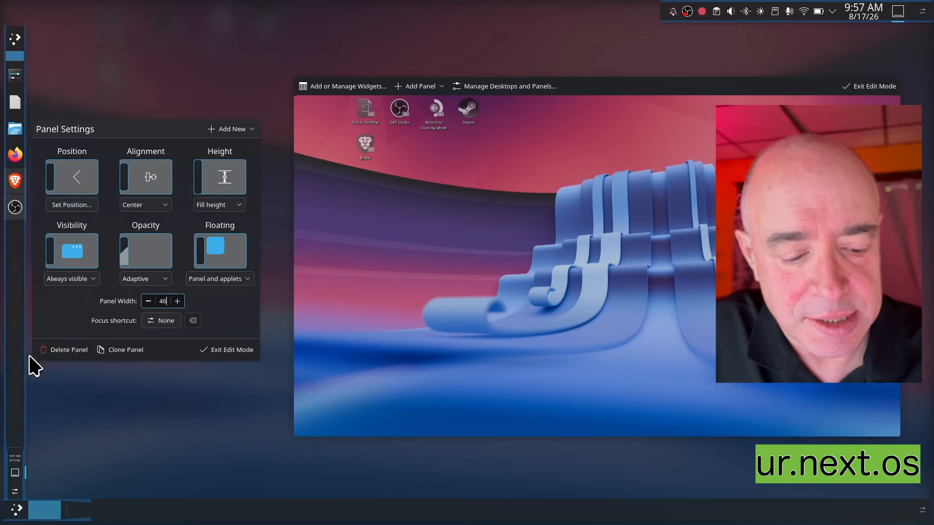
Step: Remove the Application Launcher from the left-edge panel
mouse_move(14, 473)
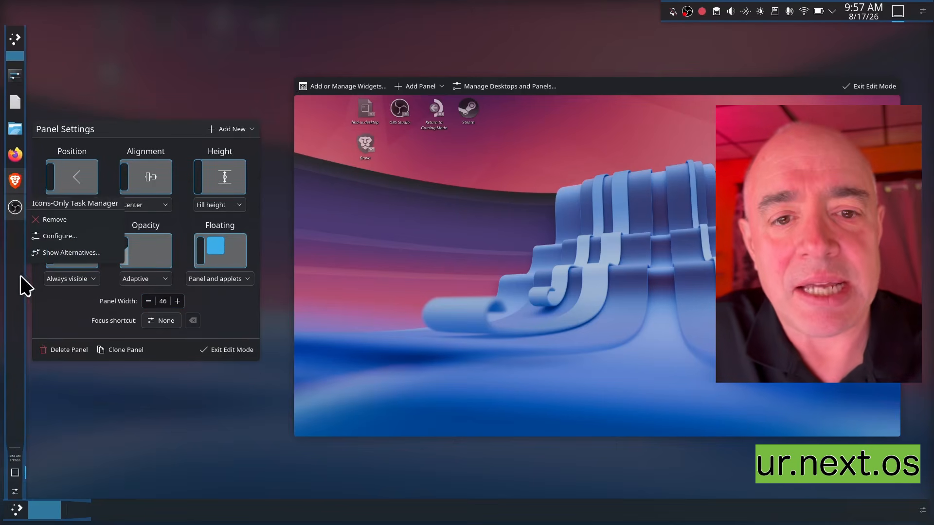
mouse_move(14, 41)
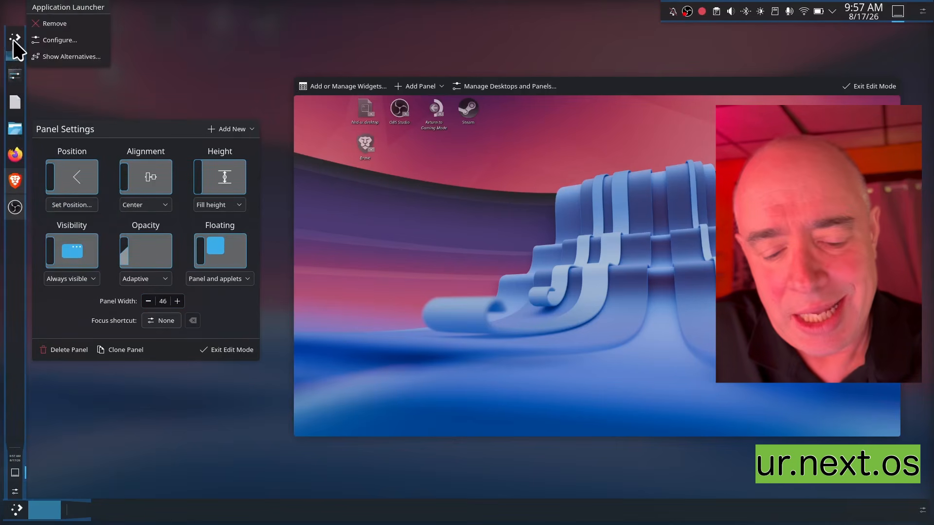
left_click(43, 24)
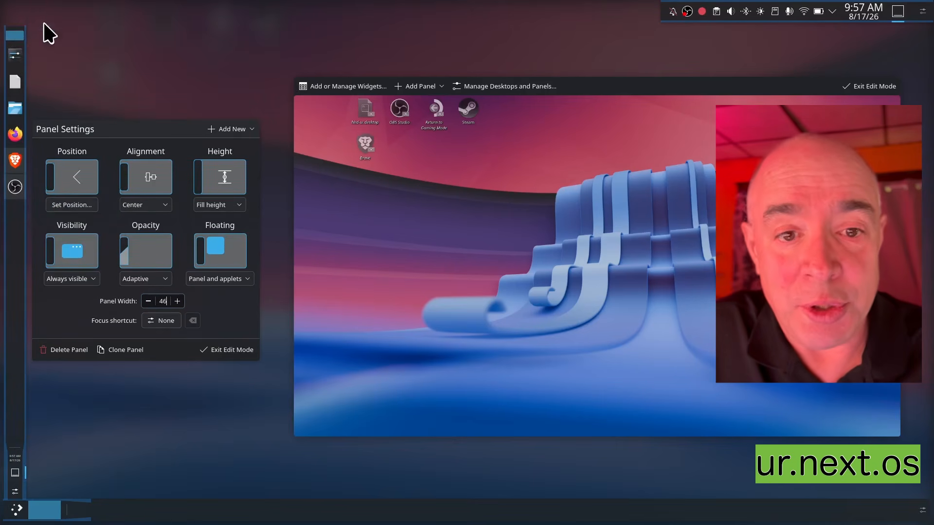
Step: Remove the Icons-Only Task Manager from the left-edge panel, and delete that panel entirely
right_click(17, 37)
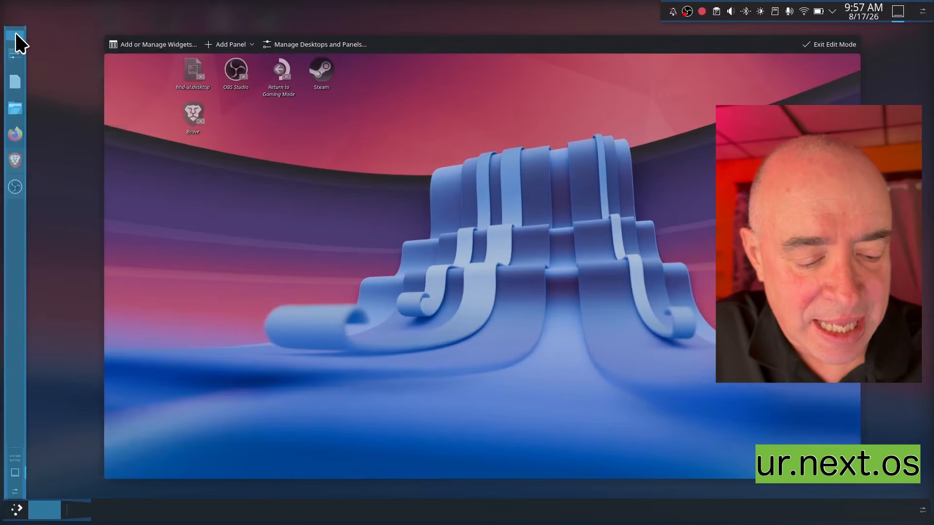
mouse_move(24, 467)
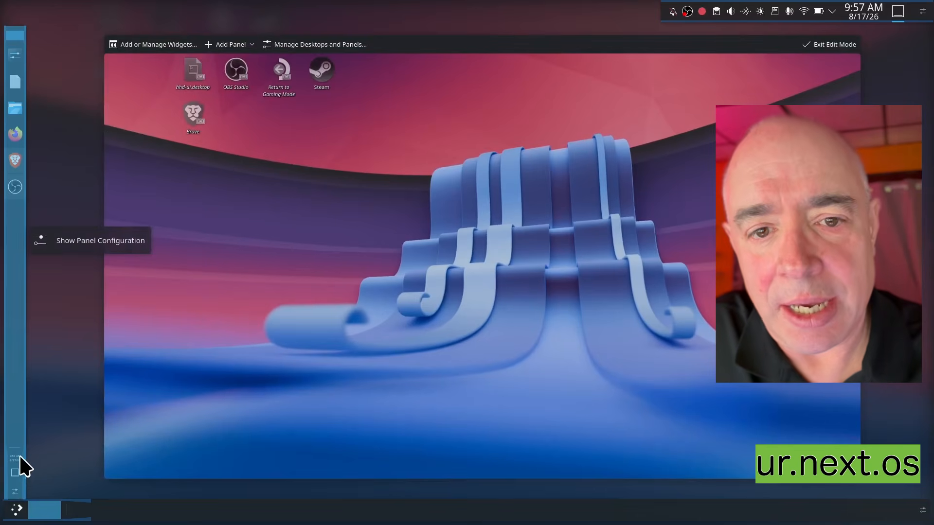
right_click(17, 314)
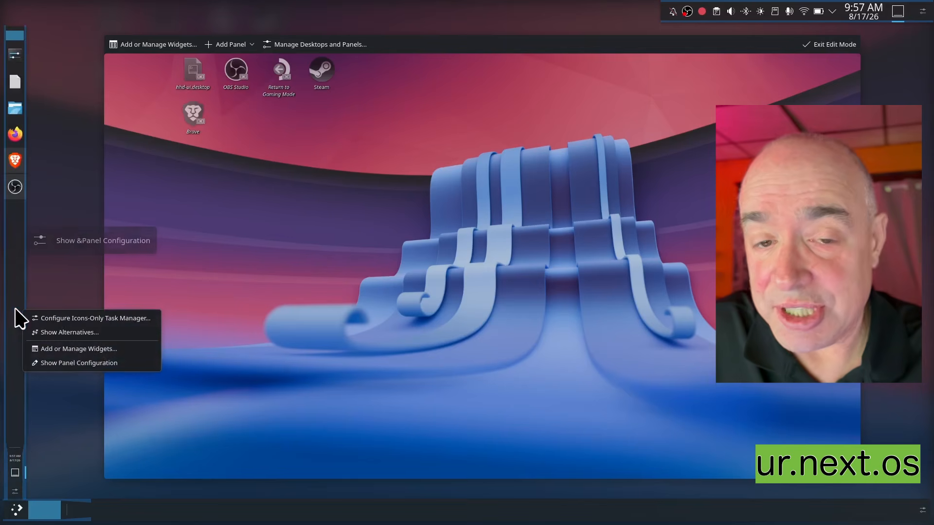
left_click(72, 364)
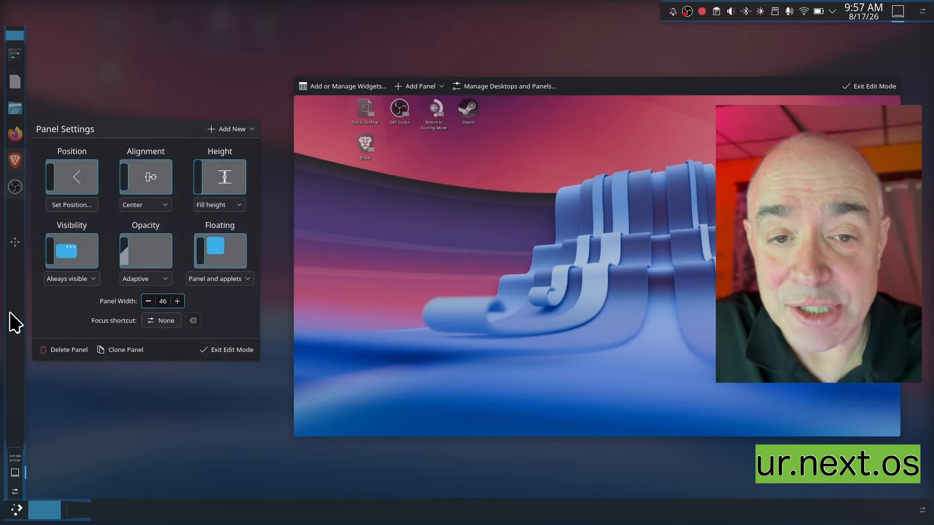
mouse_move(10, 321)
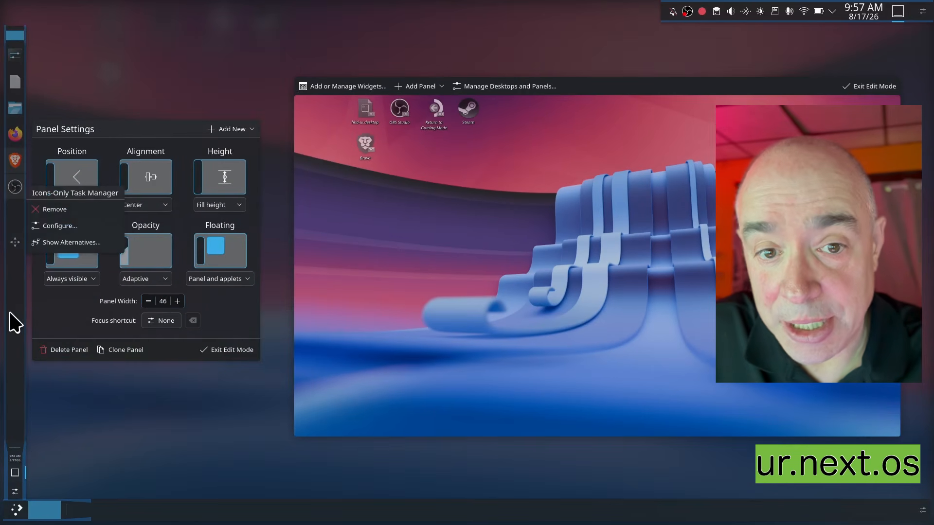
left_click(45, 210)
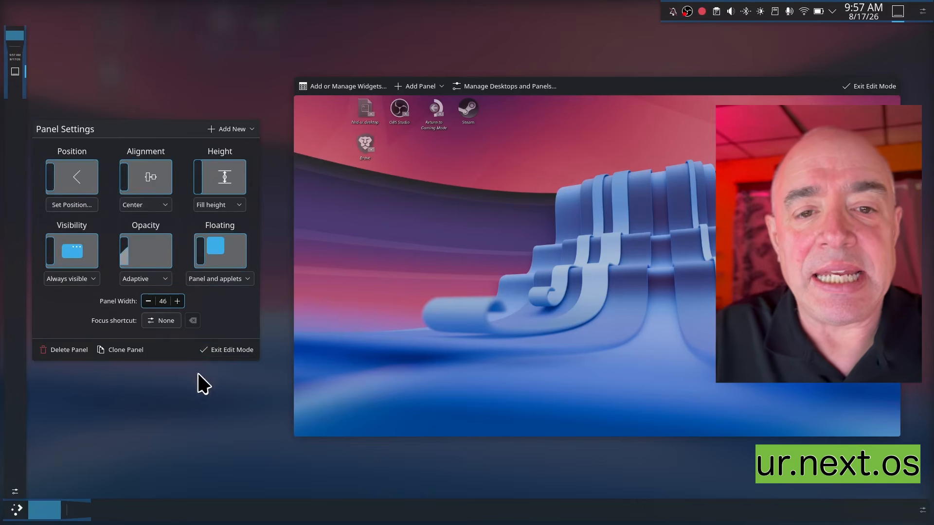
left_click(82, 350)
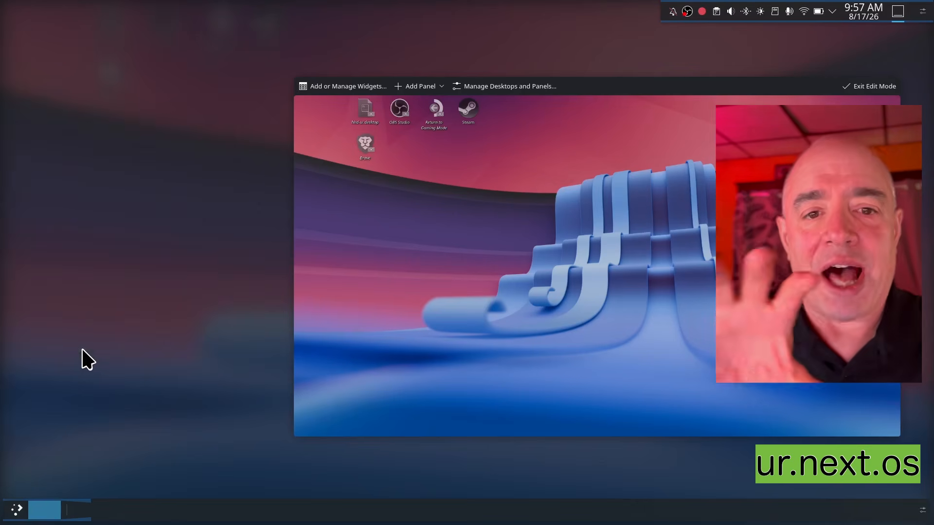
Step: Open the configuration of the panel along the screen's bottom edge and delete that panel
right_click(130, 518)
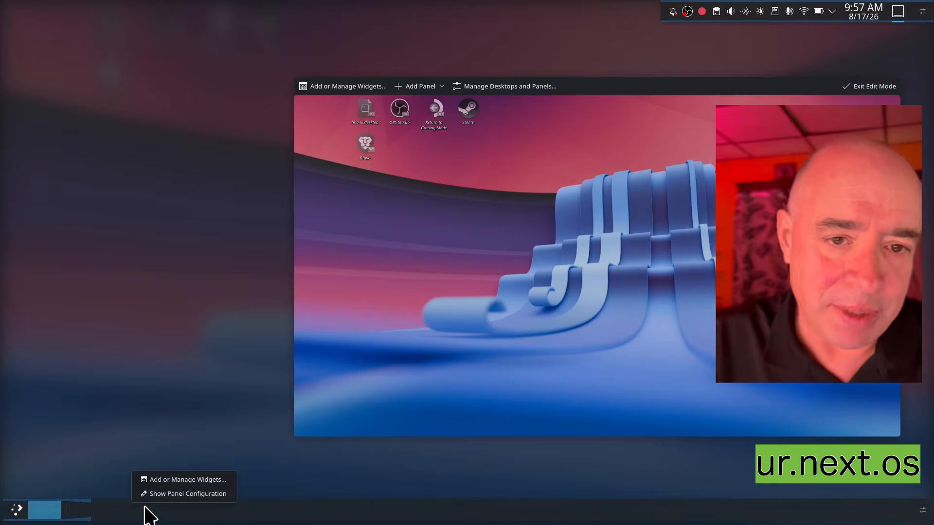
left_click(135, 434)
mouse_move(141, 513)
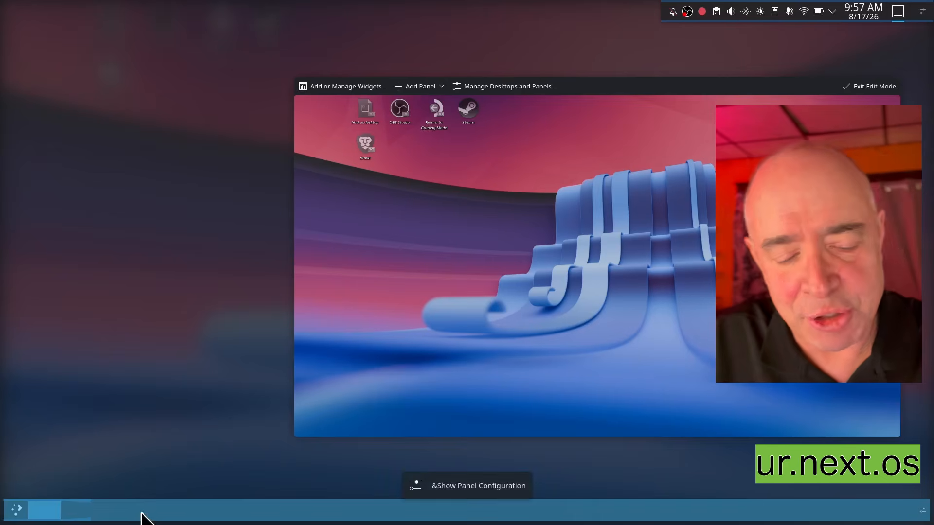
right_click(294, 516)
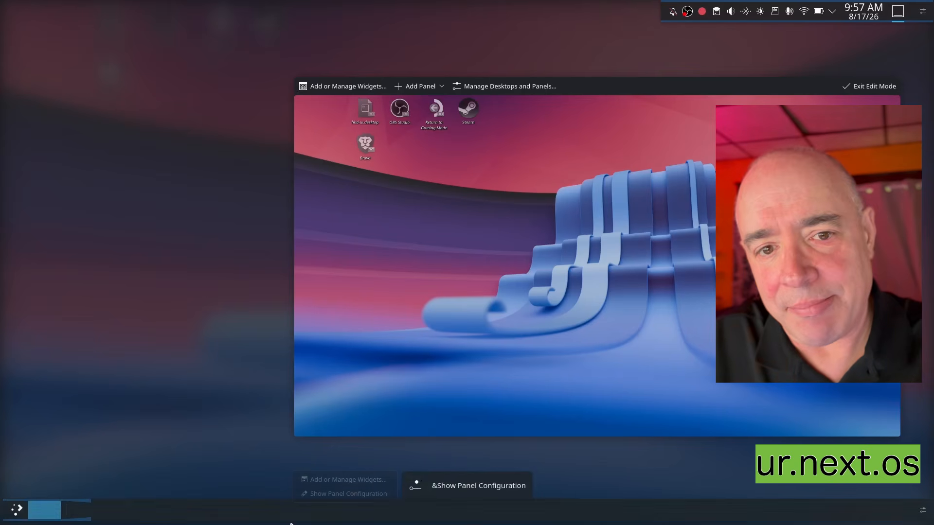
left_click(333, 492)
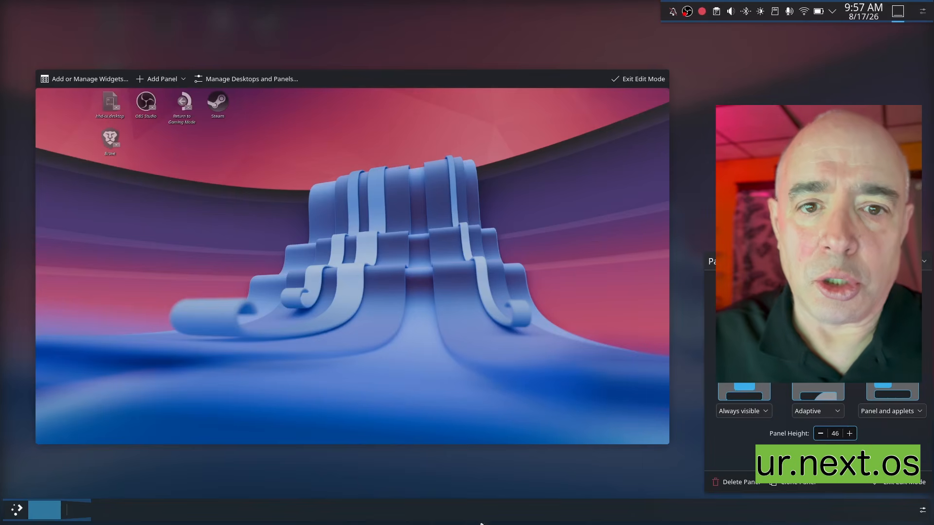
left_click(732, 485)
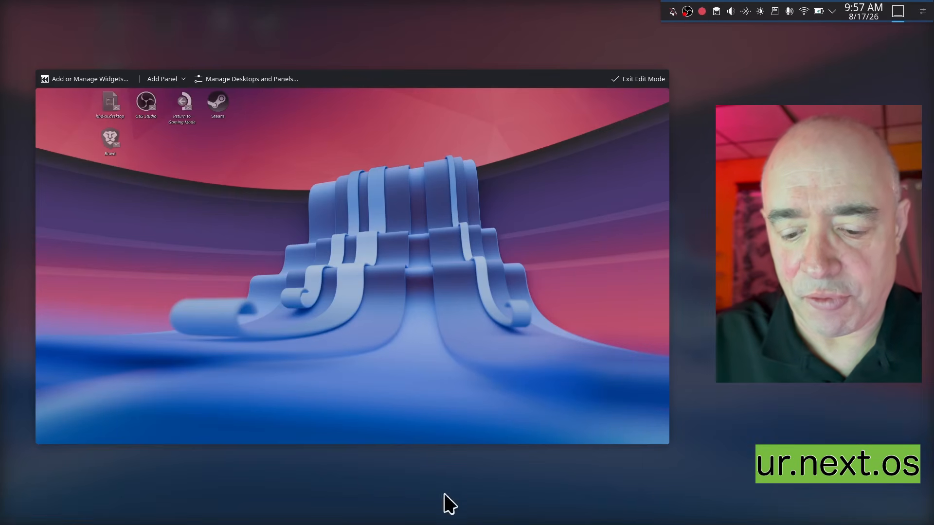
Step: Add an Application Menu Bar panel and a new Default Panel to the desktop
left_click(169, 80)
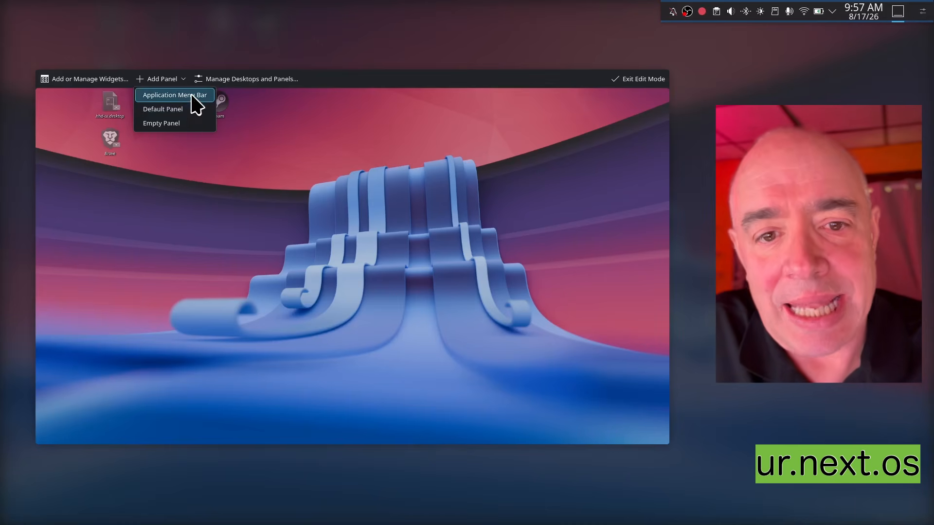
left_click(192, 96)
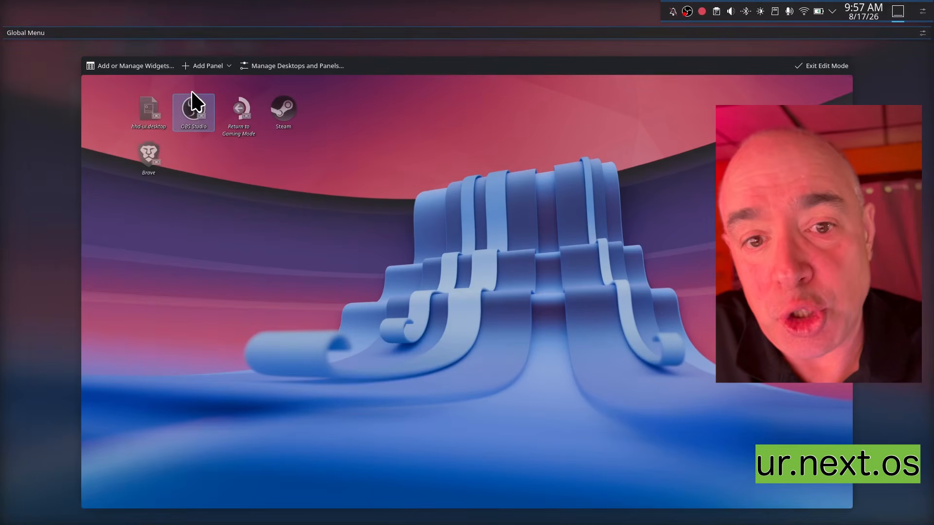
left_click(211, 71)
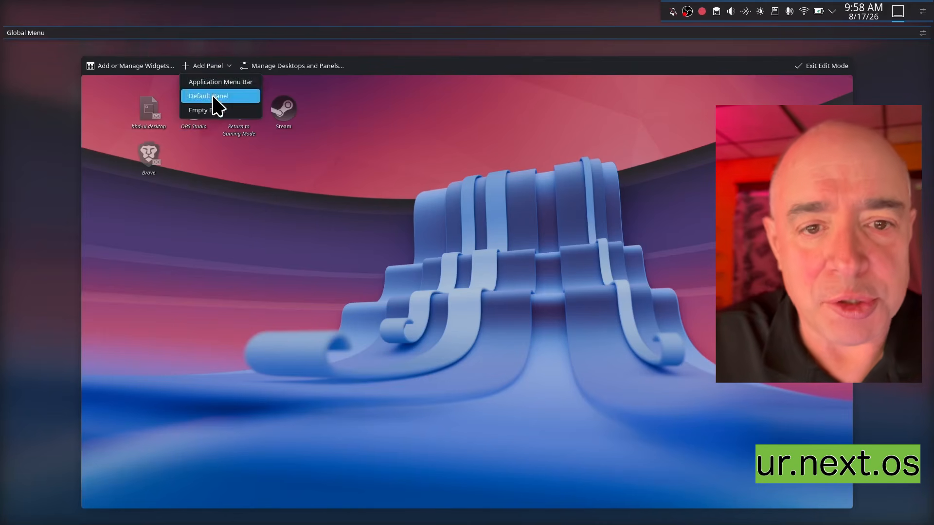
left_click(212, 96)
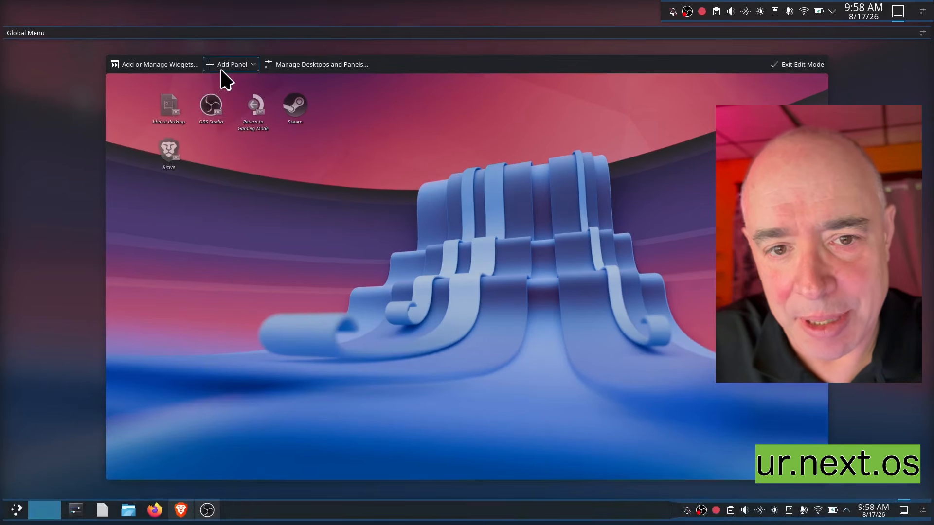
Step: Open the configuration of the Global Menu panel and delete that panel
right_click(202, 36)
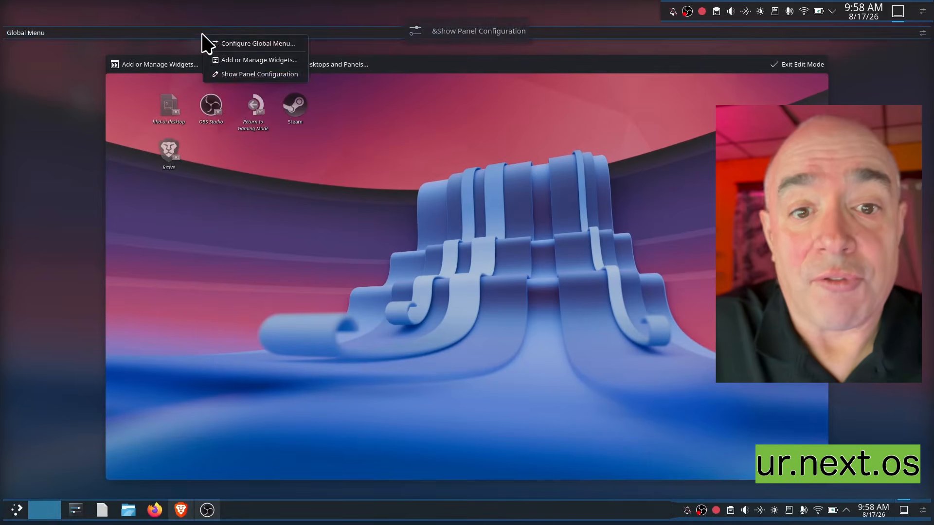
left_click(236, 74)
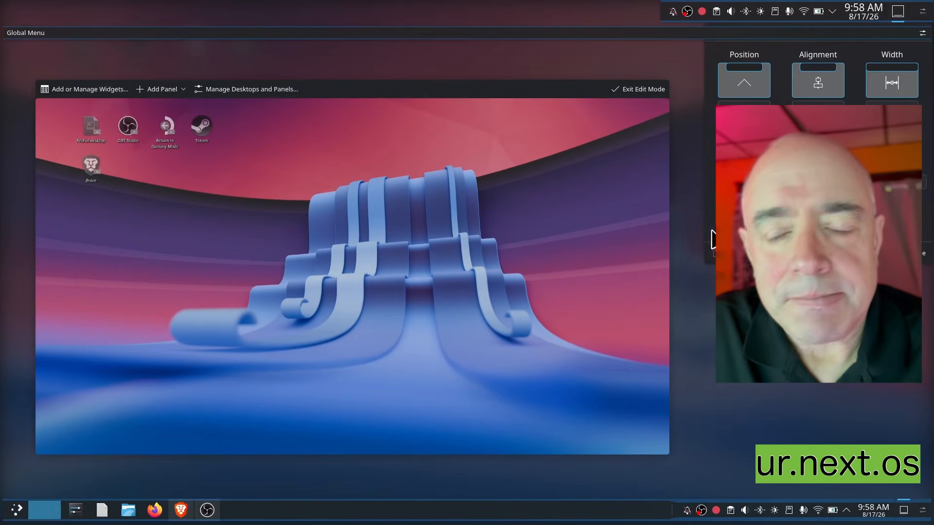
left_click(734, 252)
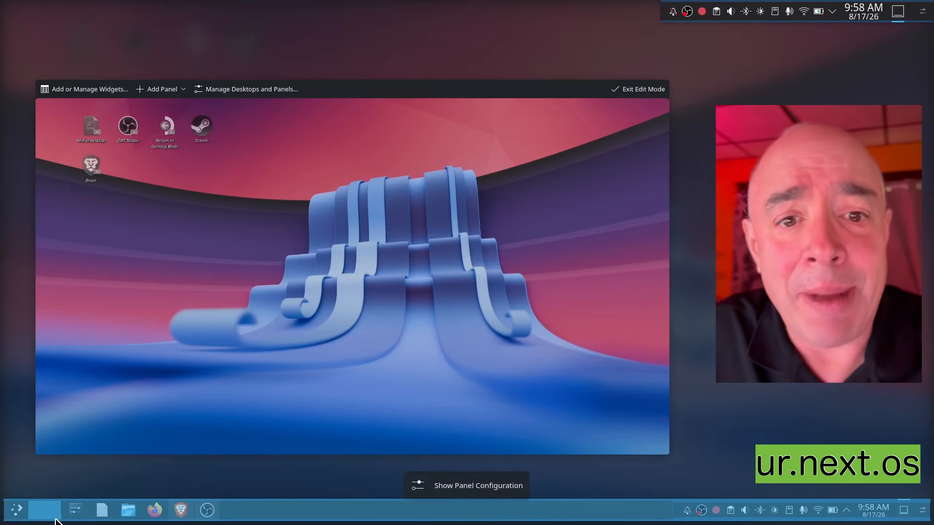
Step: Open the configuration of the new default panel and reposition it to the screen's left edge
right_click(315, 521)
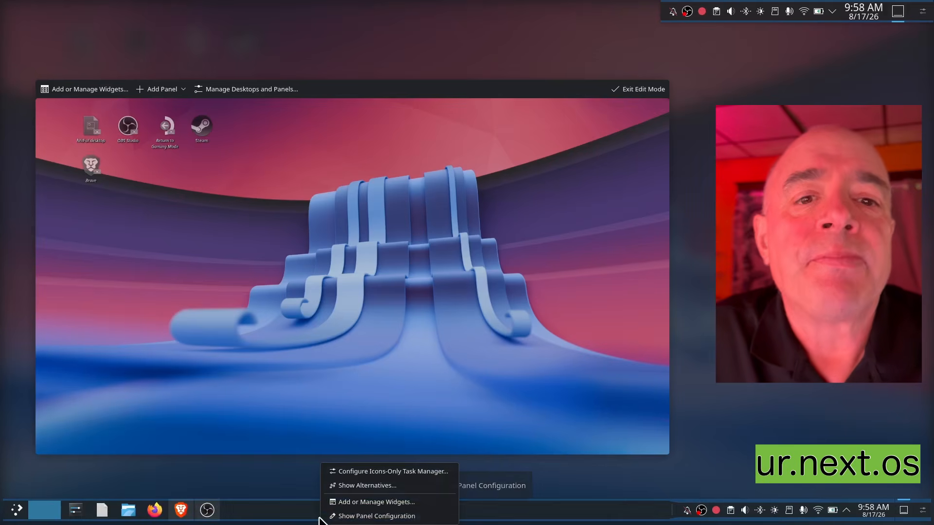
left_click(392, 520)
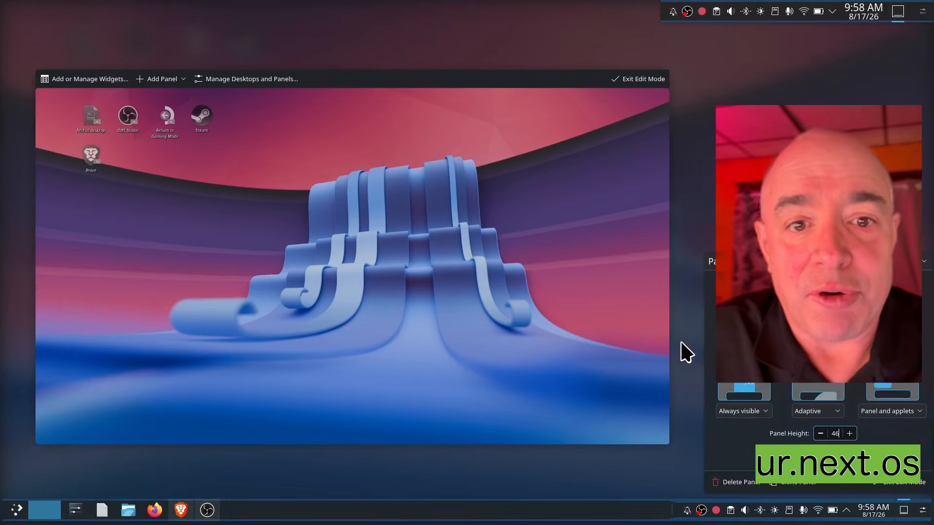
left_click(743, 336)
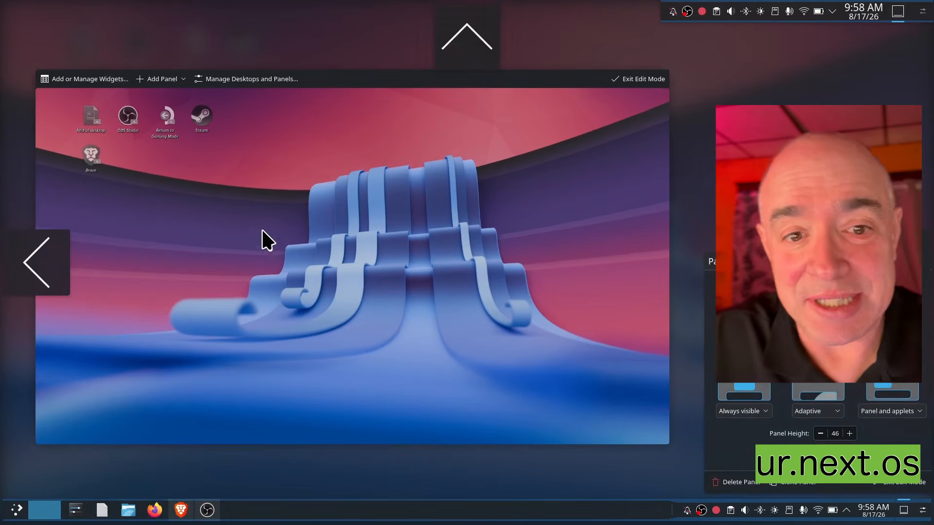
left_click(56, 284)
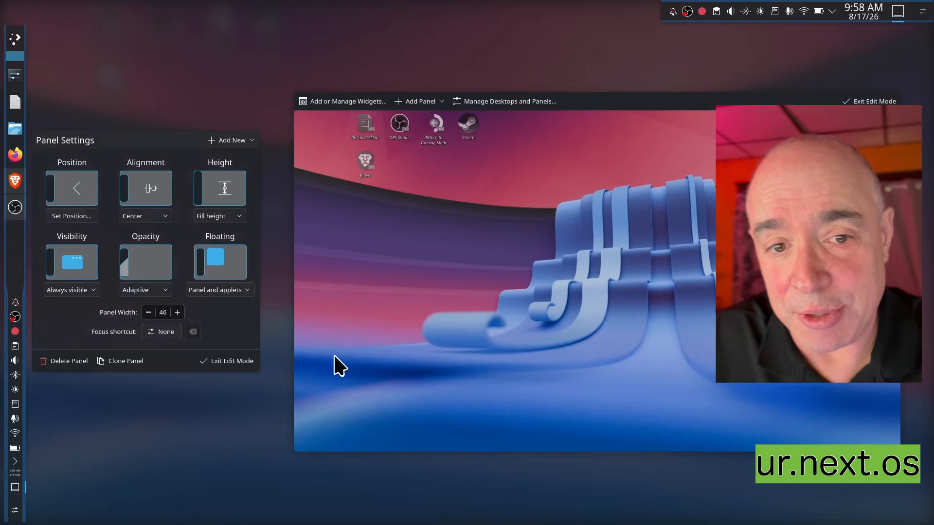
Step: Reopen the left-edge panel's configuration and remove its System Tray
left_click(19, 334)
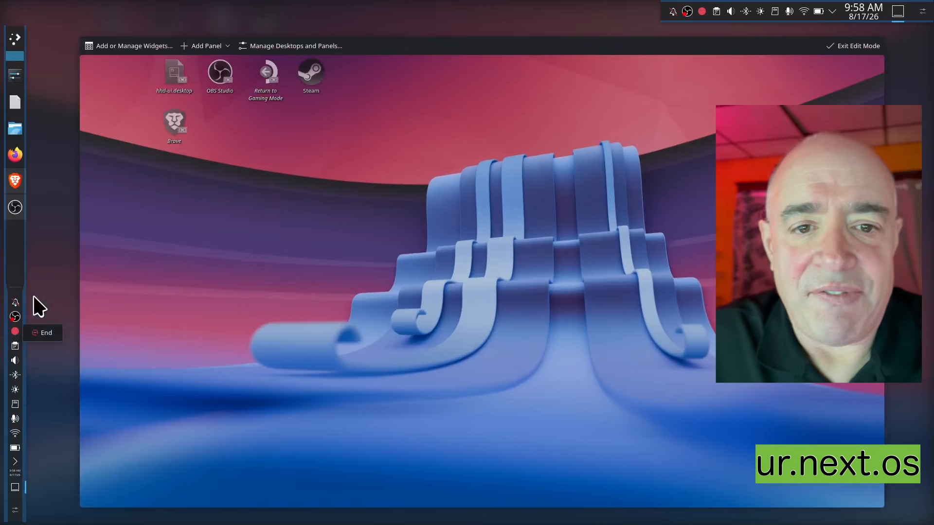
right_click(21, 256)
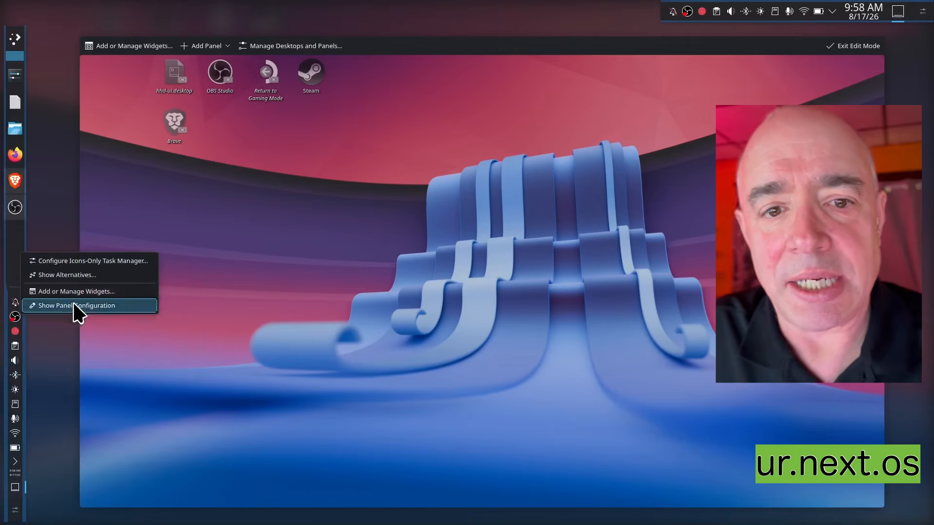
left_click(94, 306)
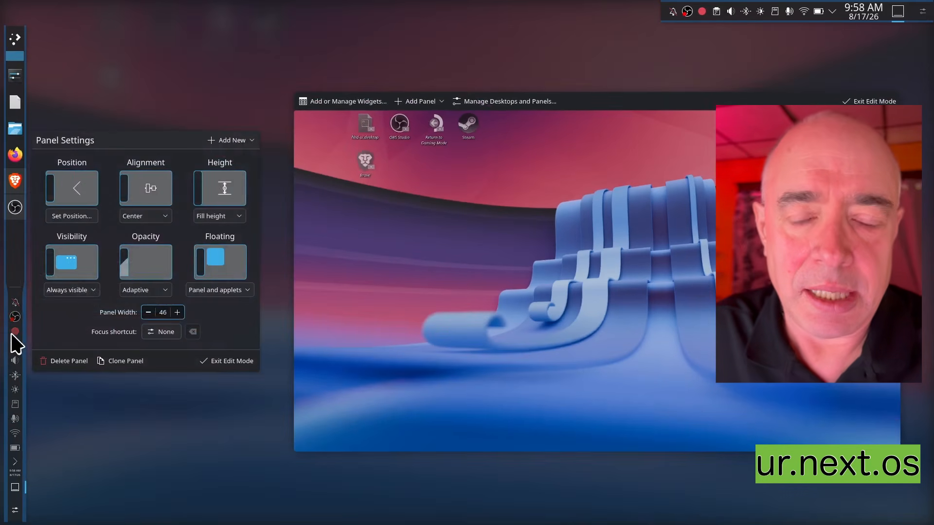
mouse_move(14, 344)
left_click(41, 356)
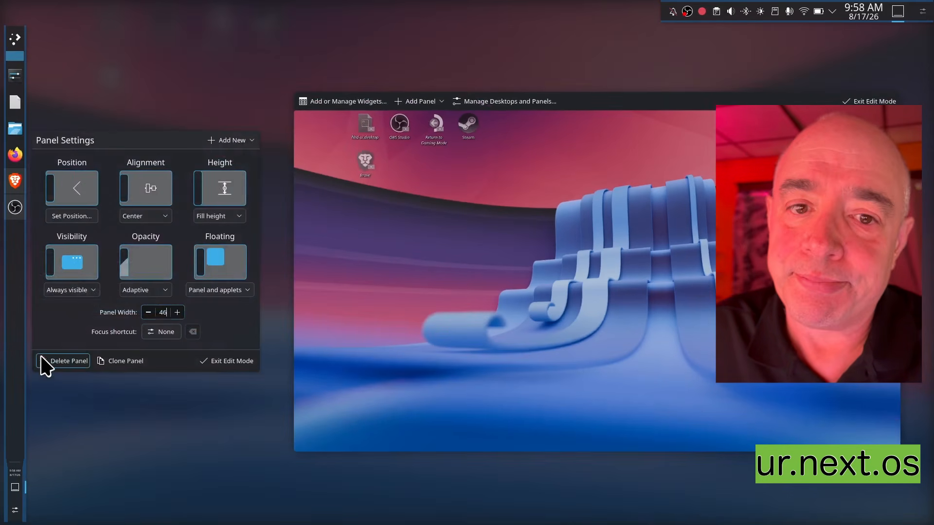
Step: Remove the Peek at Desktop and Digital Clock widgets from the left-edge panel
mouse_move(20, 489)
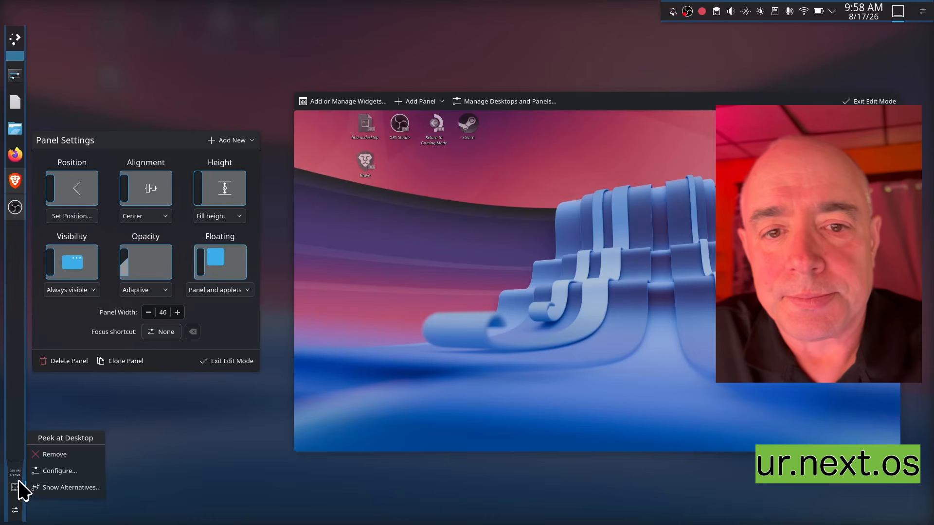
left_click(56, 453)
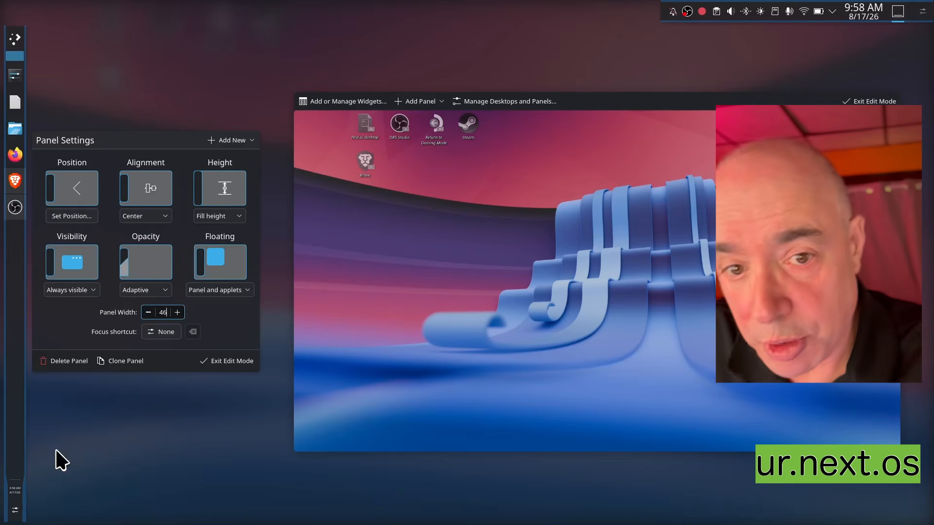
mouse_move(15, 491)
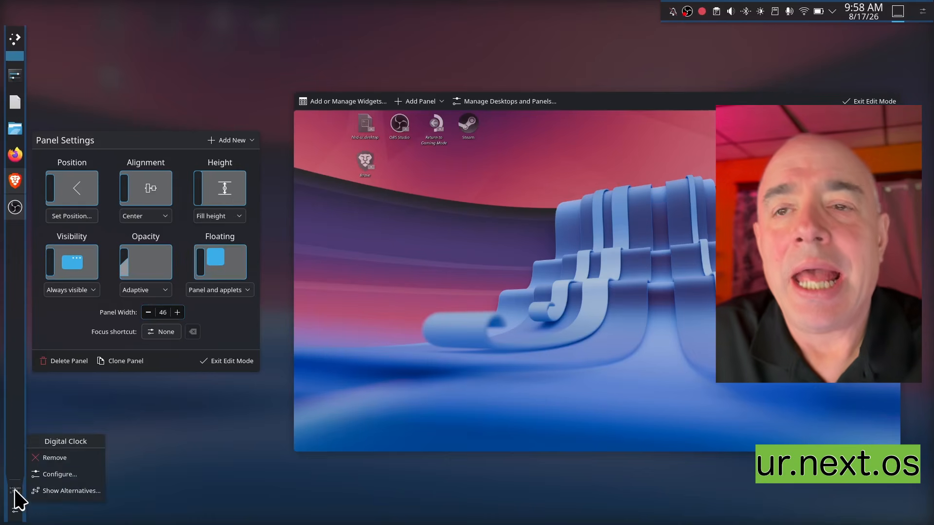
left_click(71, 458)
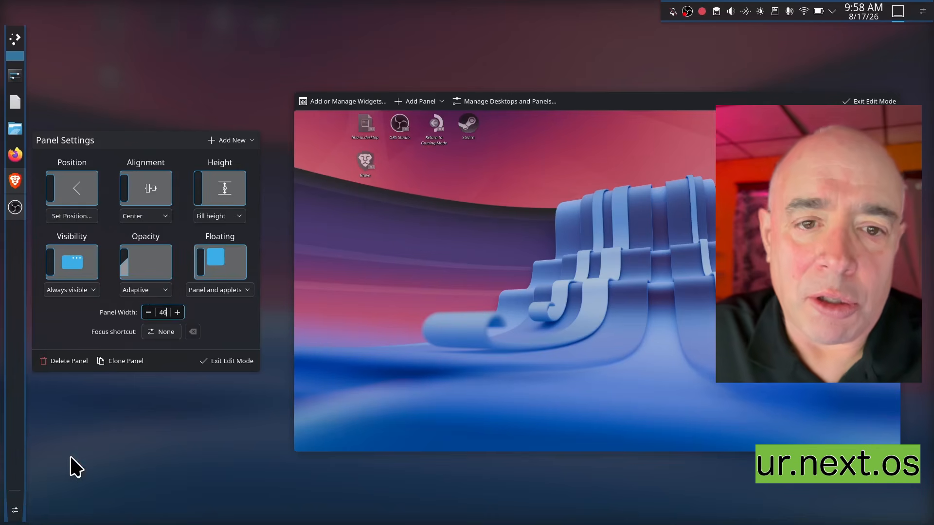
Step: Remove the Pager and the Application Launcher from the left-edge panel, keeping the Icons-Only Task Manager
mouse_move(21, 477)
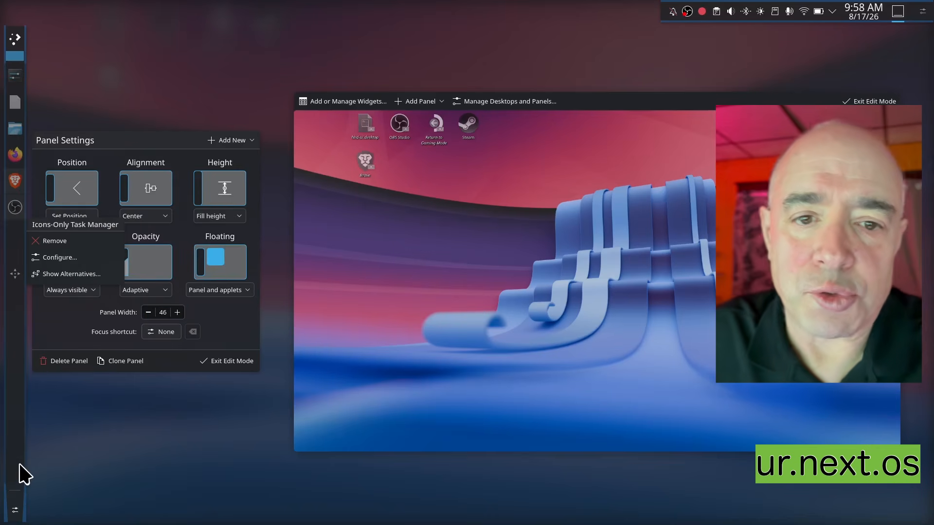
mouse_move(23, 64)
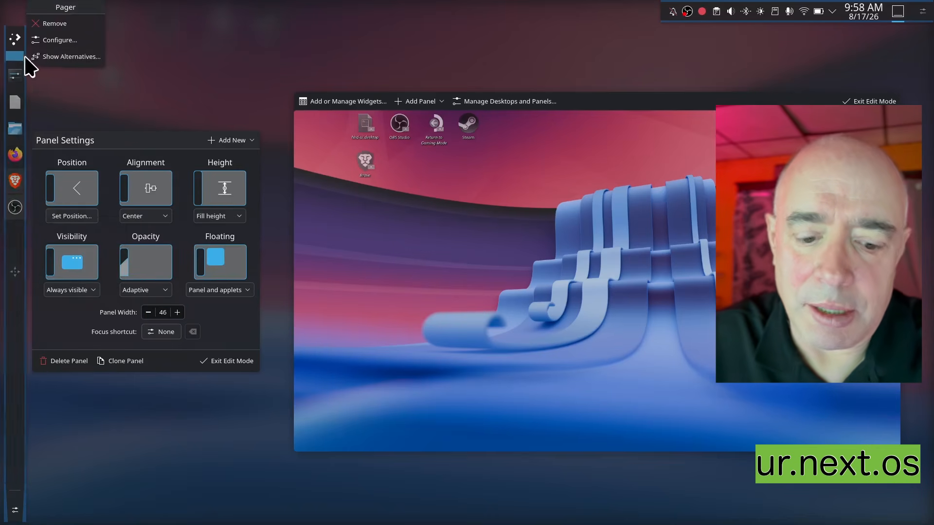
left_click(51, 23)
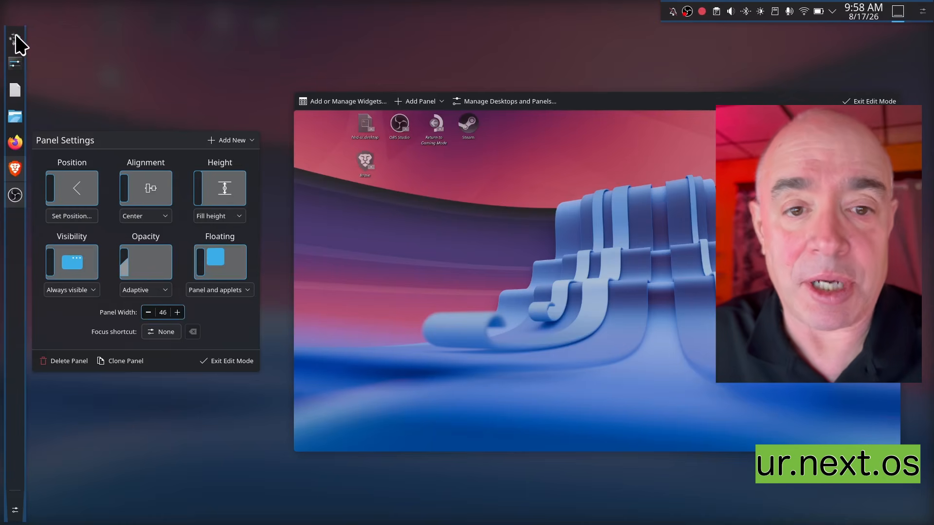
mouse_move(19, 42)
left_click(51, 24)
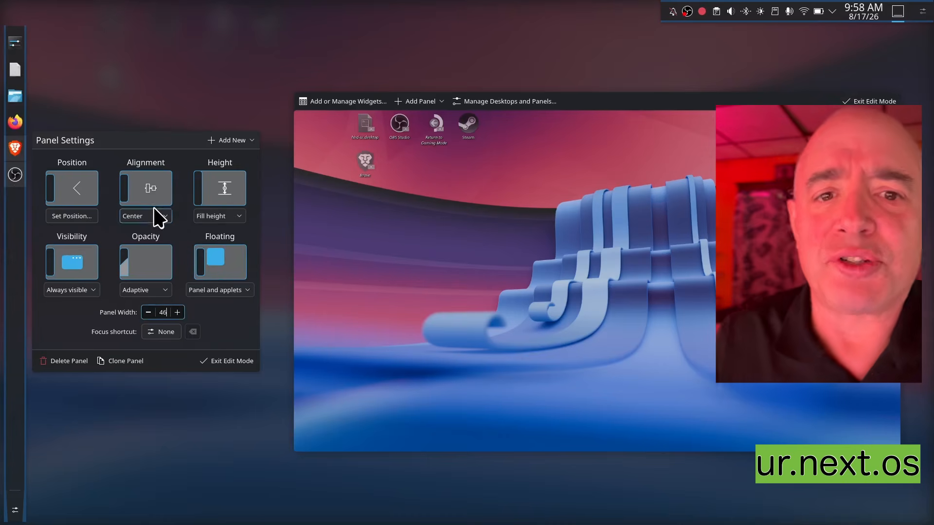
Step: Set the left-edge panel's height to Fit content and remove the leftover separator widget below its task icons
left_click(241, 216)
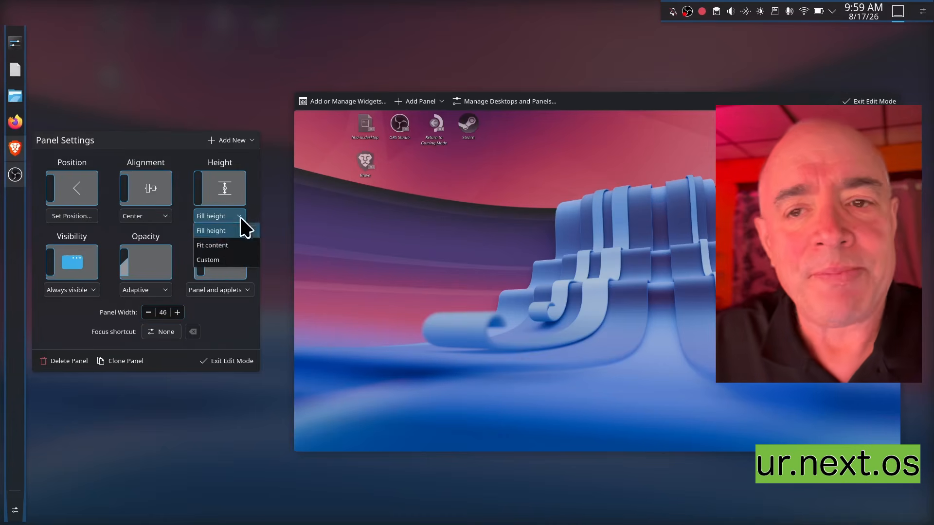
left_click(233, 248)
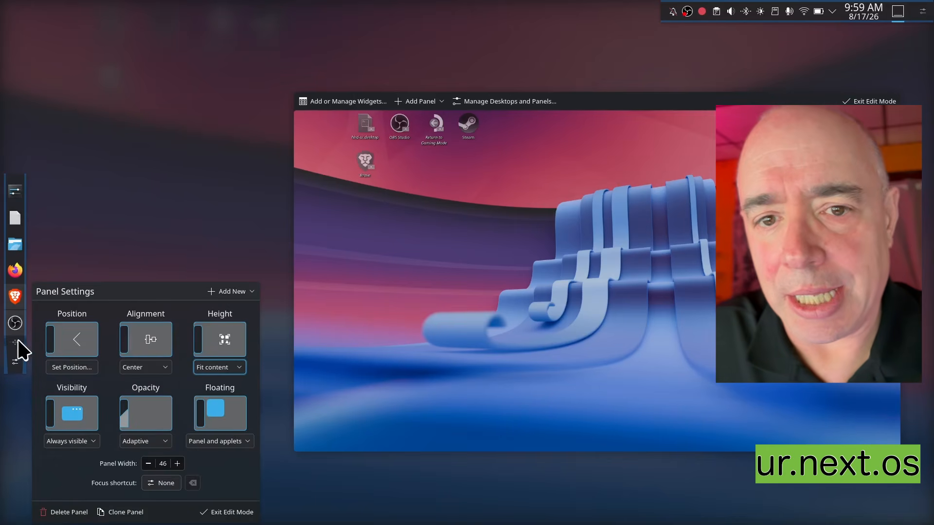
mouse_move(18, 341)
left_click(45, 332)
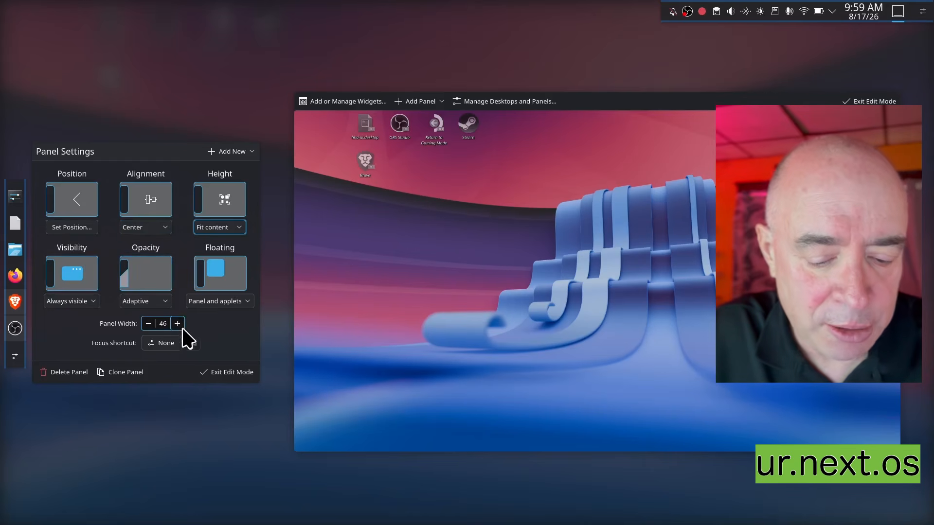
Step: Increase the left-edge panel's width to 78 and leave edit mode
left_click_drag(177, 322, 190, 324)
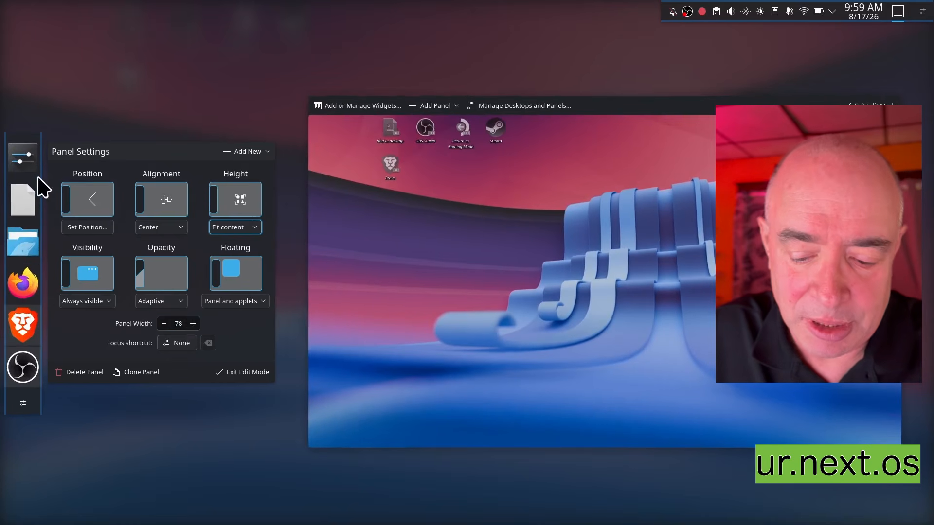
left_click(195, 427)
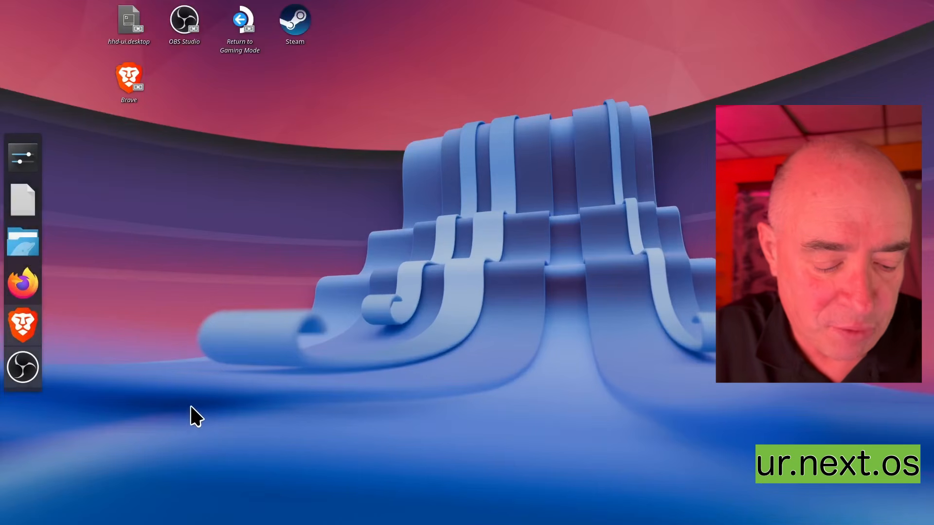
Step: Set the Icons-Only Task Manager's spacing between icons to Small, apply it and close its settings
right_click(35, 221)
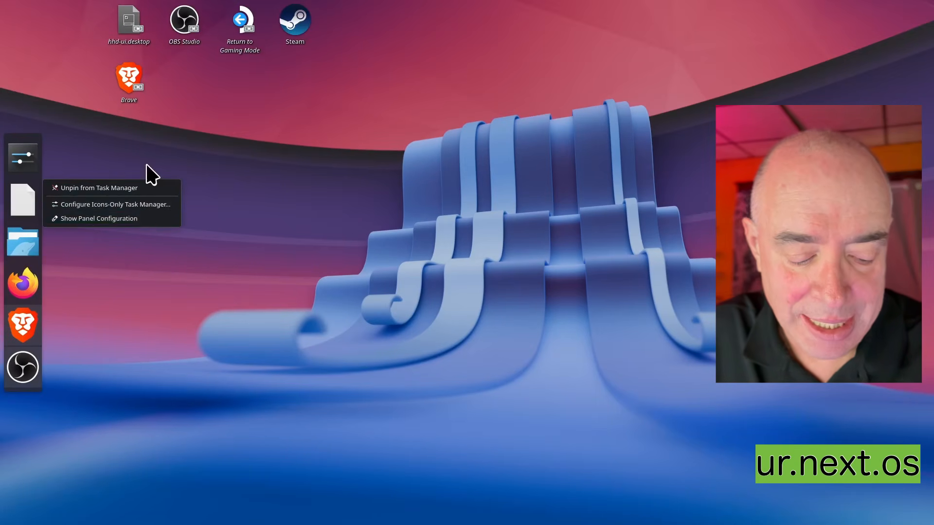
left_click(153, 205)
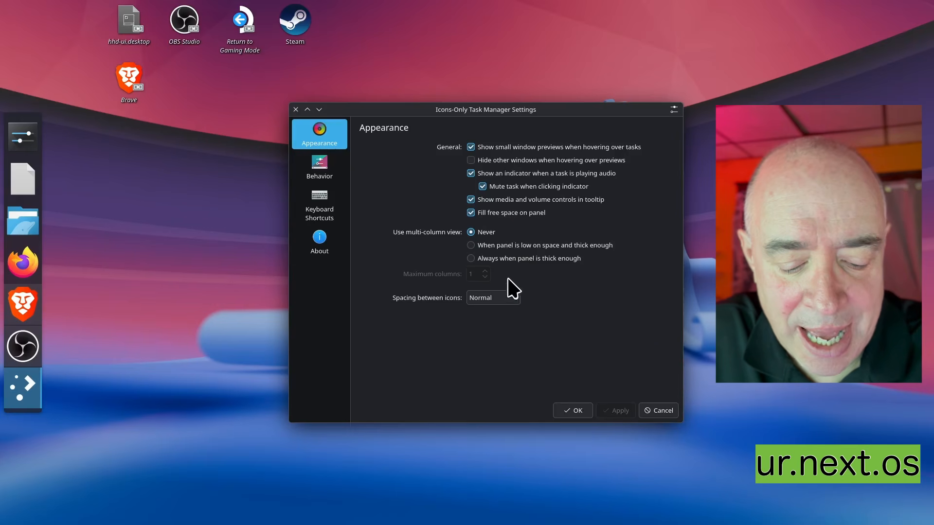
left_click(505, 301)
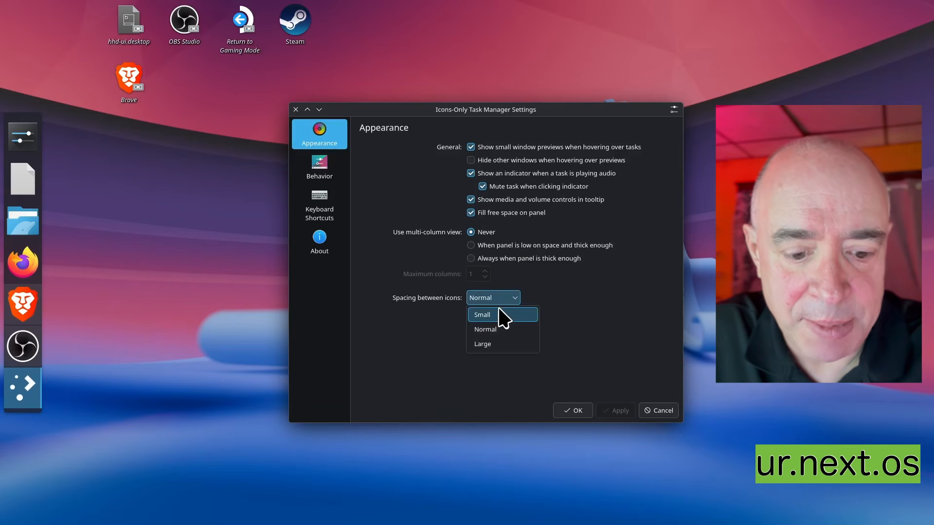
left_click(499, 316)
left_click(613, 410)
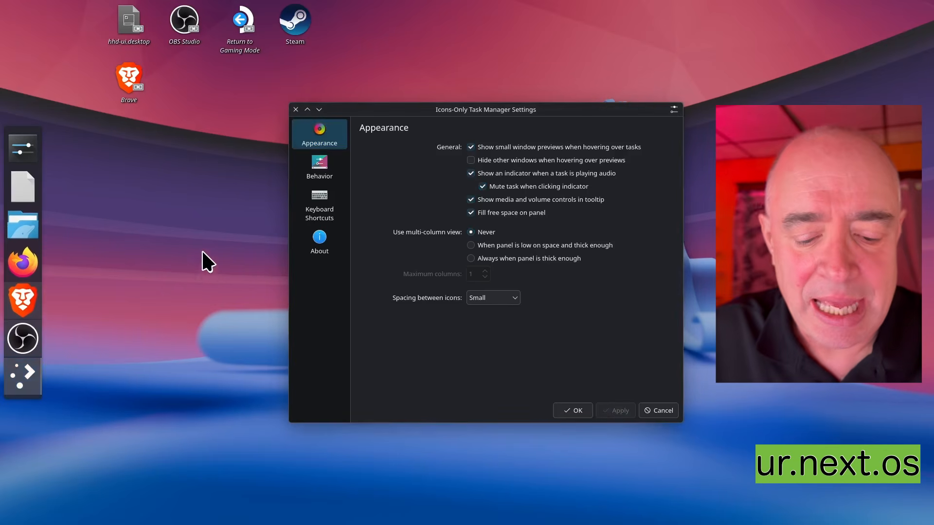
left_click(295, 110)
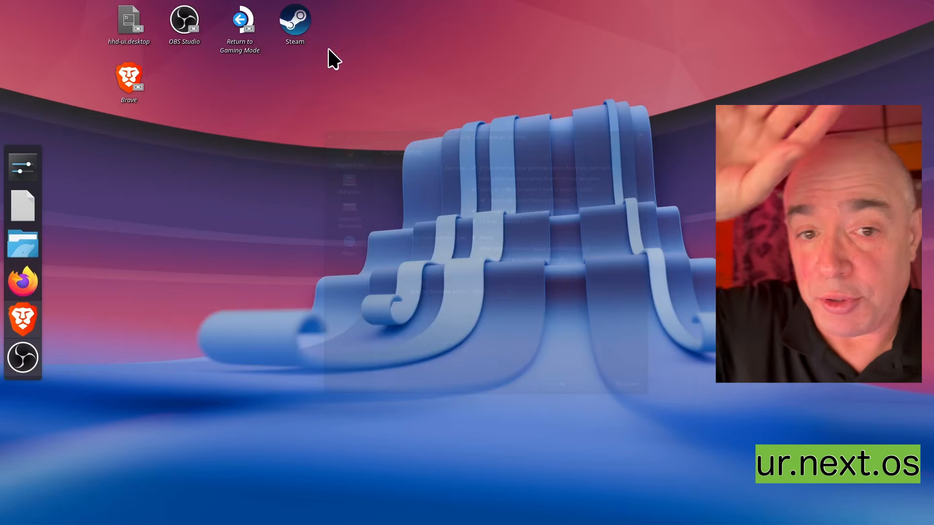
right_click(127, 105)
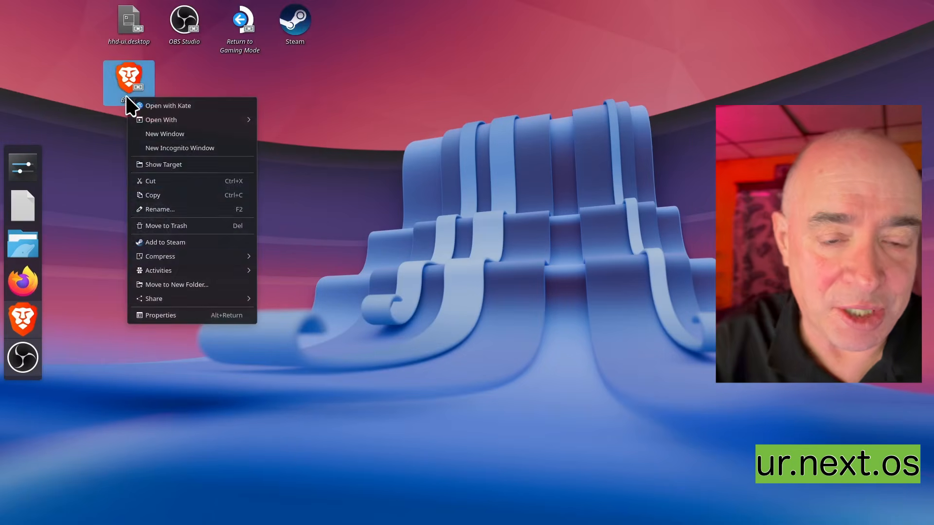
left_click(290, 186)
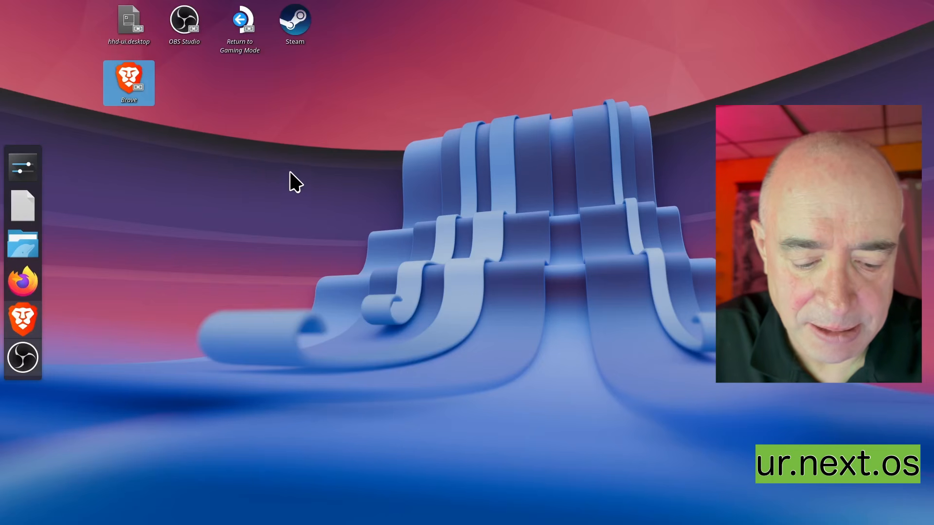
mouse_move(749, 1)
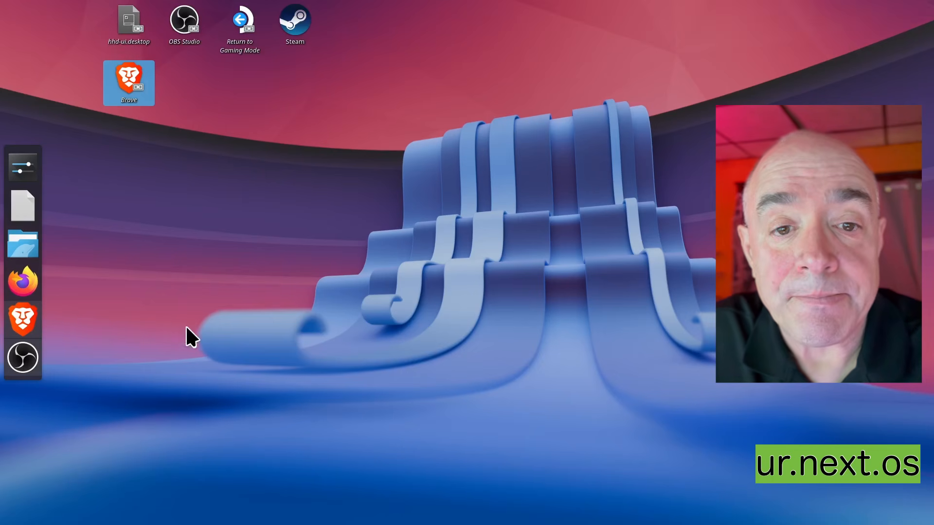
Step: Set the left-edge panel's visibility to Dodge windows and leave edit mode
right_click(42, 184)
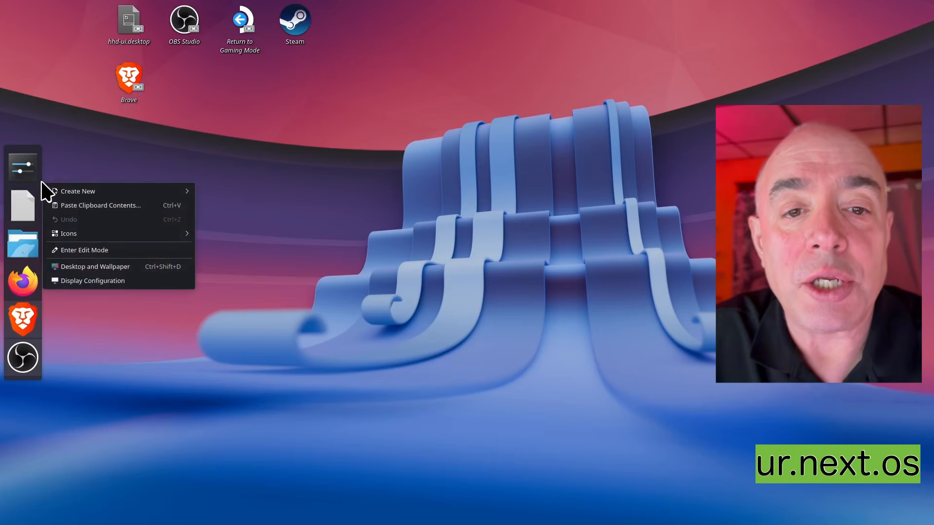
left_click(32, 254)
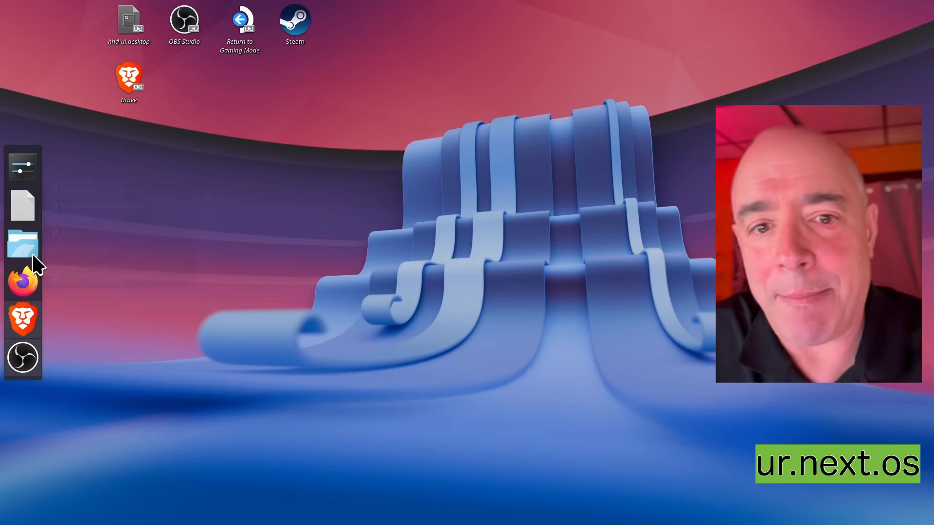
right_click(29, 377)
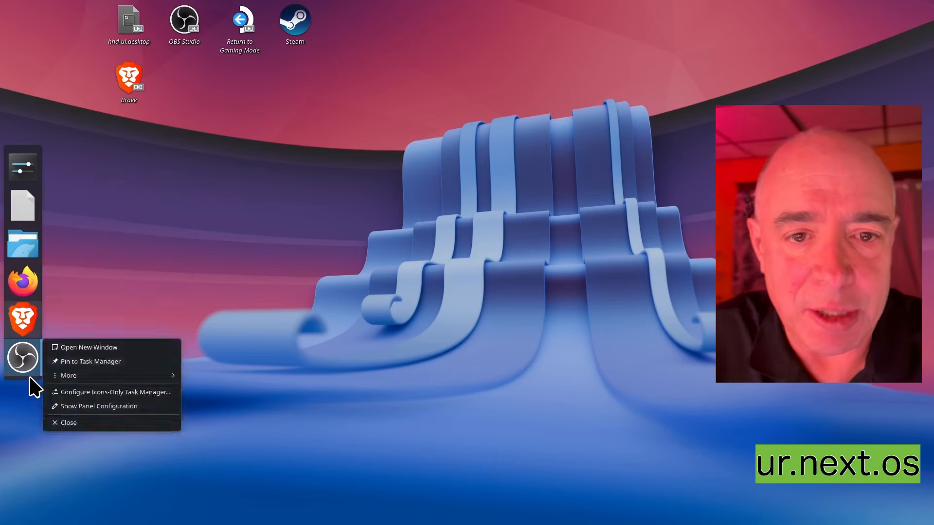
left_click(121, 413)
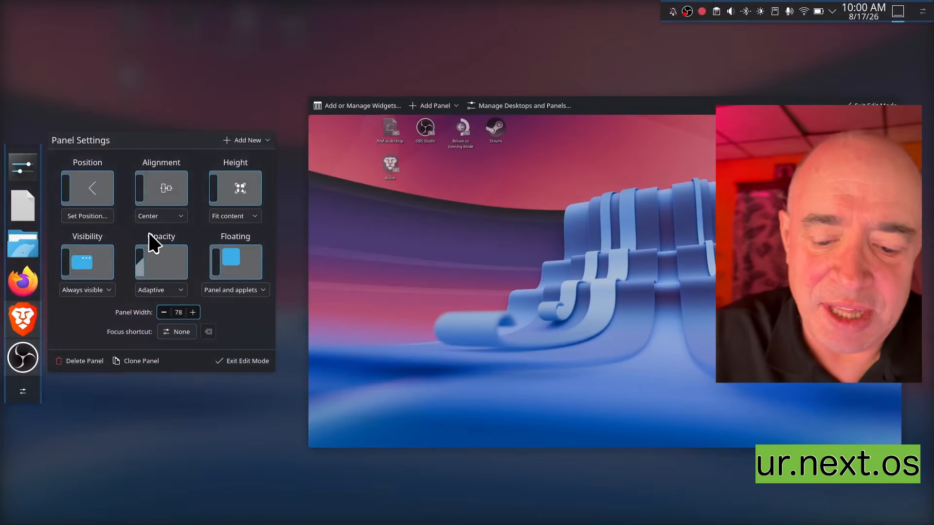
left_click(103, 295)
left_click(103, 297)
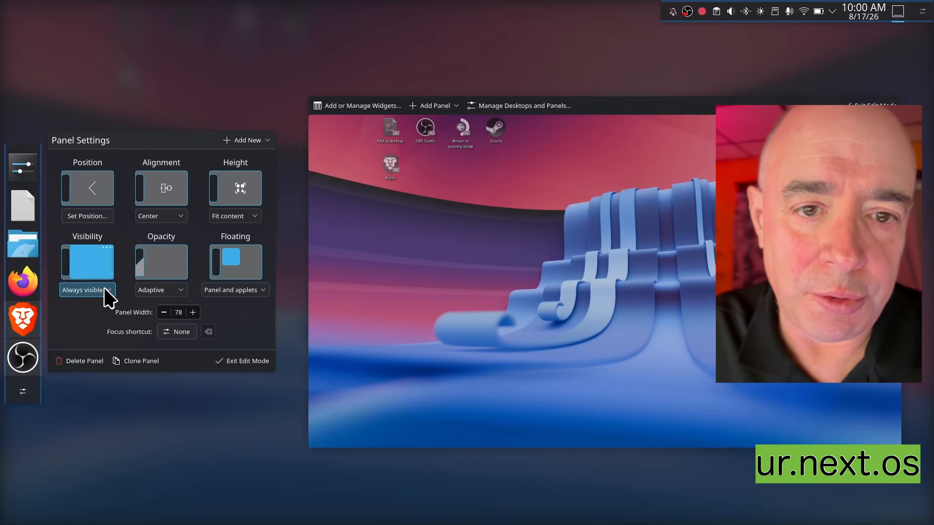
left_click(104, 290)
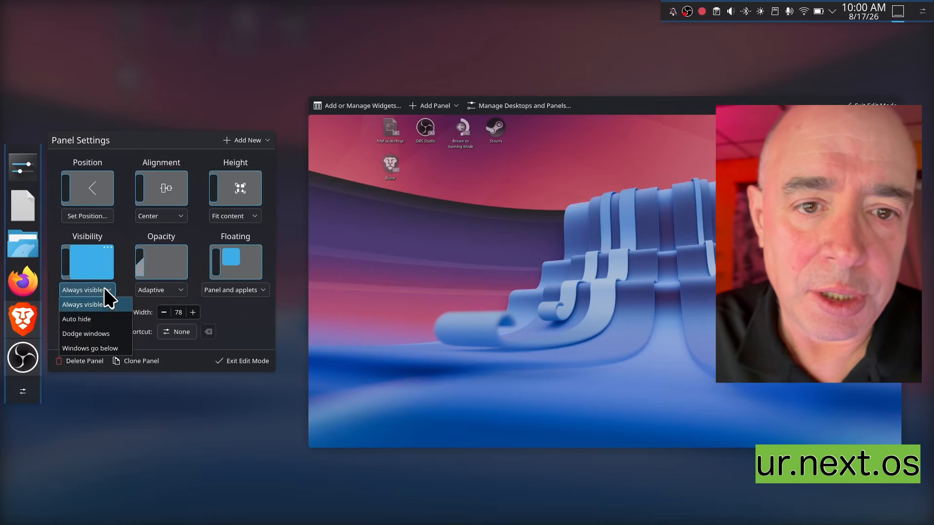
left_click(111, 319)
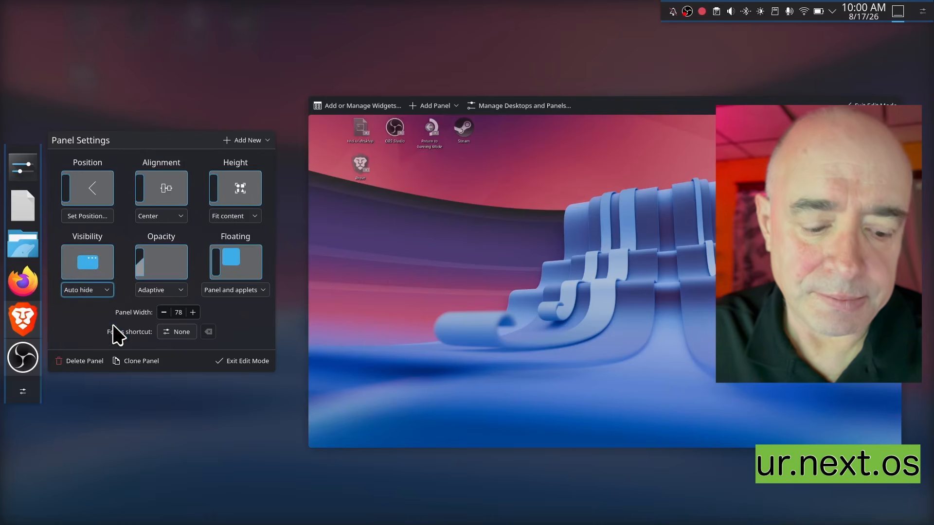
left_click(112, 291)
left_click(118, 334)
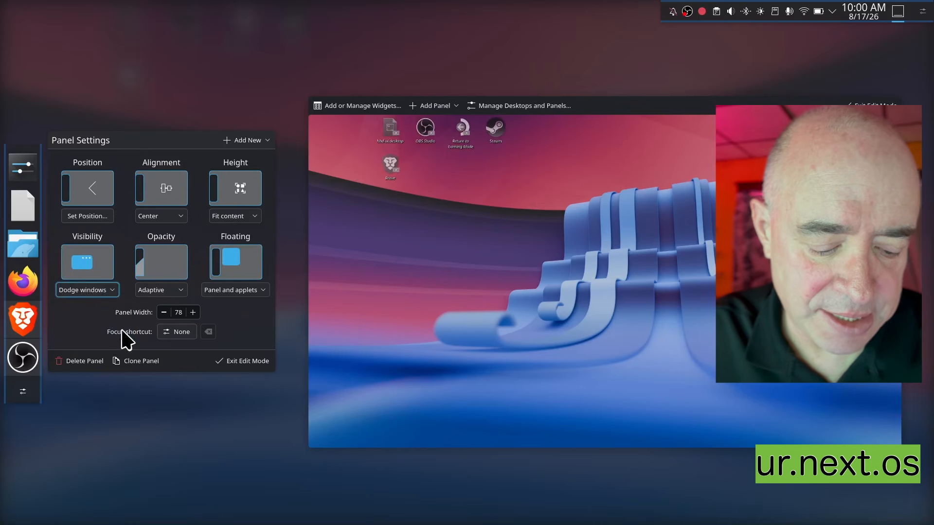
left_click(238, 362)
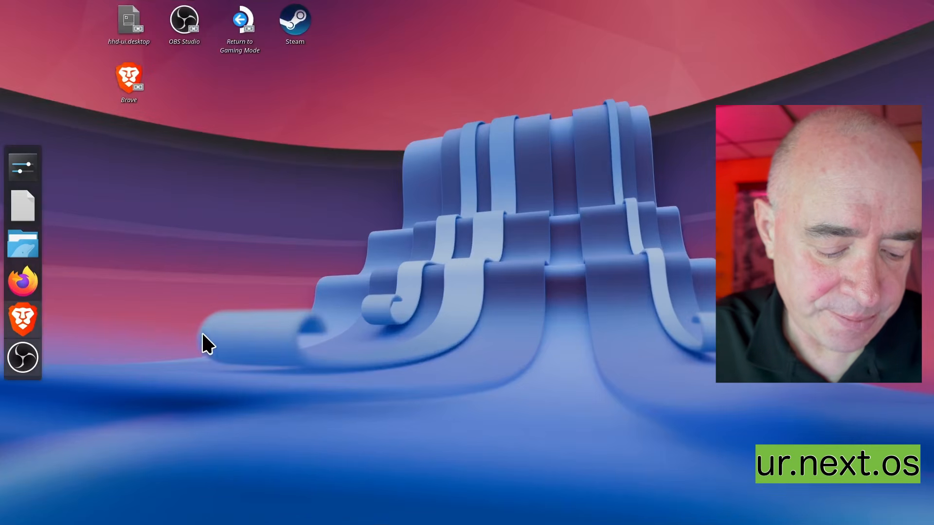
Step: Test the panel's window dodging by opening a Brave window, moving it toward the left-edge panel and closing it
left_click(190, 27)
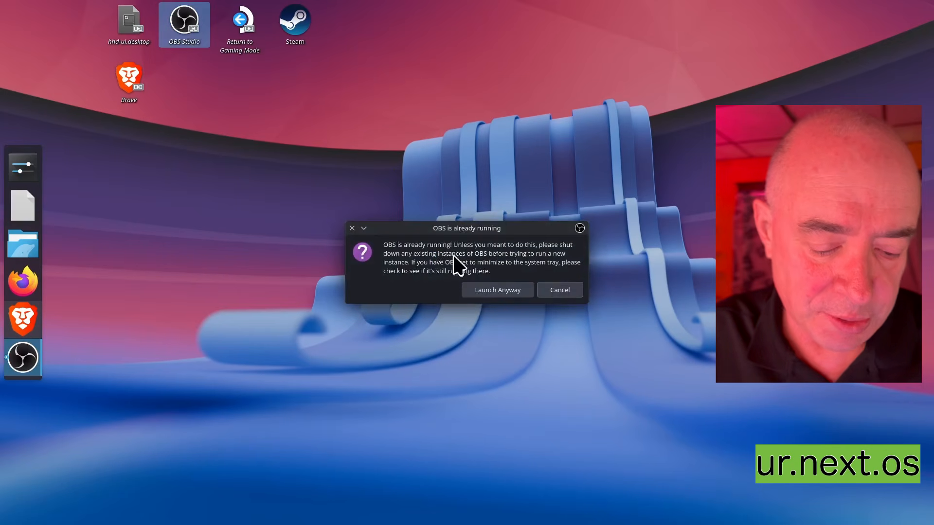
left_click(559, 290)
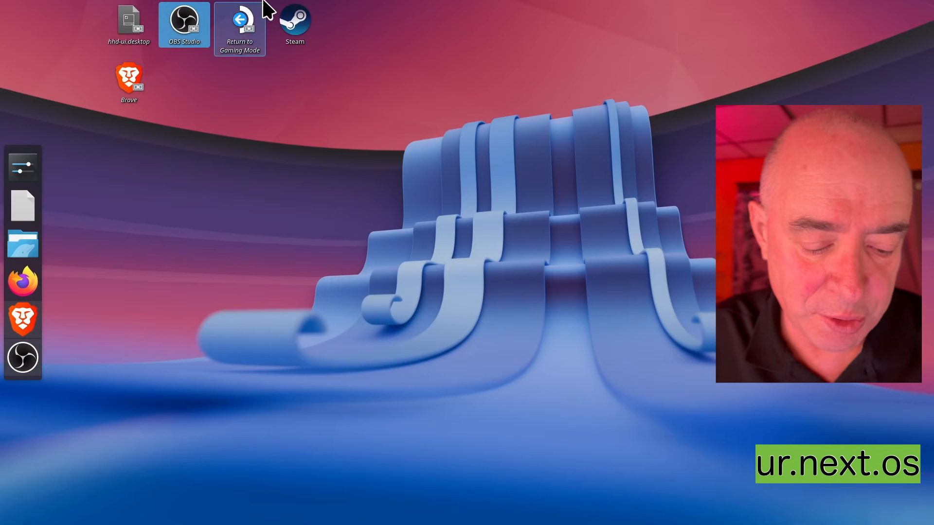
left_click(136, 81)
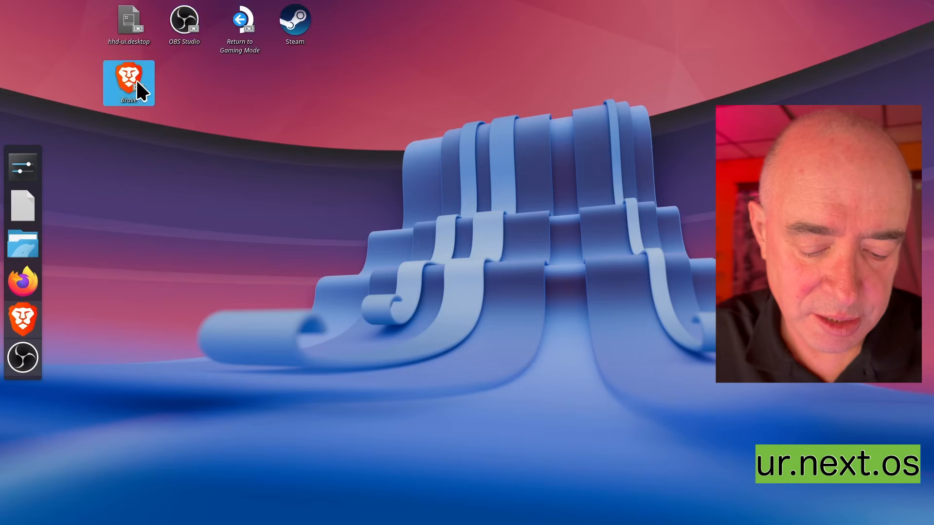
double_click(135, 79)
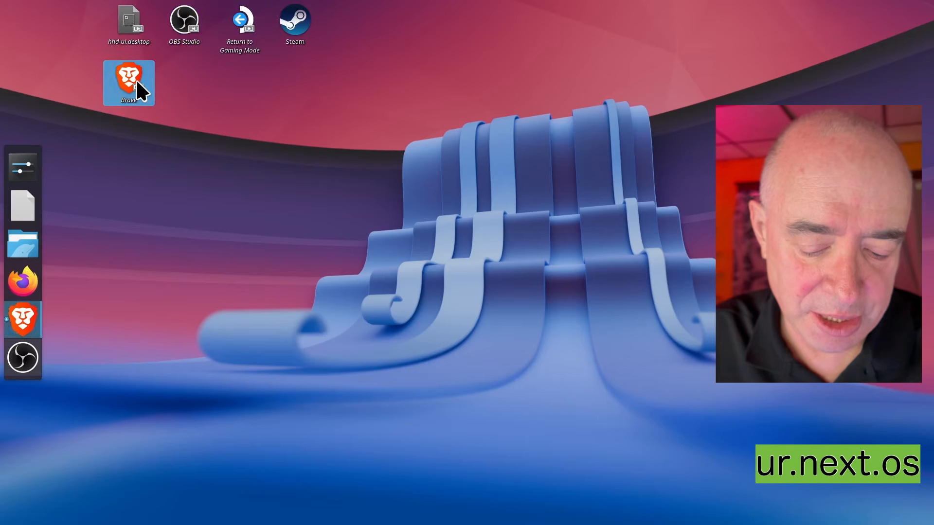
left_click_drag(379, 157, 352, 156)
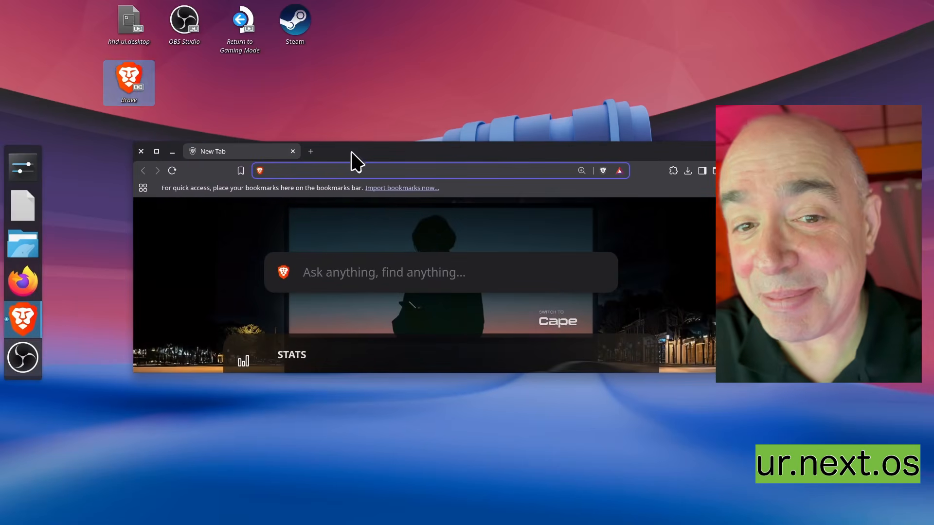
left_click(142, 152)
Step: Enter edit mode through the left-edge panel's configuration and add another Default Panel to the desktop
right_click(33, 98)
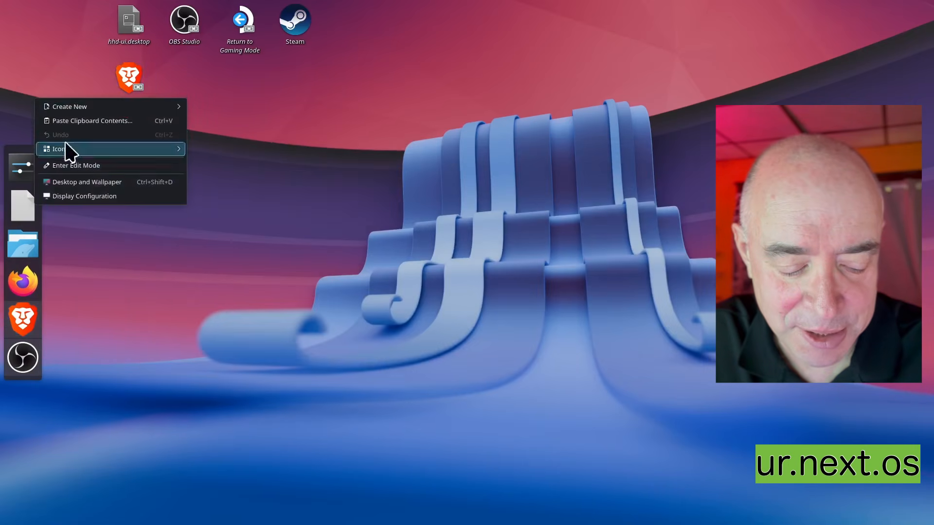
left_click(21, 193)
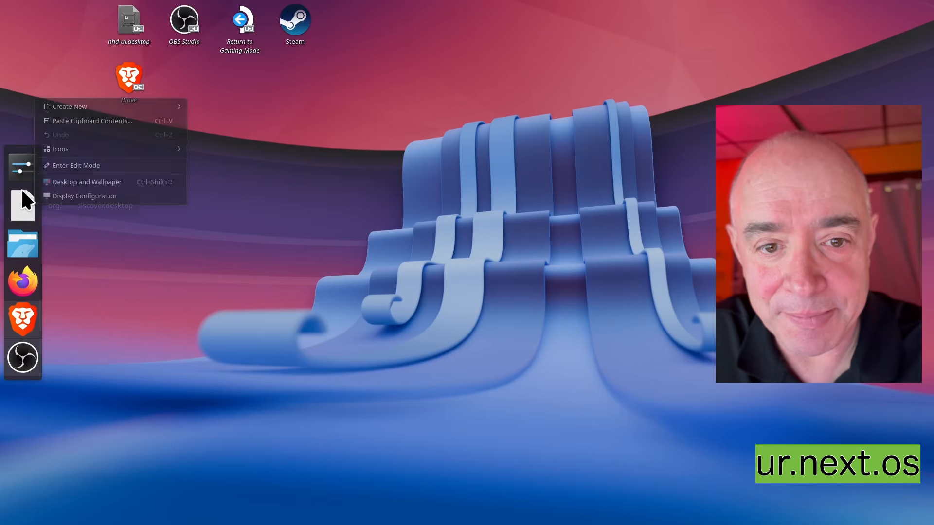
right_click(34, 298)
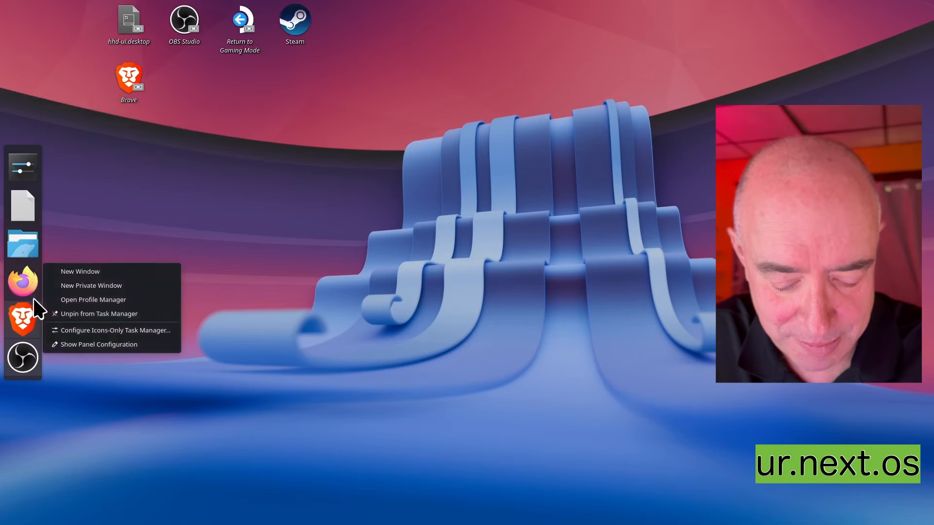
left_click(118, 344)
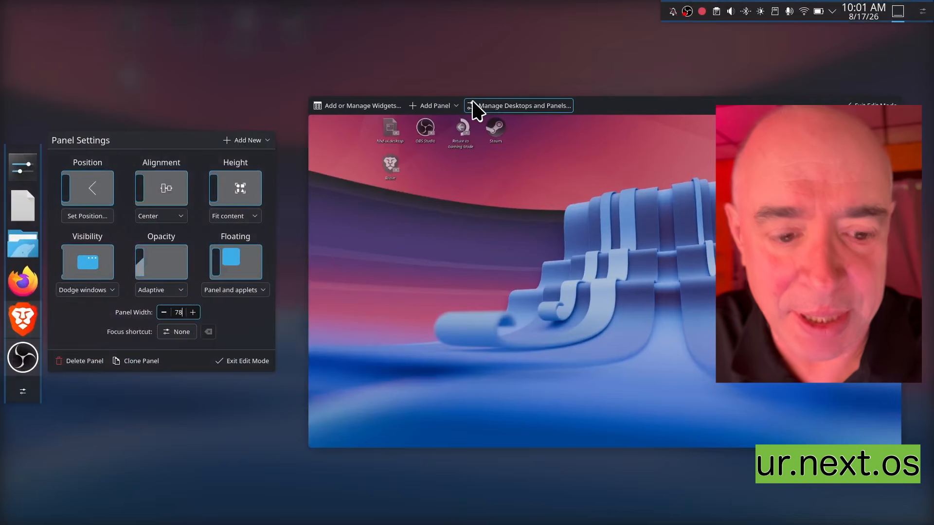
left_click(435, 106)
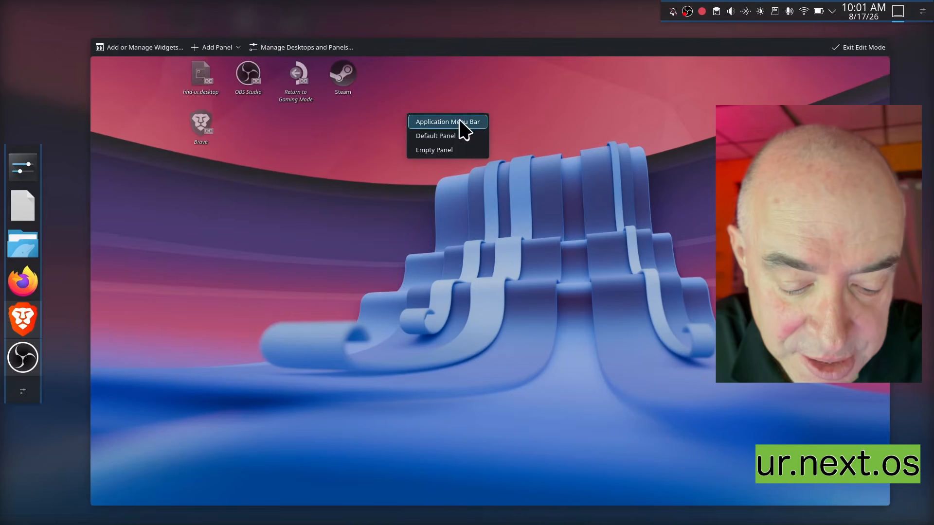
left_click(448, 136)
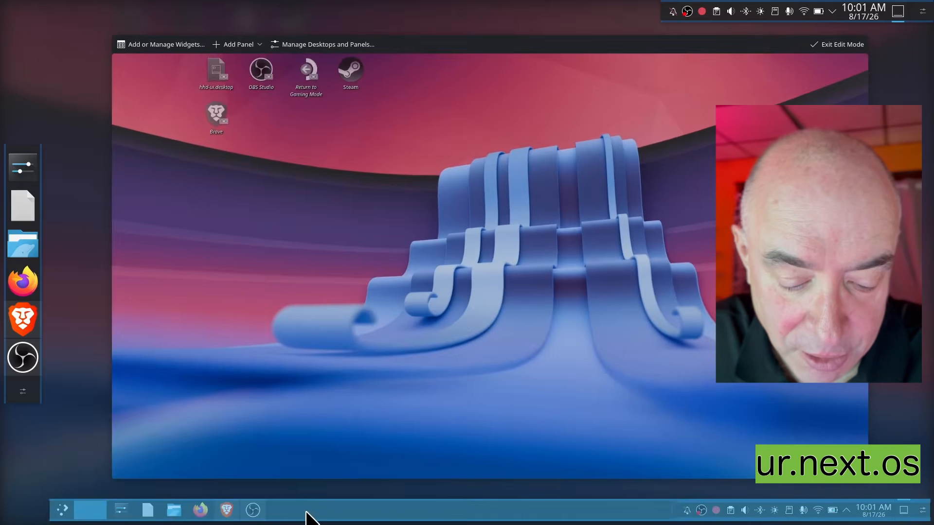
Step: Remove the Icons-Only Task Manager and the Digital Clock from the new bottom panel
mouse_move(307, 516)
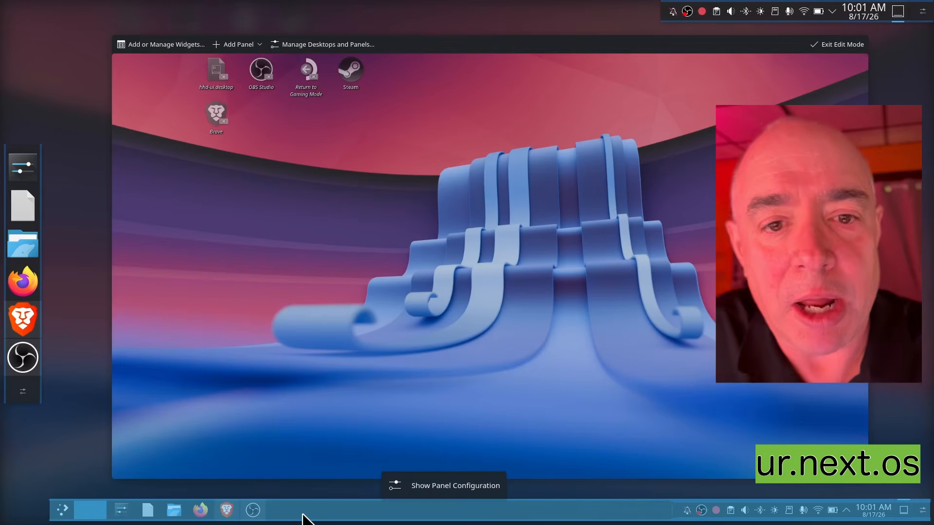
right_click(343, 518)
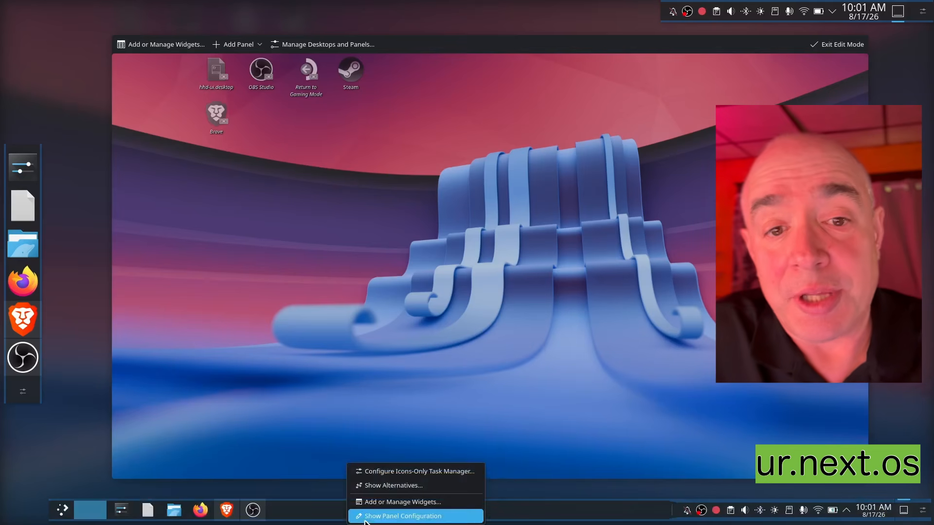
left_click(365, 516)
right_click(317, 513)
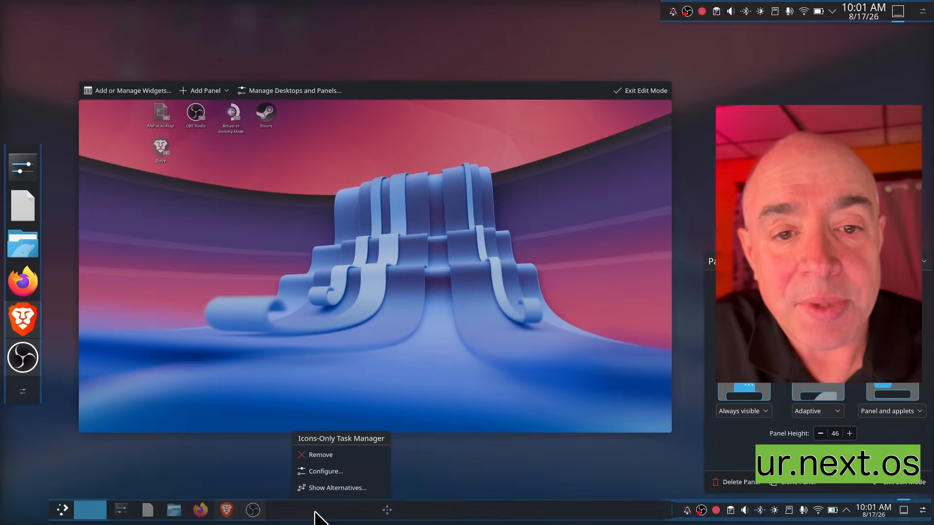
left_click(333, 459)
right_click(322, 515)
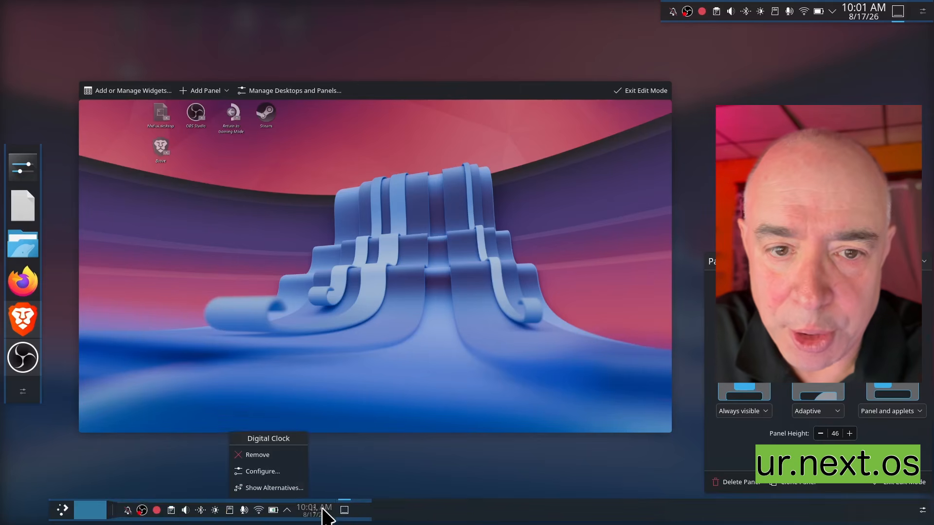
left_click(284, 456)
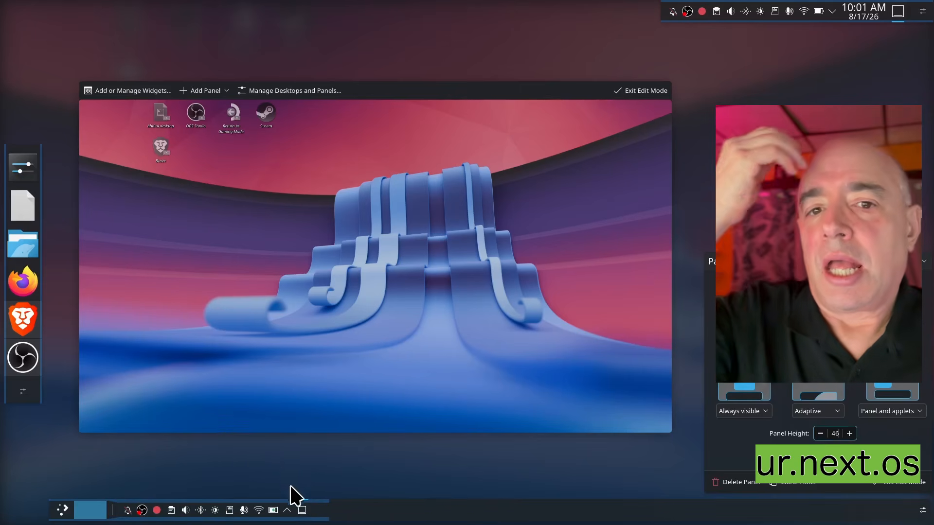
right_click(303, 510)
right_click(275, 509)
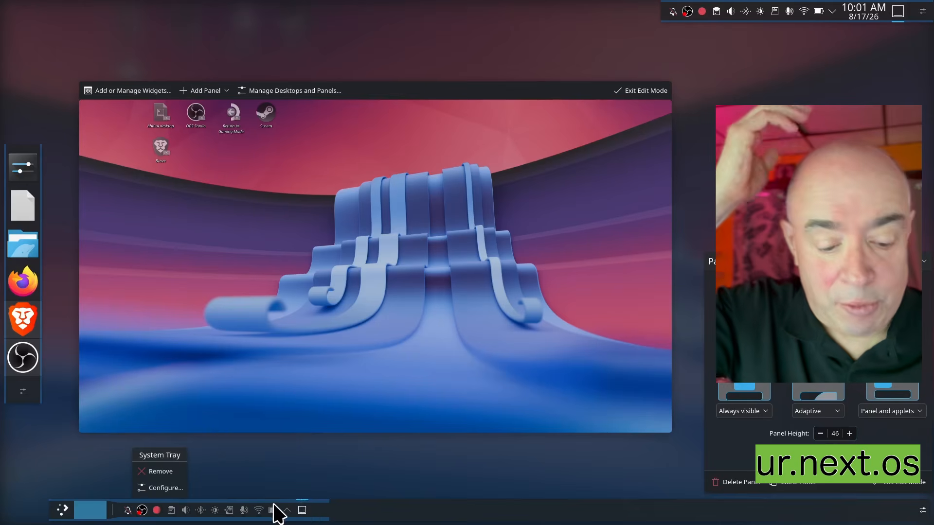
left_click(268, 505)
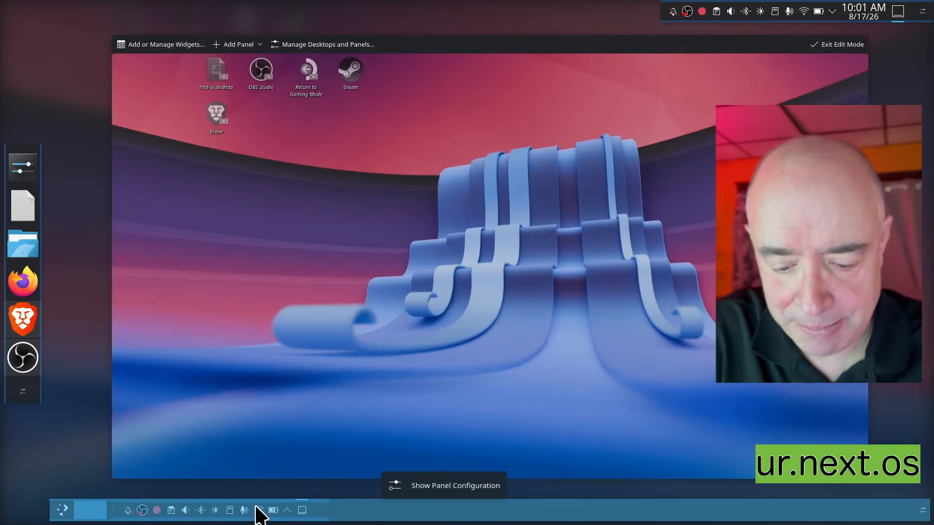
right_click(257, 505)
left_click(291, 491)
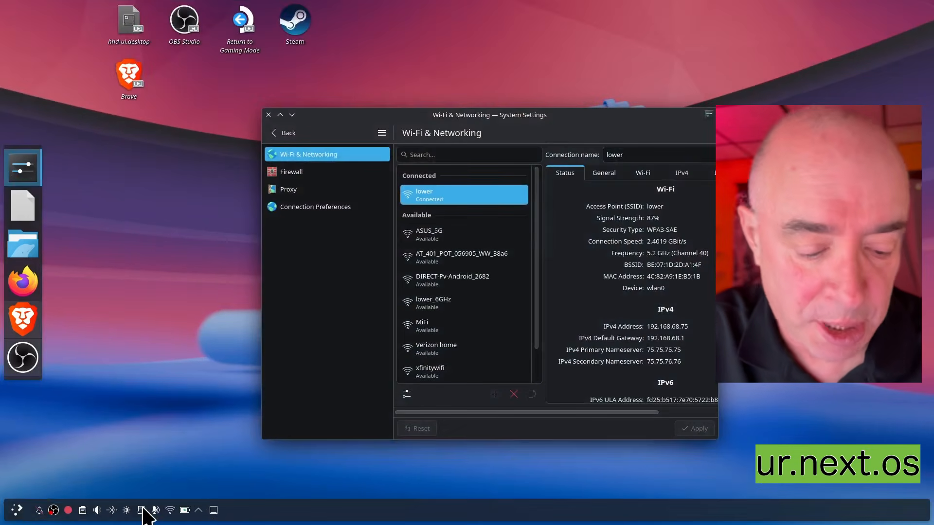
right_click(148, 506)
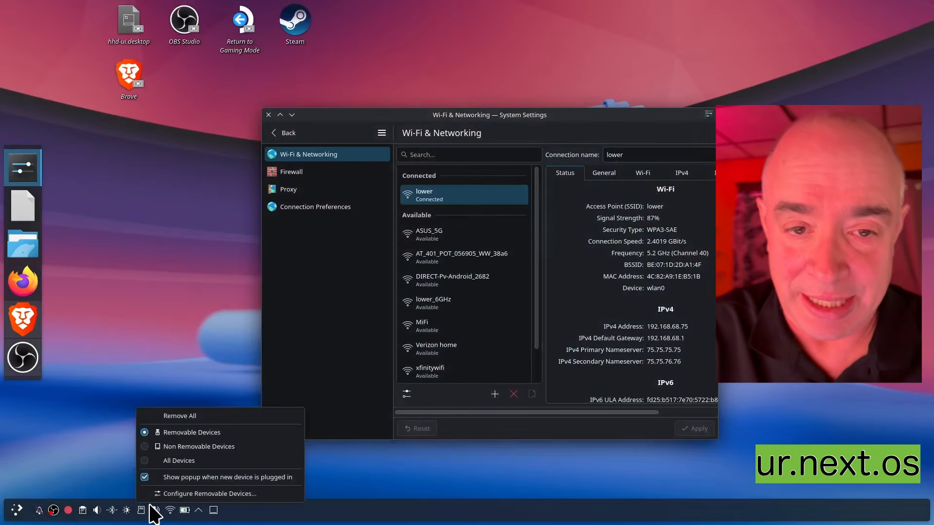
left_click(380, 487)
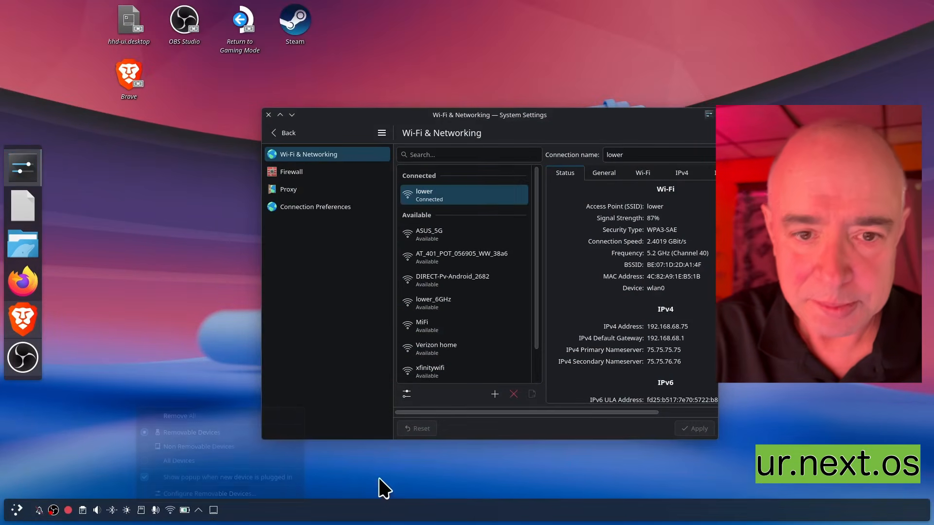
left_click(269, 115)
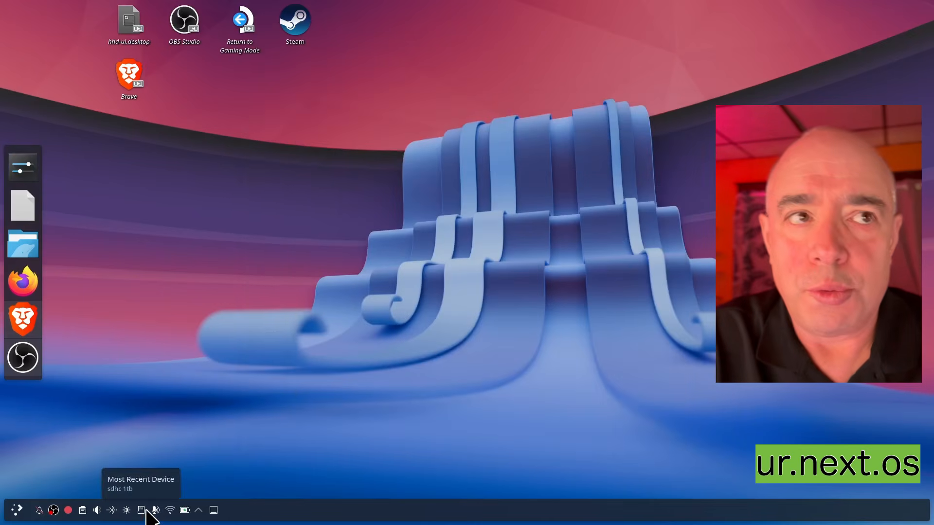
Step: Reopen the bottom panel's configuration and remove its System Tray and desktop pager widgets
right_click(288, 510)
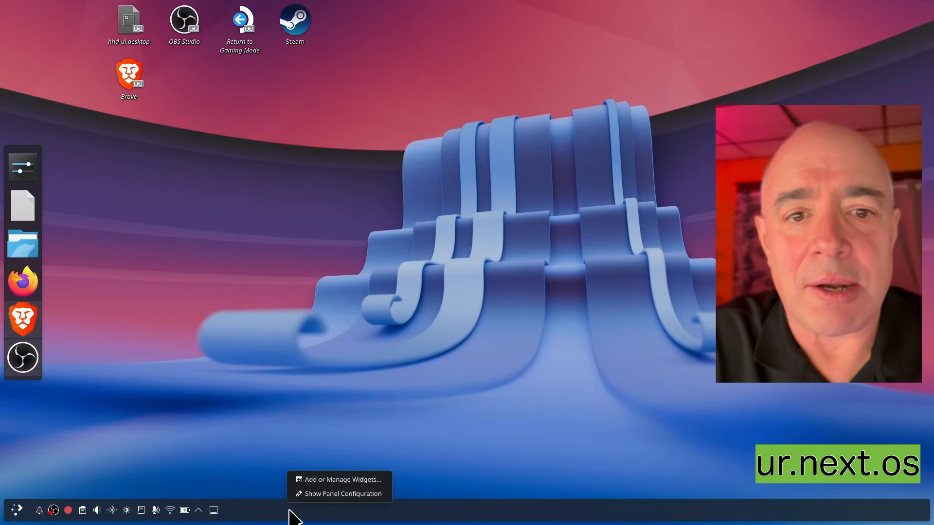
left_click(313, 494)
mouse_move(134, 520)
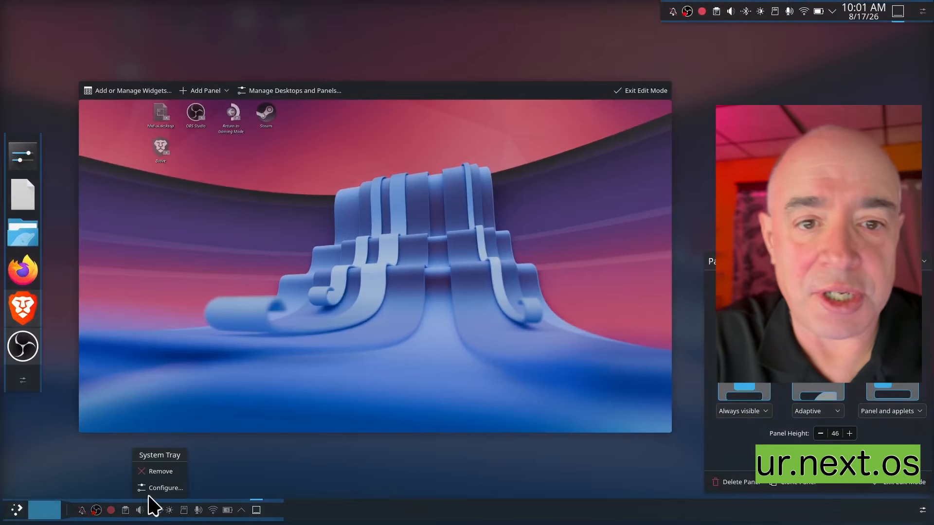
left_click(163, 471)
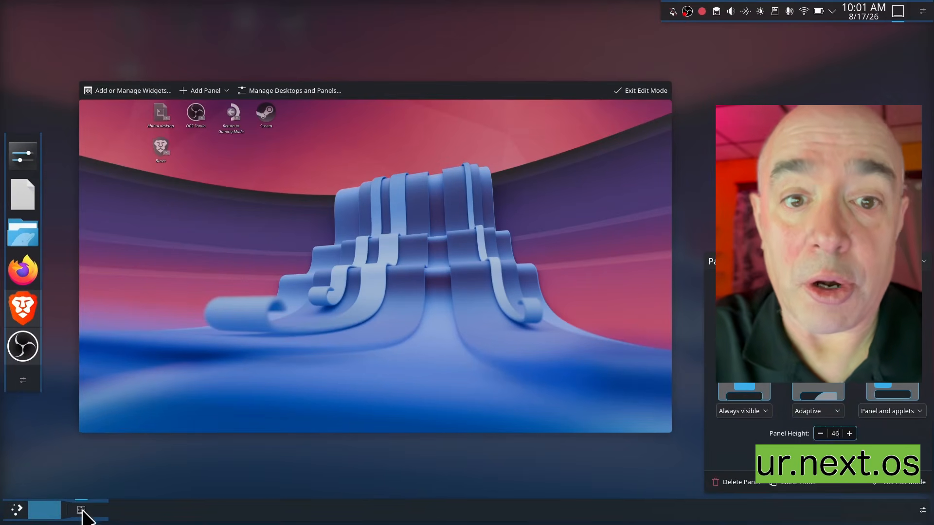
mouse_move(56, 511)
left_click(57, 456)
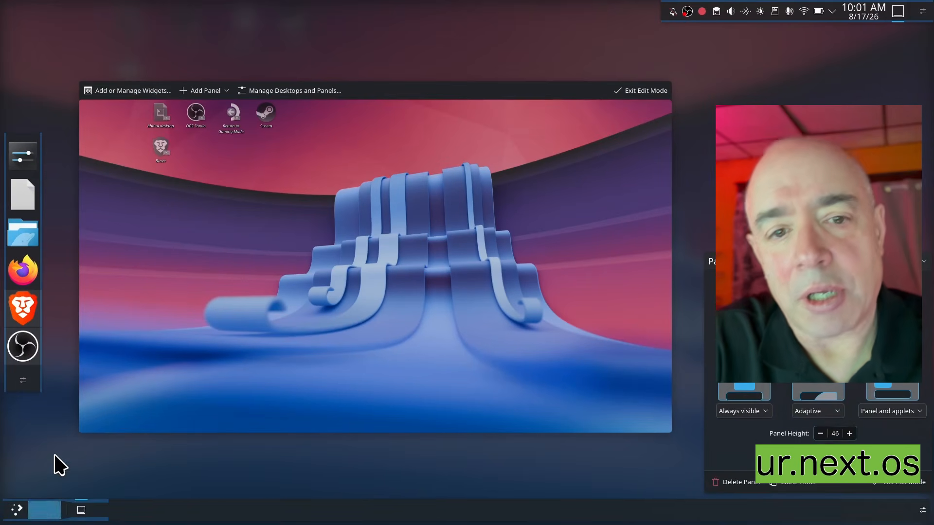
mouse_move(19, 517)
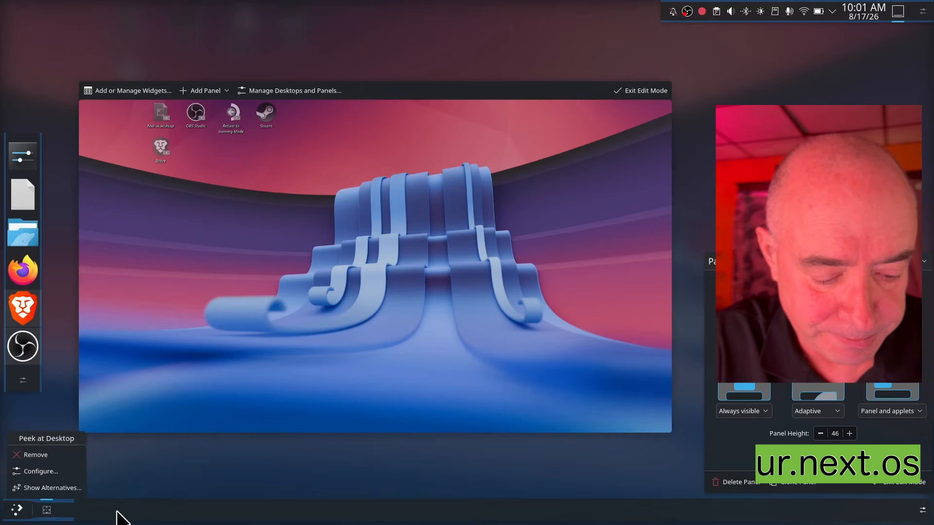
Step: Move the bottom panel to the top edge of the screen and set its height to 88
right_click(117, 512)
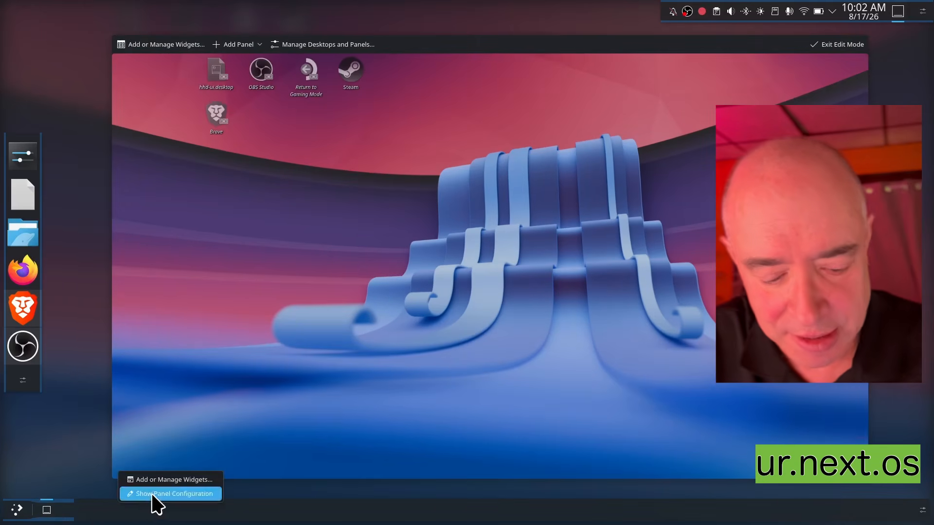
left_click(156, 495)
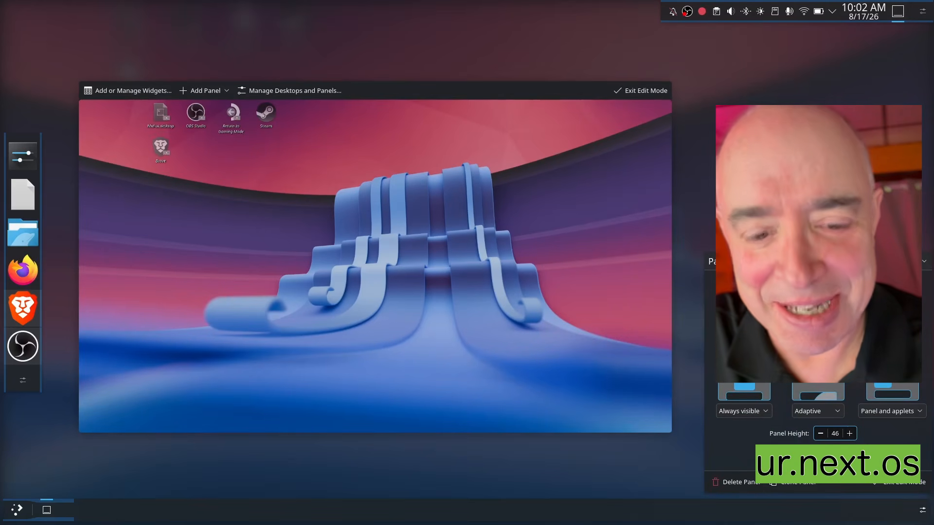
left_click(743, 335)
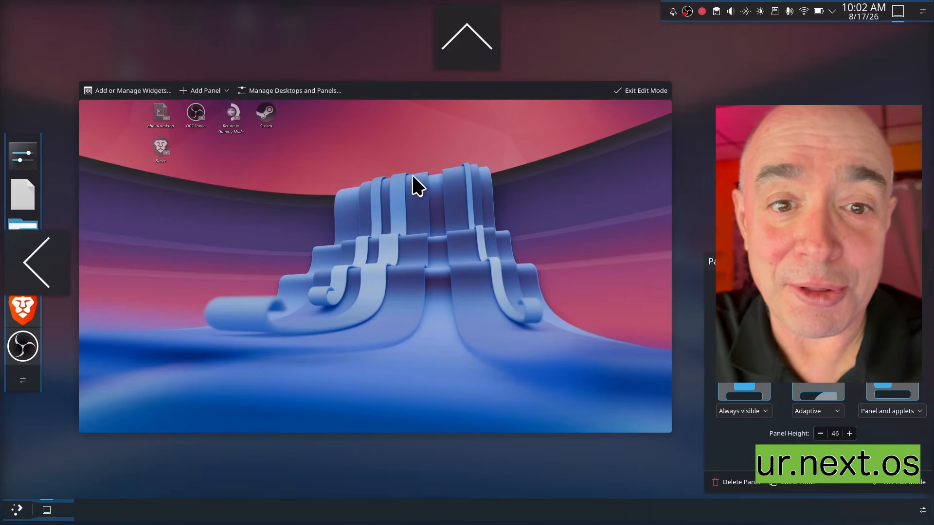
left_click(488, 43)
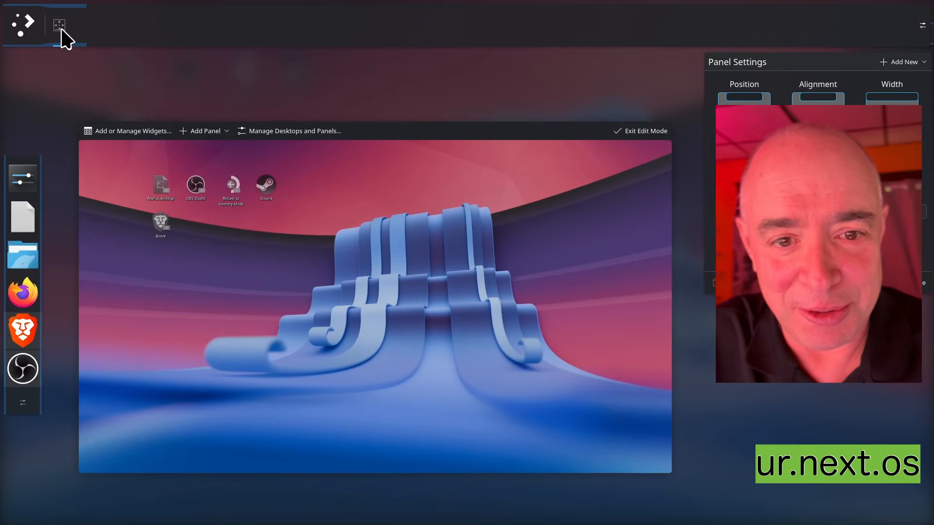
Step: Set the launcher panel's width to Fit content and its alignment to Left, and leave edit mode
mouse_move(61, 30)
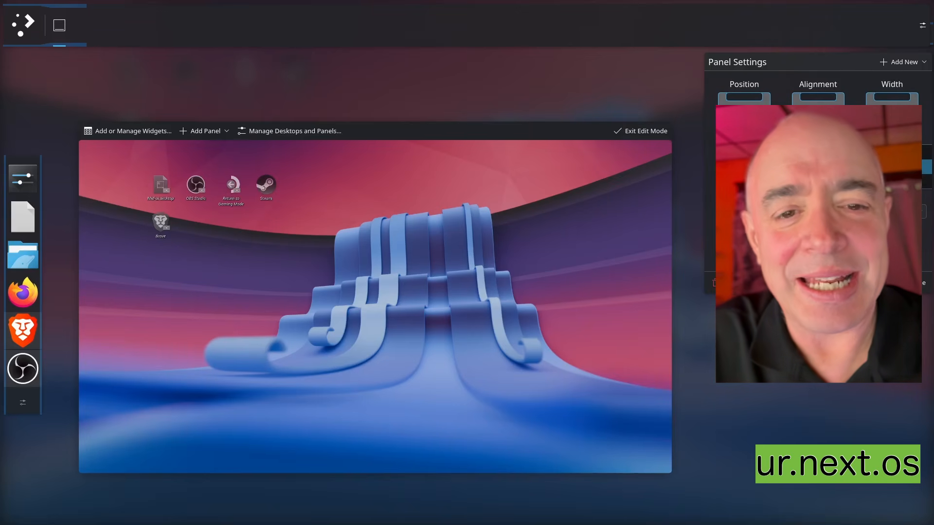
left_click(898, 167)
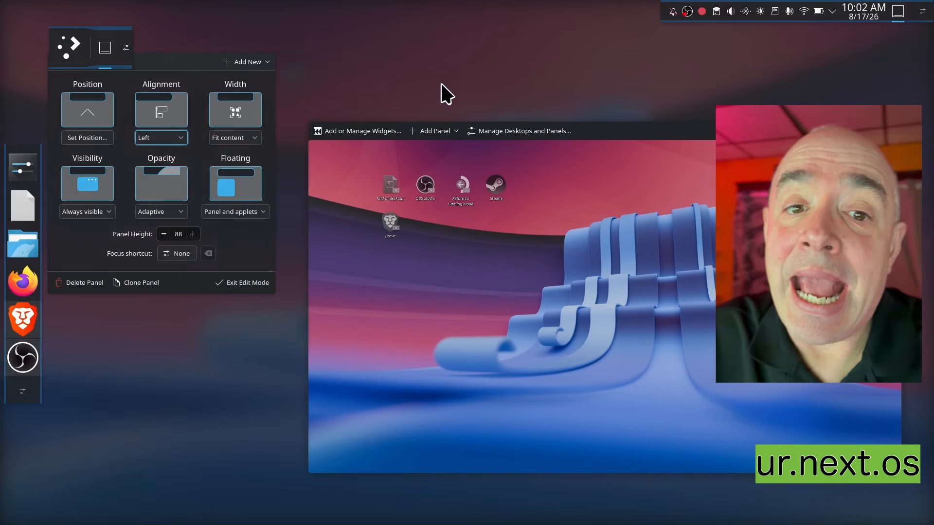
left_click(253, 373)
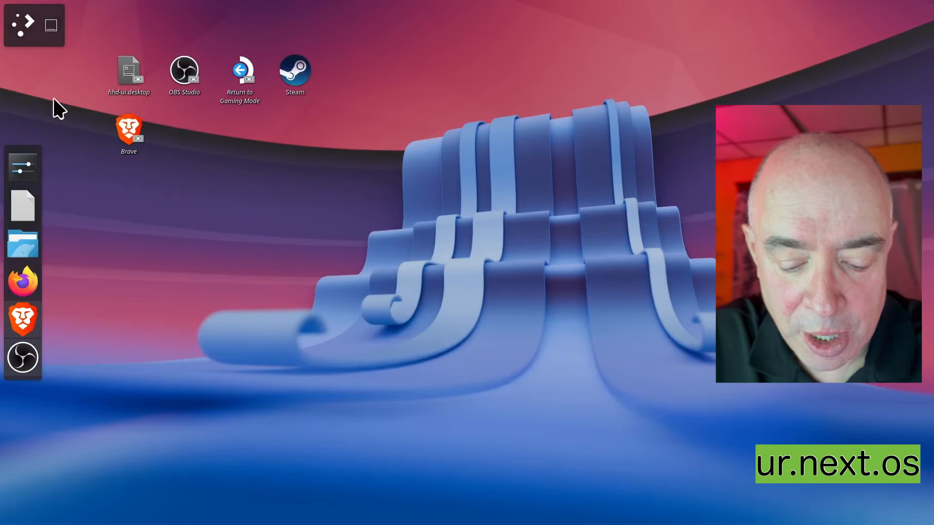
left_click(56, 27)
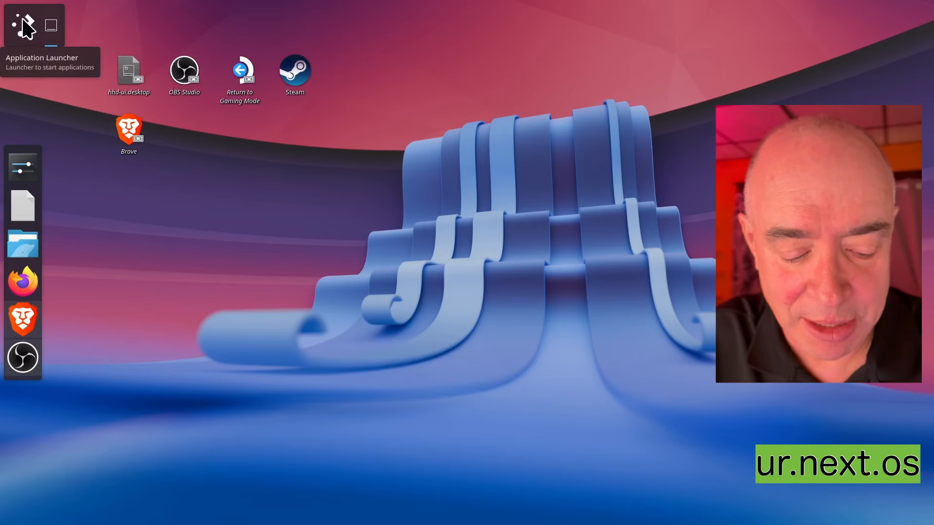
right_click(23, 20)
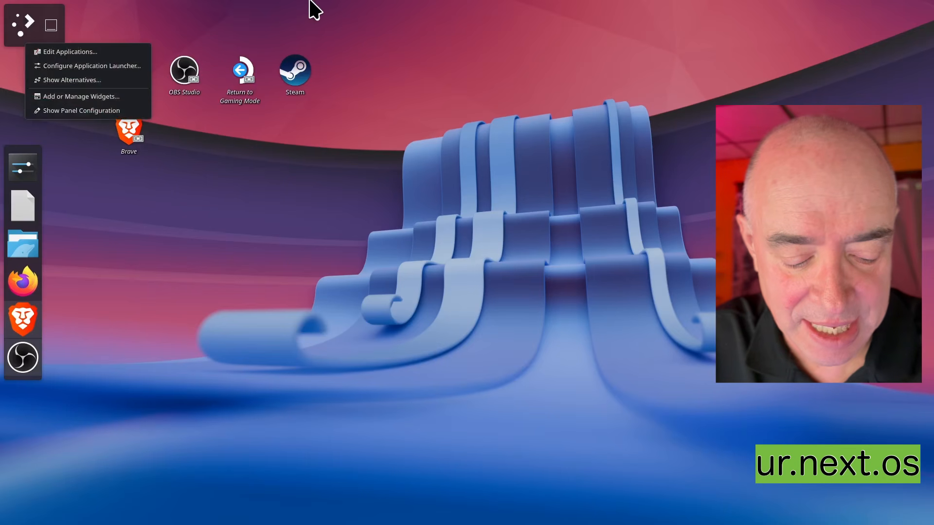
mouse_move(795, 7)
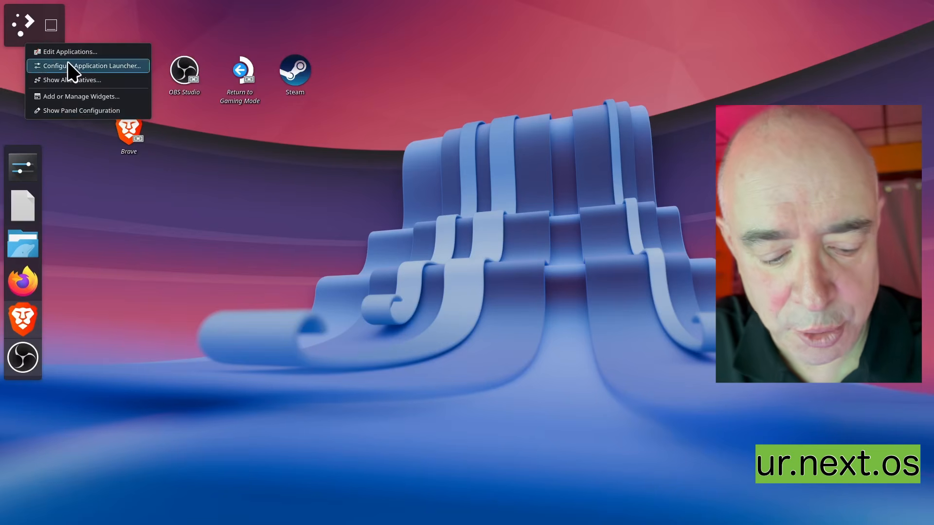
left_click(79, 111)
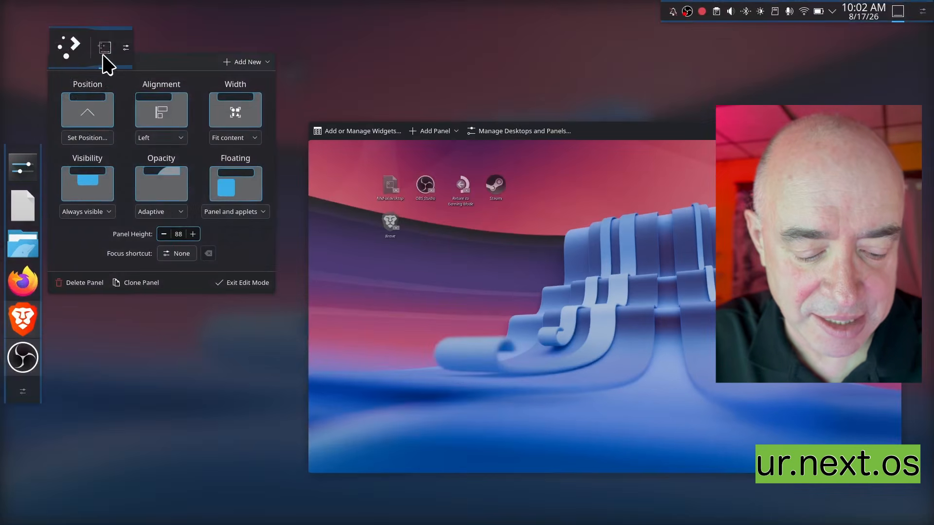
left_click(106, 54)
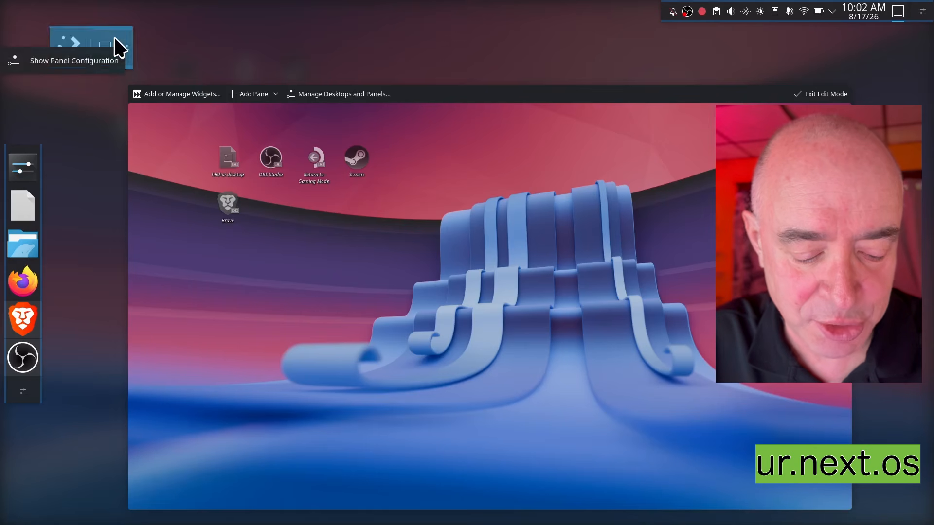
left_click(103, 51)
left_click(104, 52)
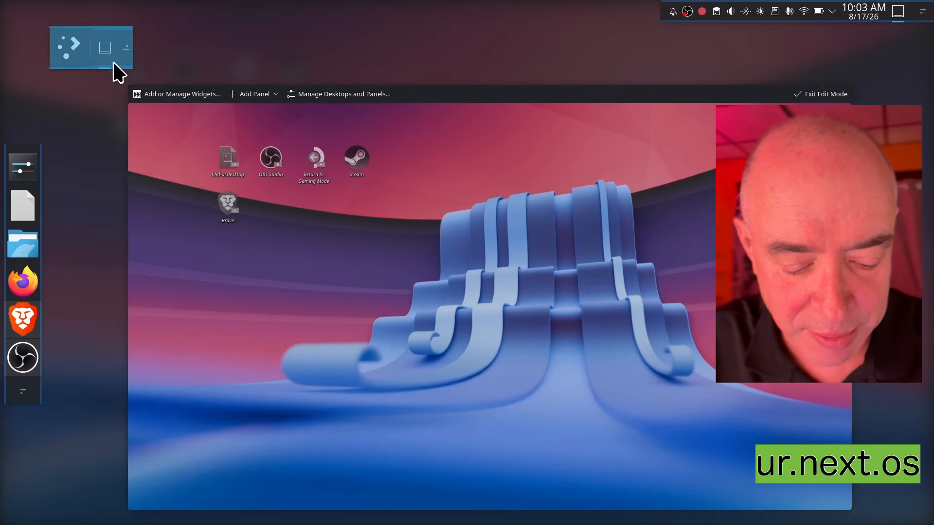
Step: Remove the Peek at Desktop widget from the launcher panel and set the panel's visibility to Dodge windows
right_click(115, 51)
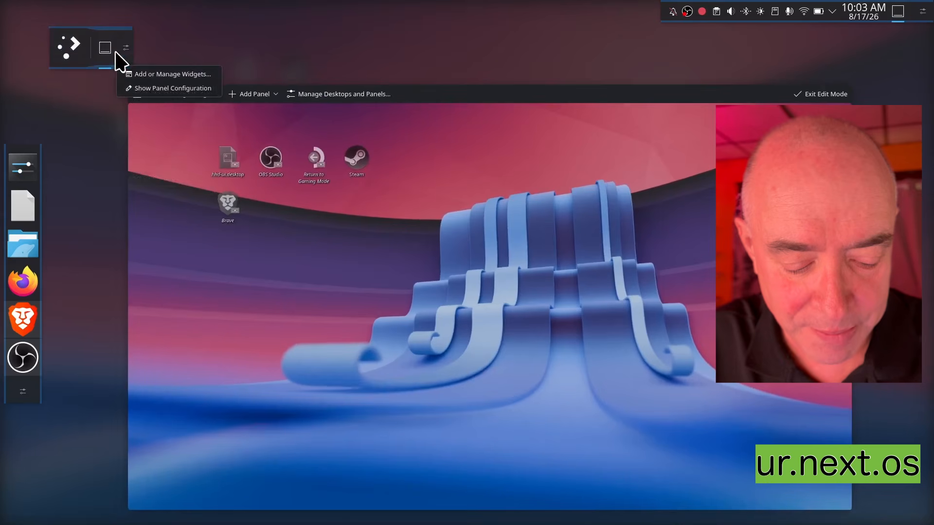
left_click(138, 90)
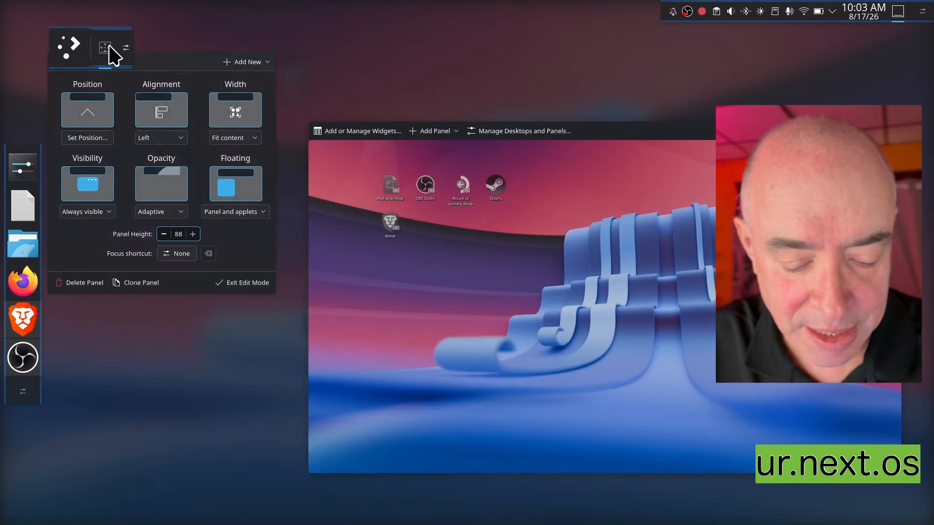
mouse_move(110, 48)
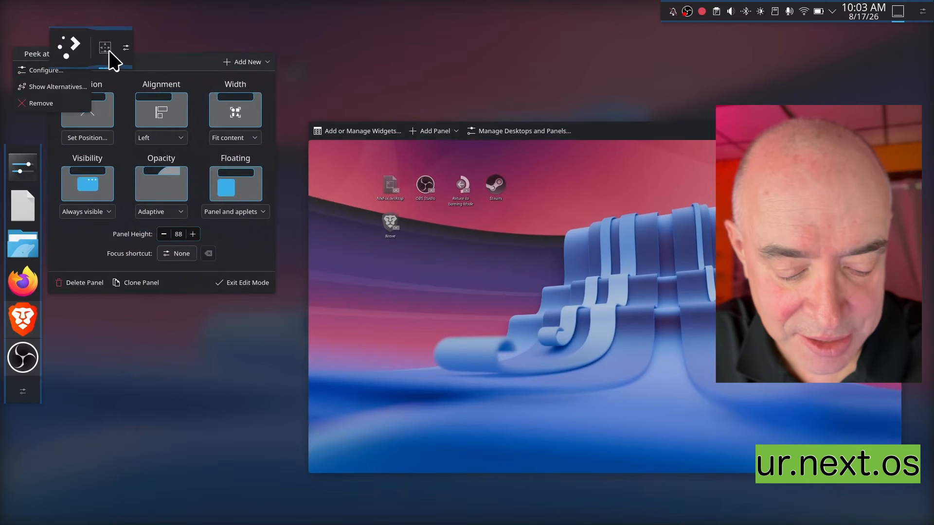
left_click(83, 103)
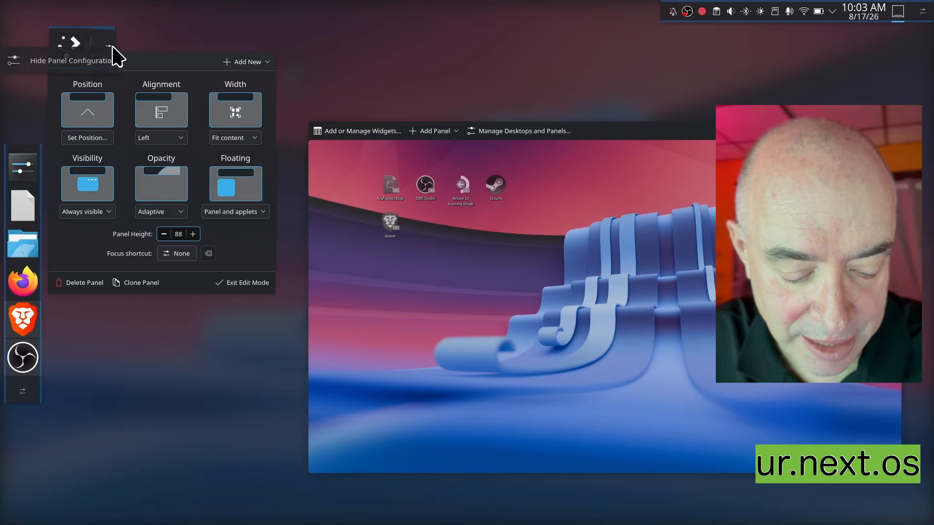
left_click(104, 212)
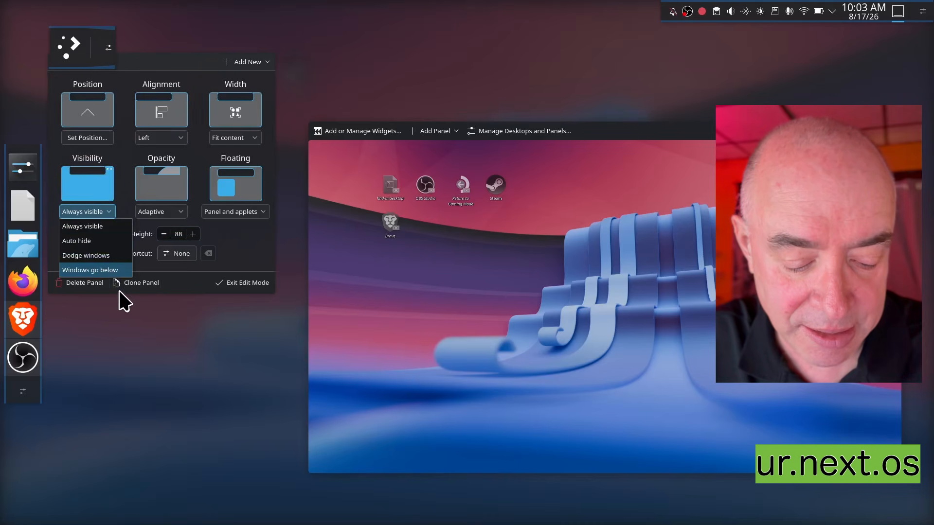
left_click(107, 256)
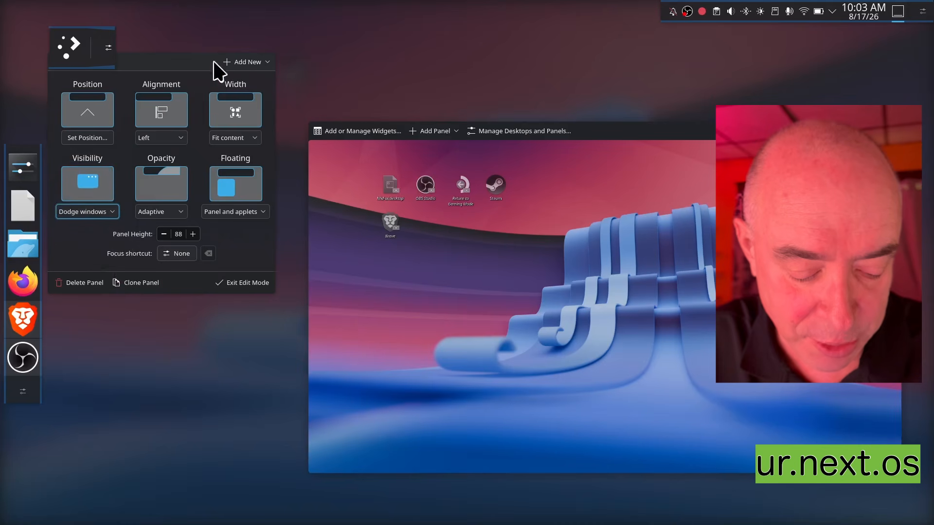
Step: Leave edit mode, launch Brave from the desktop and move its window slightly to test the panels
left_click(258, 282)
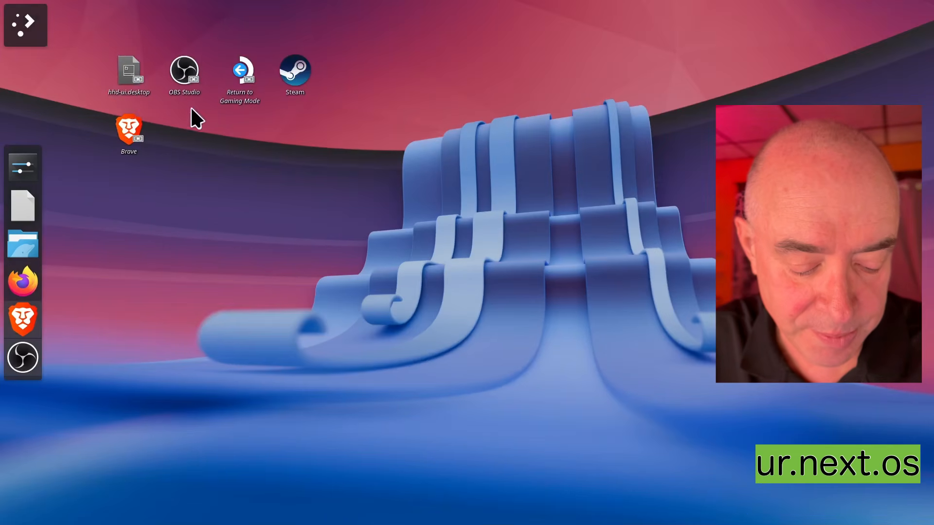
double_click(133, 125)
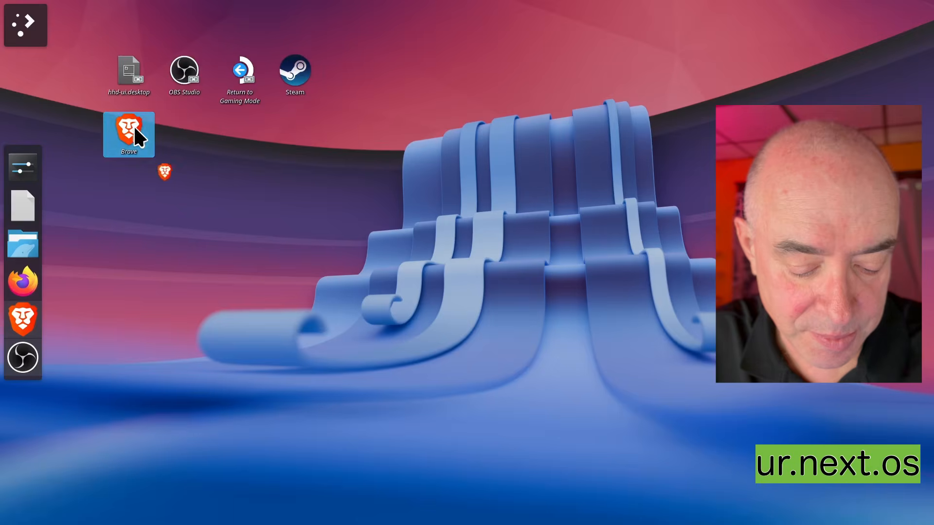
left_click_drag(395, 157, 423, 140)
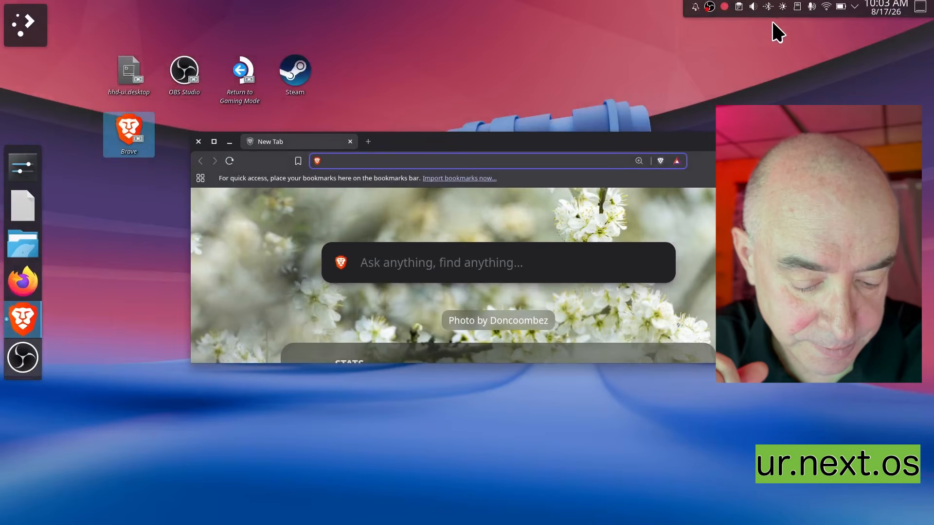
mouse_move(678, 139)
left_mouse_down()
mouse_move(713, 95)
mouse_move(731, 4)
mouse_move(678, 139)
left_mouse_up()
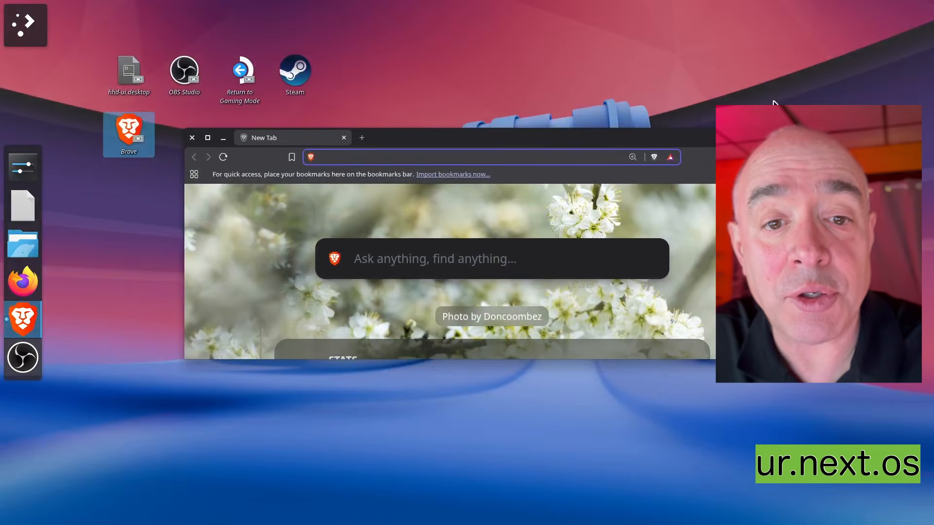
mouse_move(813, 9)
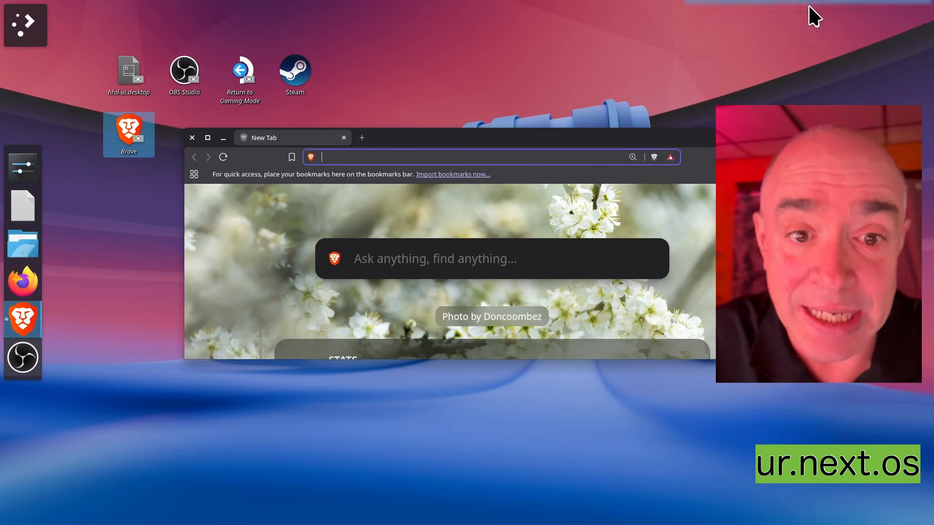
right_click(694, 10)
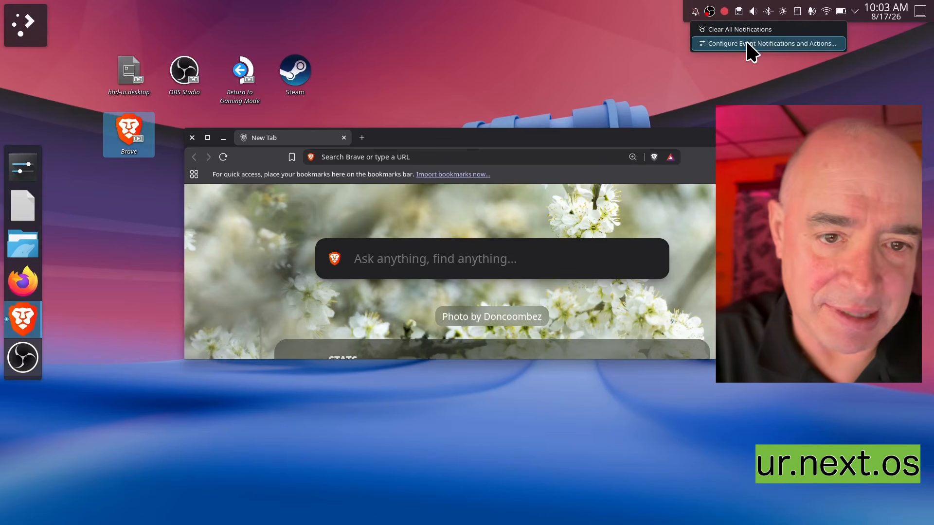
right_click(31, 180)
right_click(30, 181)
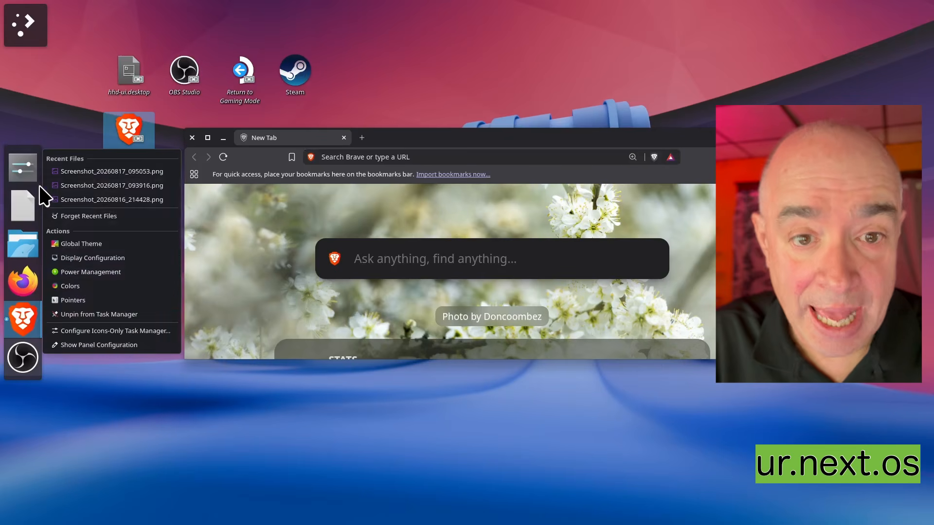
left_click(124, 332)
mouse_move(784, 6)
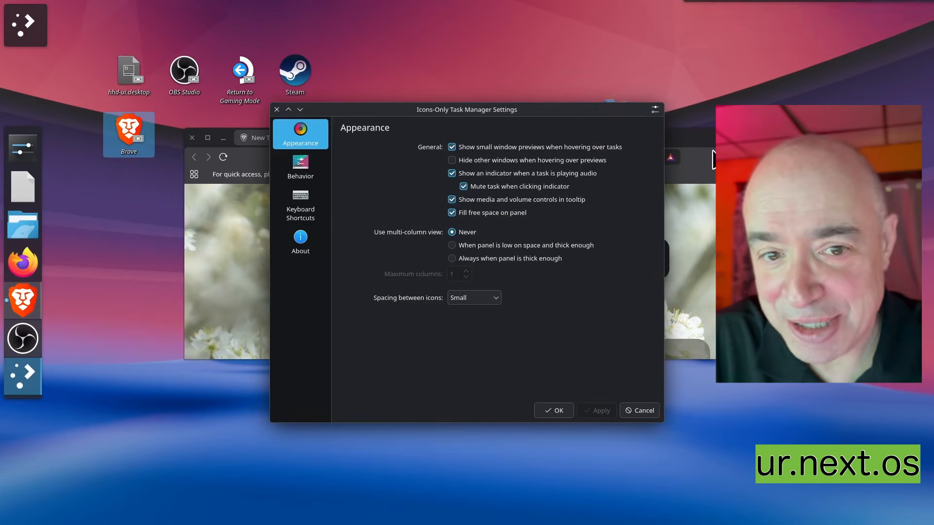
left_click(276, 109)
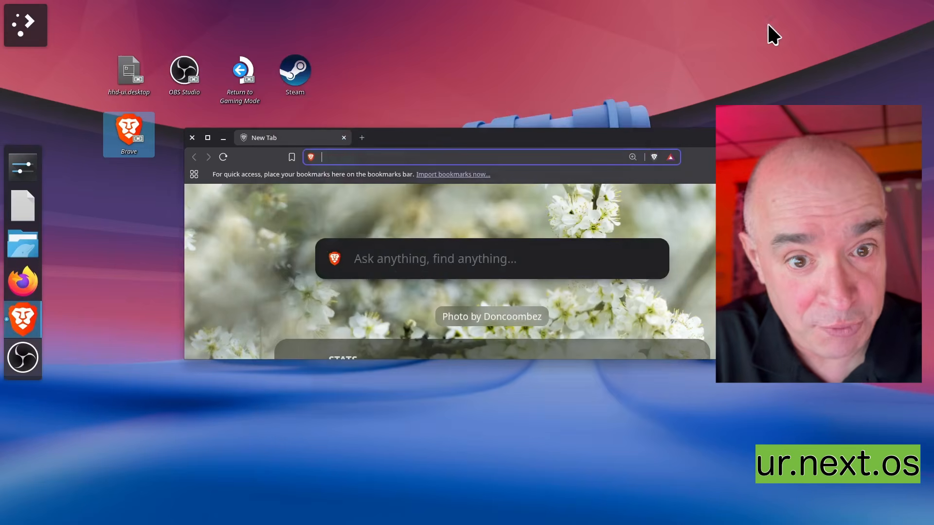
Step: Reopen the top tray panel's configuration, make the panel hide only when a window covers it, and leave edit mode
mouse_move(796, 14)
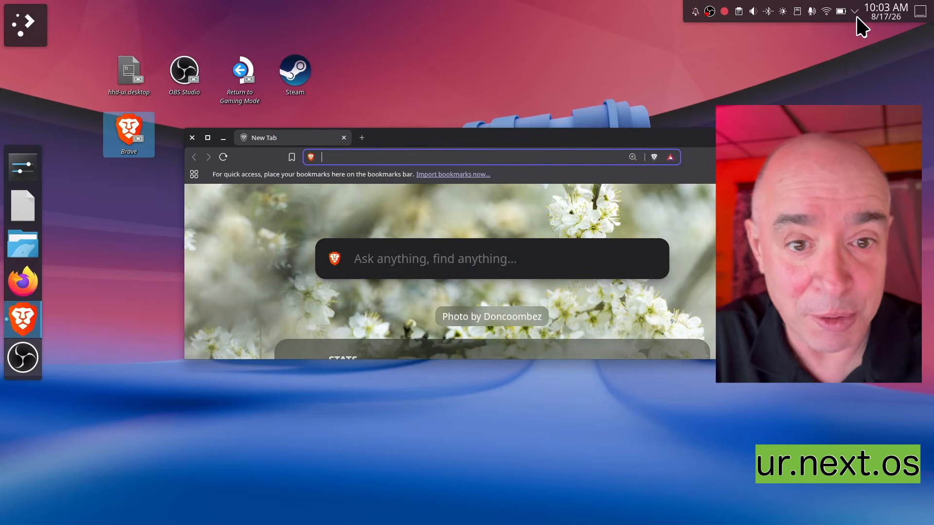
right_click(873, 30)
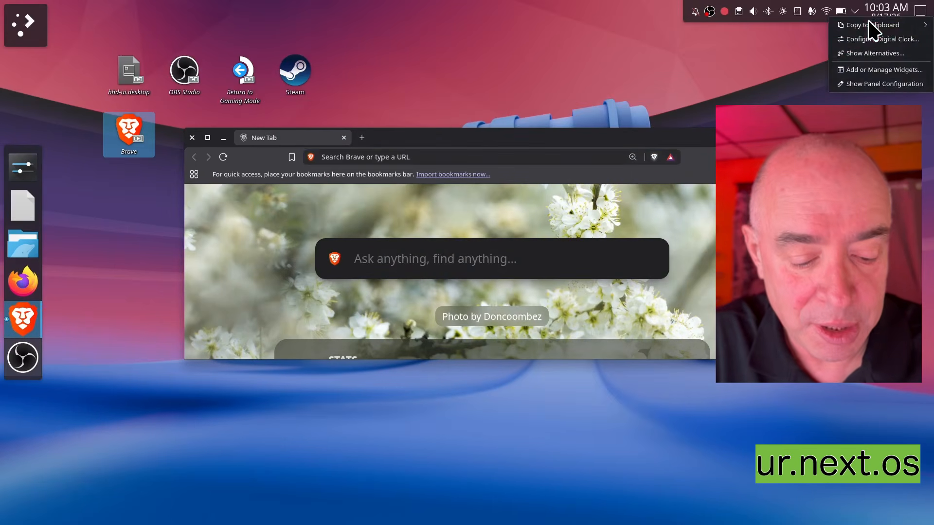
left_click(879, 84)
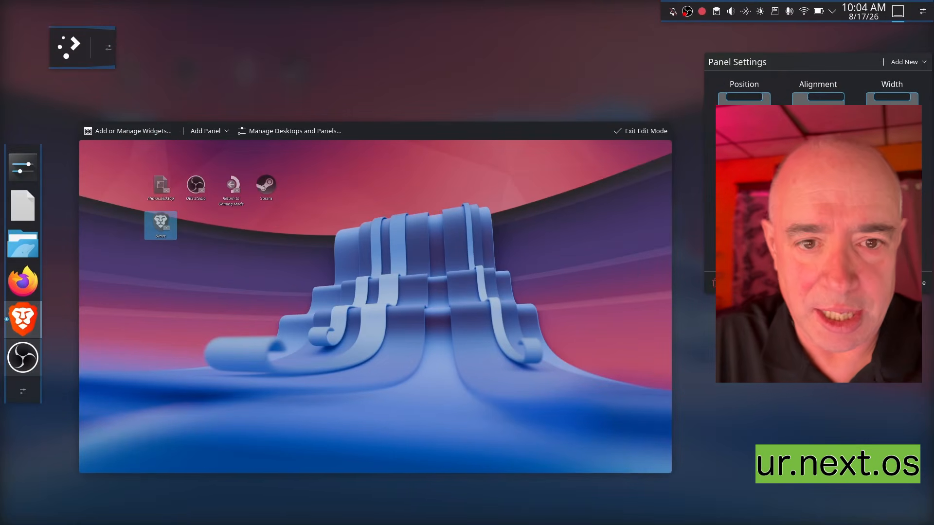
left_click(641, 115)
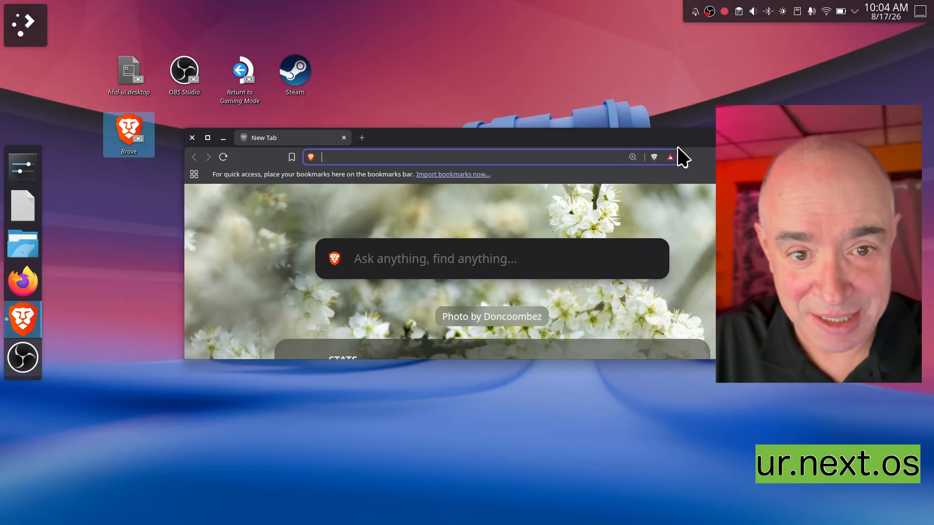
Step: Move the Brave window up against the tray panel and away again, and maximize it to test how the panels dodge
left_click_drag(678, 143, 757, 21)
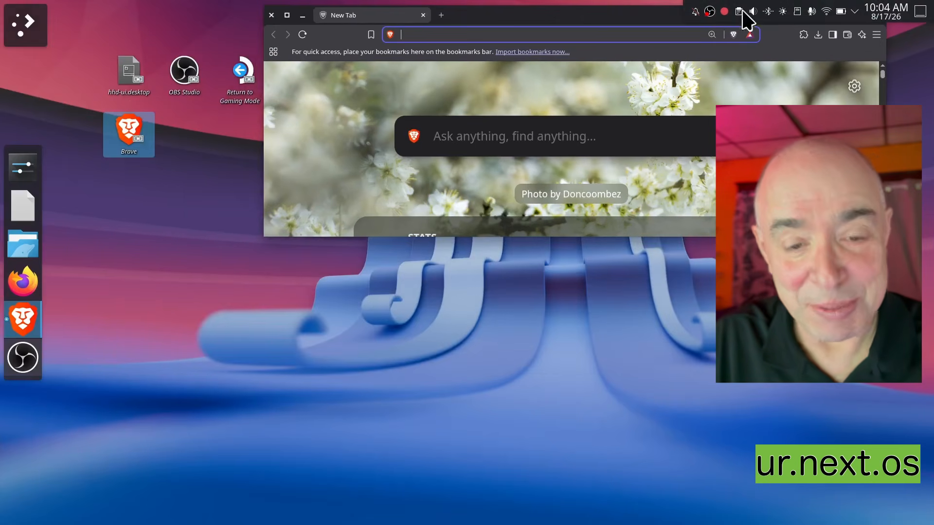
left_click_drag(625, 19, 564, 74)
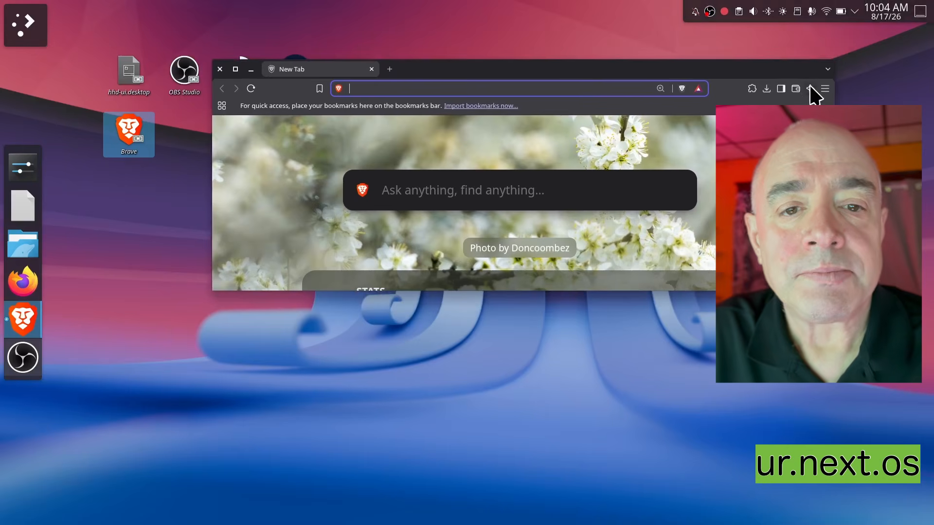
left_click(236, 70)
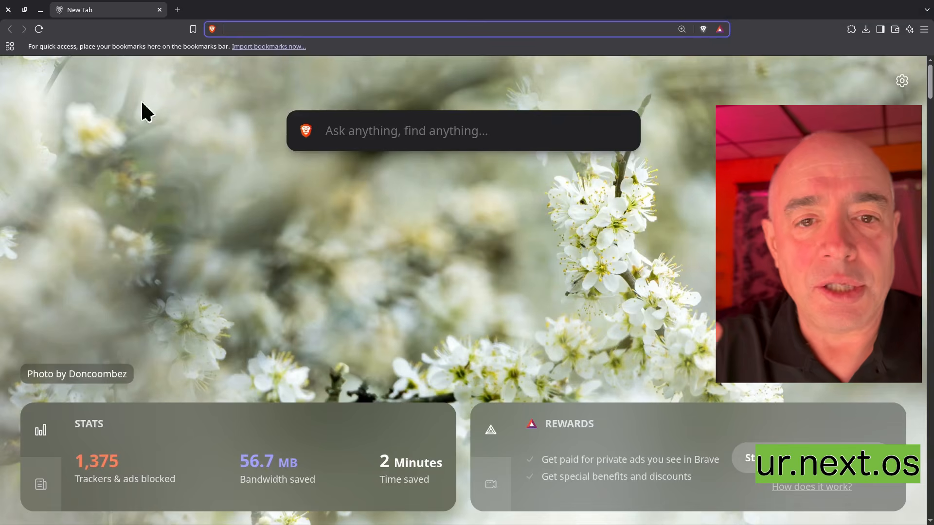
Step: Test revealing the hidden panels from the screen edges over the maximized Brave window, and minimize the window
mouse_move(1, 1)
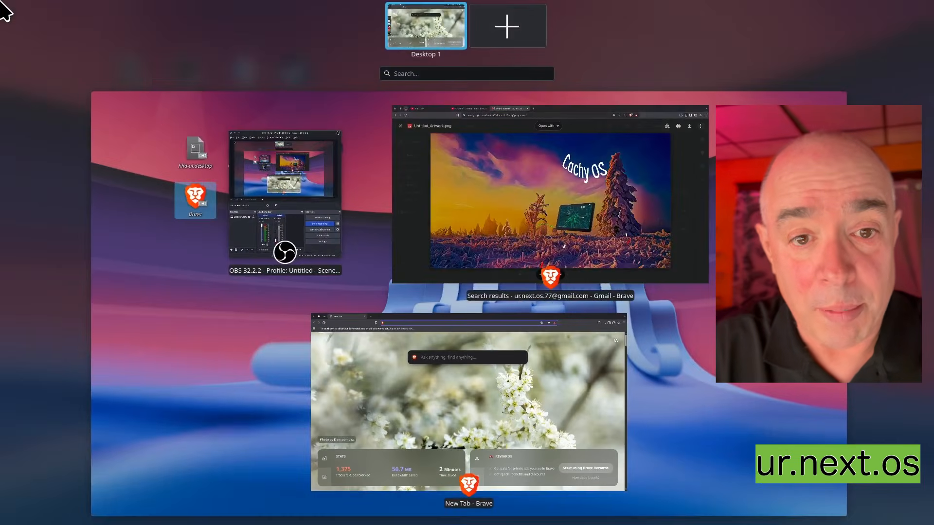
left_click(260, 125)
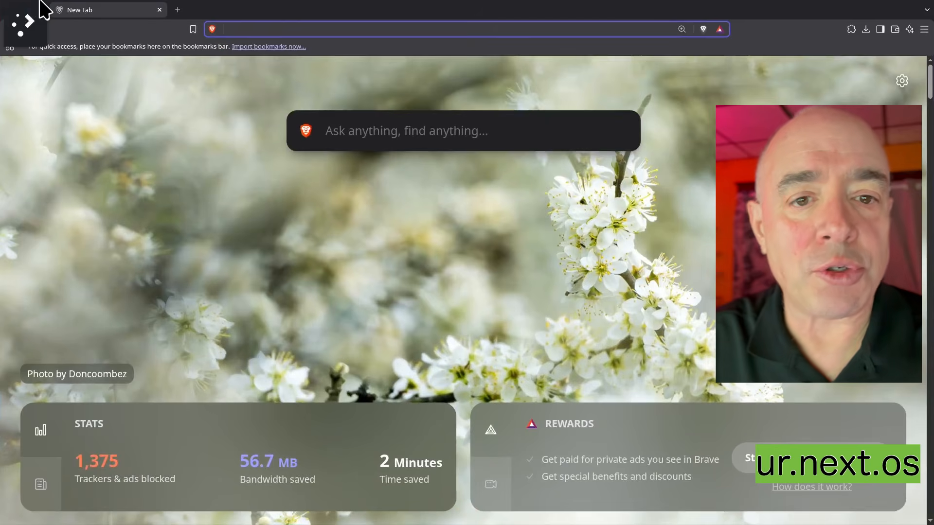
mouse_move(0, 259)
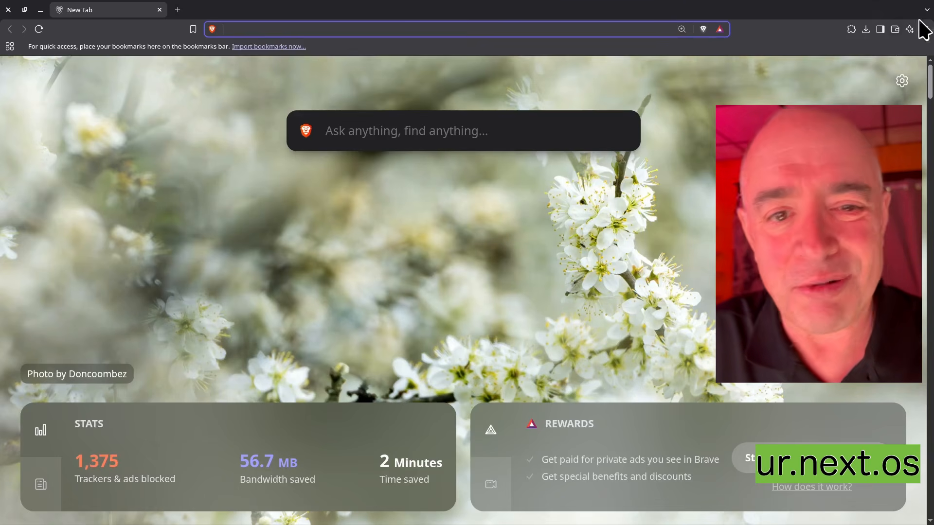
left_click(40, 9)
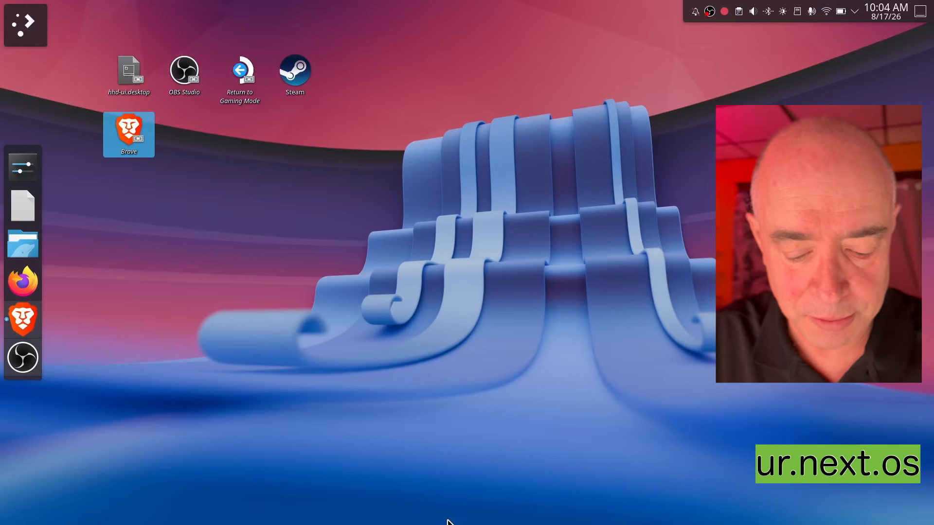
Step: Open the desktop wallpaper settings and set the CachyOS_Moon image as the wallpaper
right_click(442, 347)
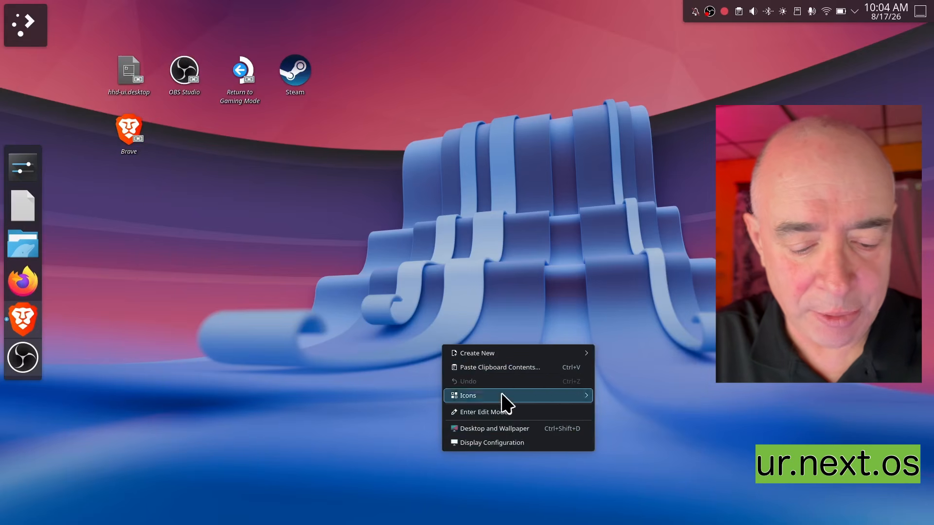
left_click(511, 429)
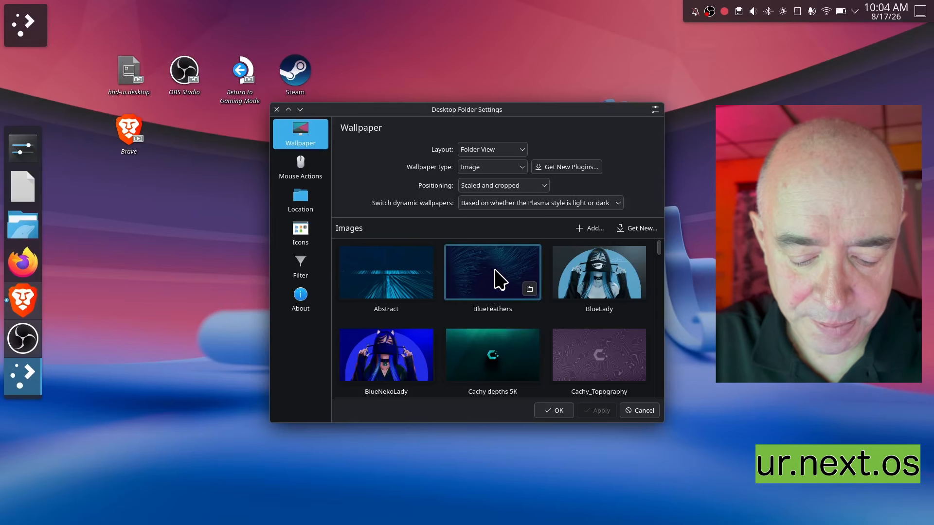
left_click(408, 287)
scroll(528, 350, "down", 1)
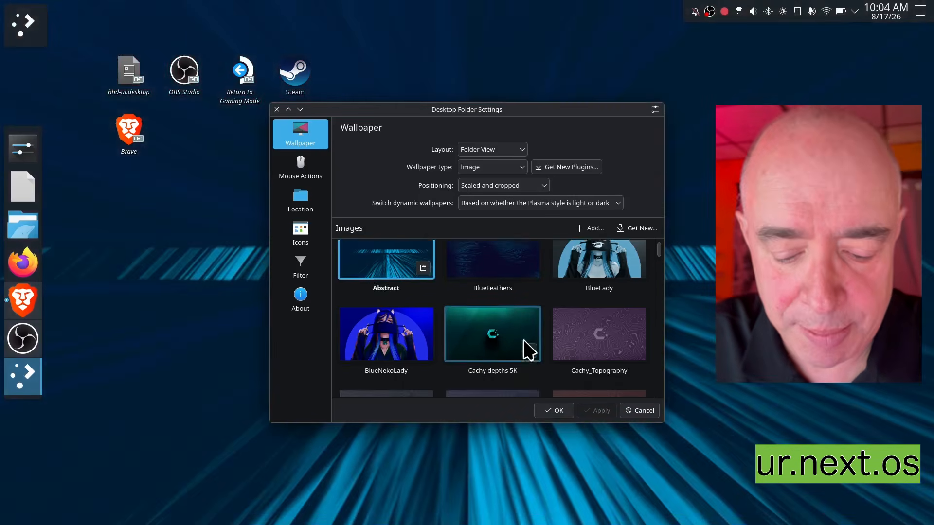
scroll(524, 340, "down", 5)
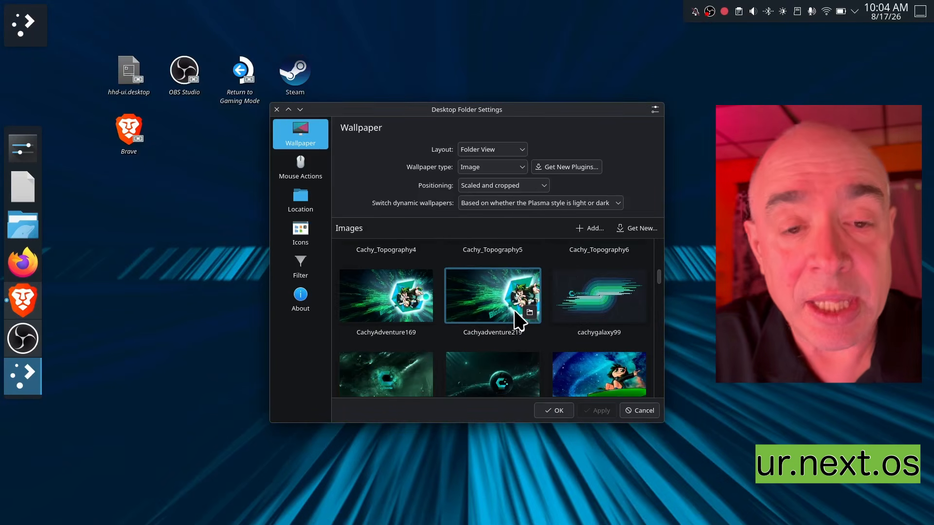
scroll(518, 318, "down", 1)
left_click(510, 344)
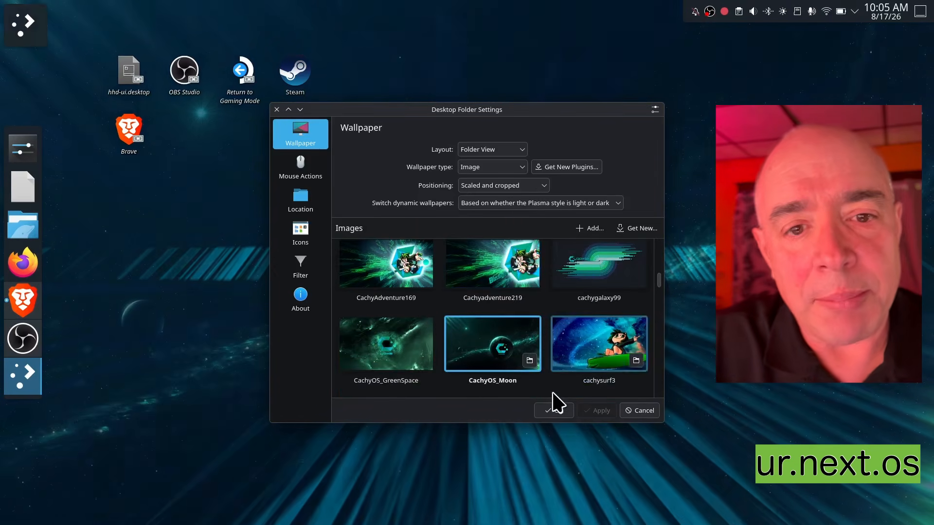
left_click(560, 414)
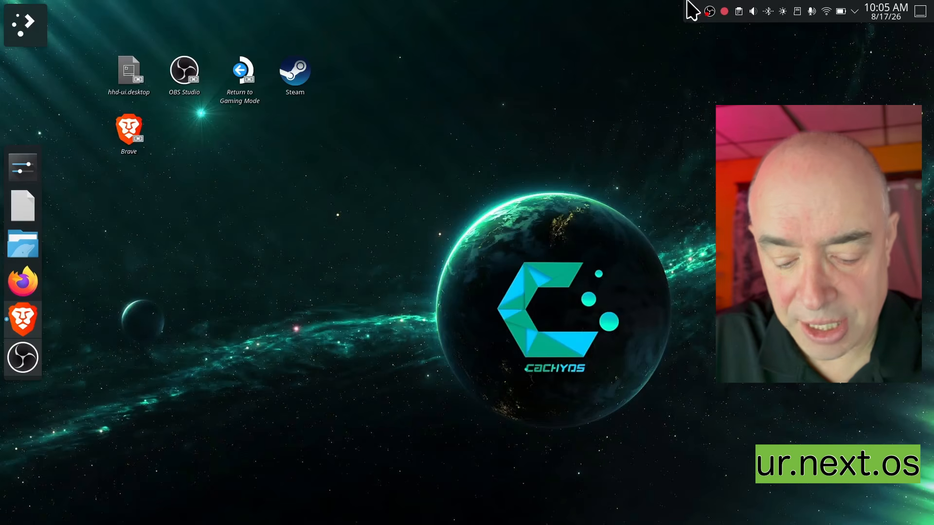
Step: Launch Brave from the desktop and maximize its window to check the panels against the new wallpaper
left_click(117, 124)
double_click(115, 120)
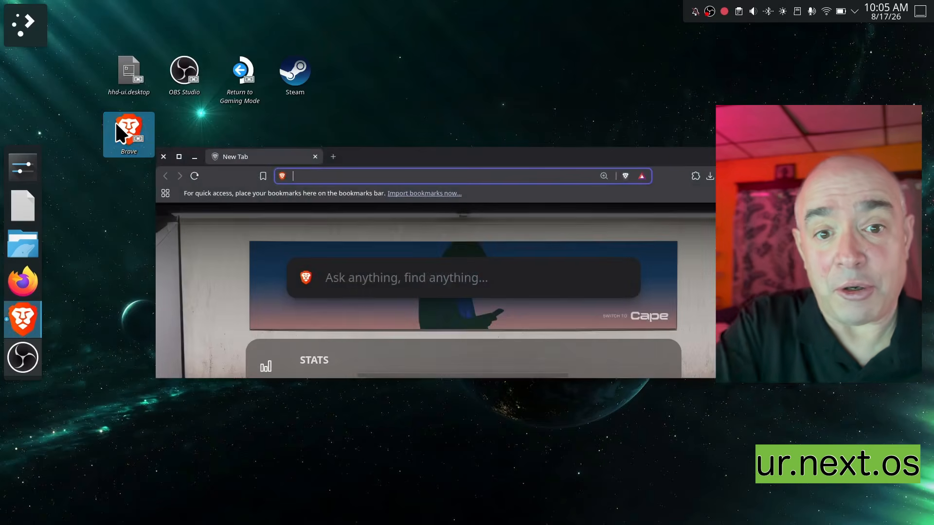
double_click(452, 162)
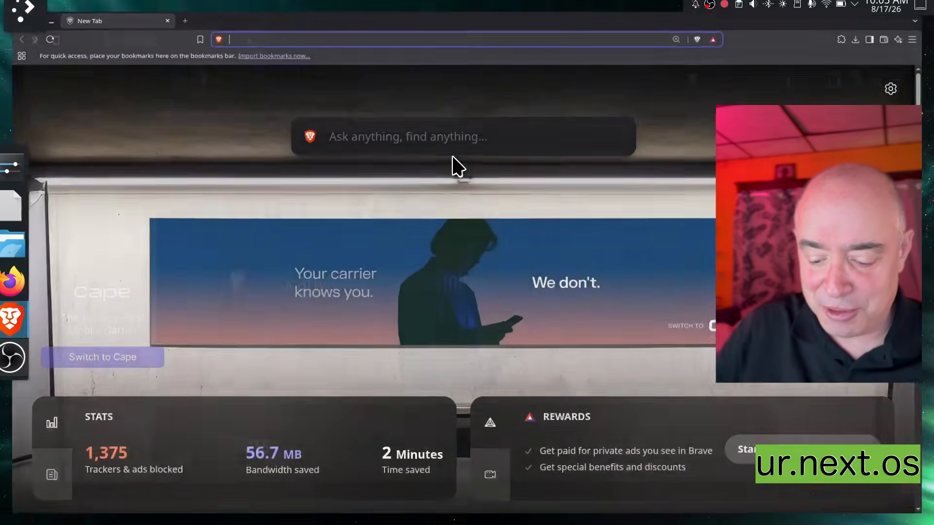